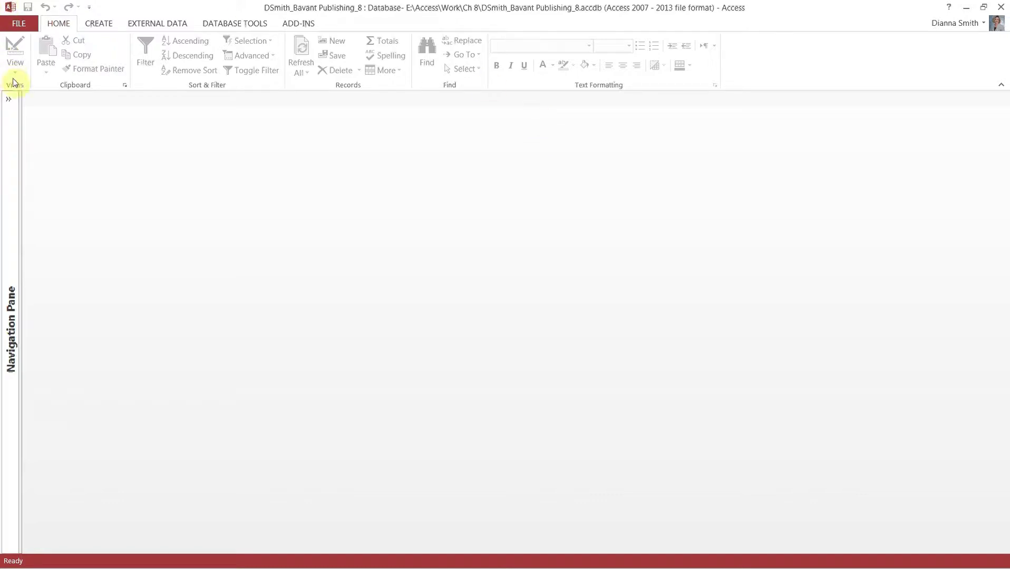
Step: Create a datasheet form based on the Customer table, save it as Customer and close it
left_click(12, 100)
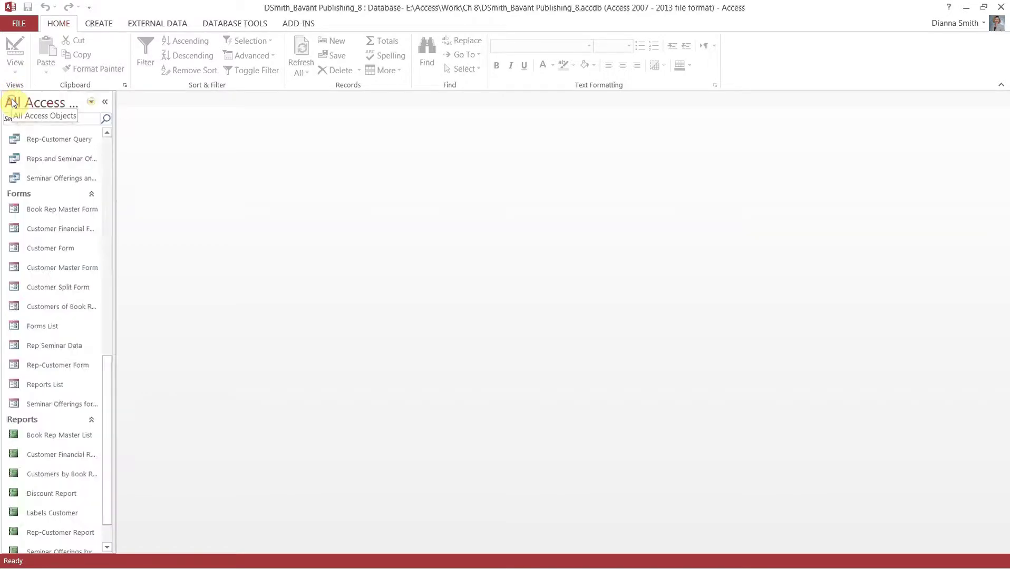
left_click(53, 167)
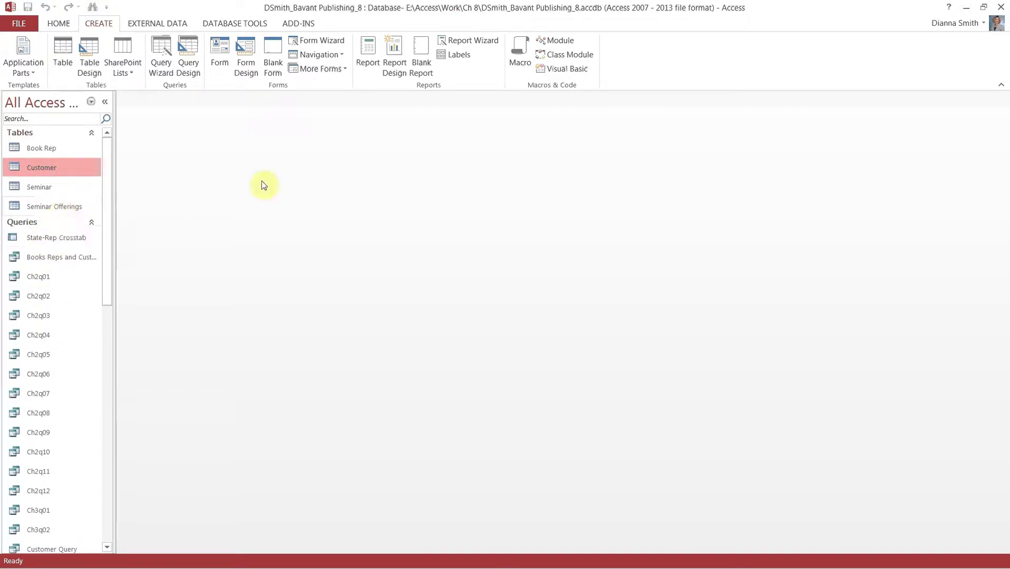
left_click(319, 70)
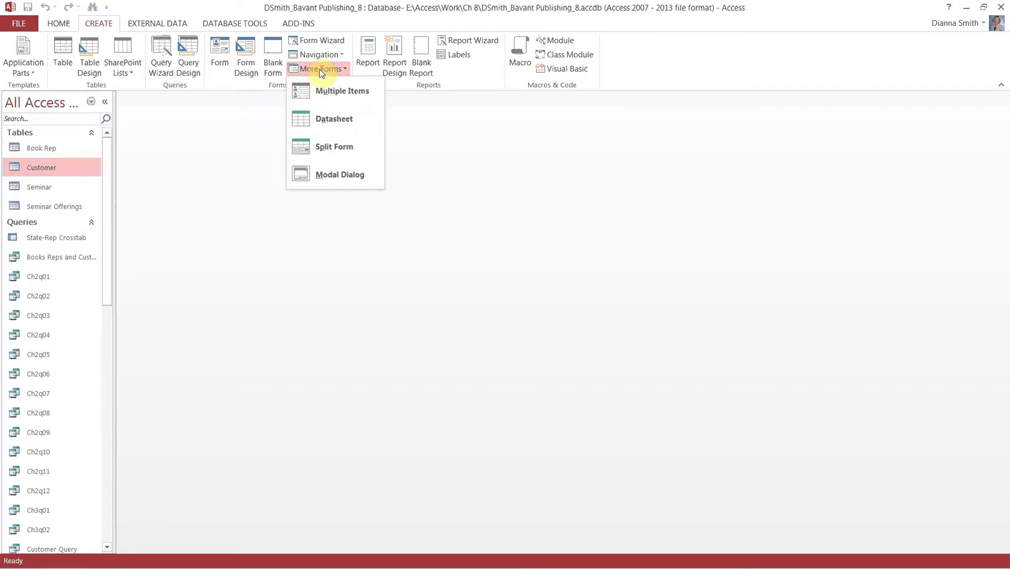
left_click(331, 121)
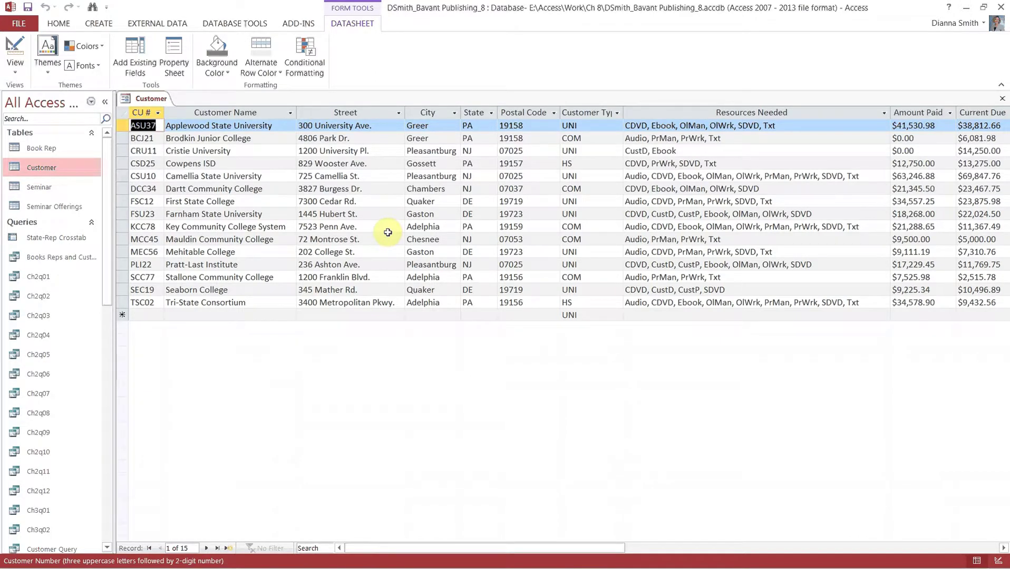
left_click(28, 7)
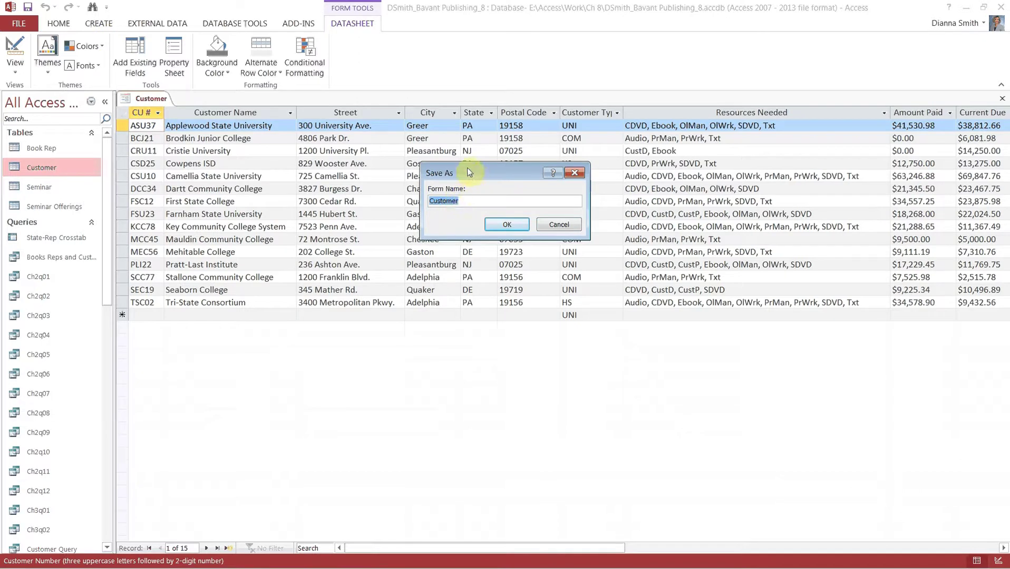
left_click(507, 227)
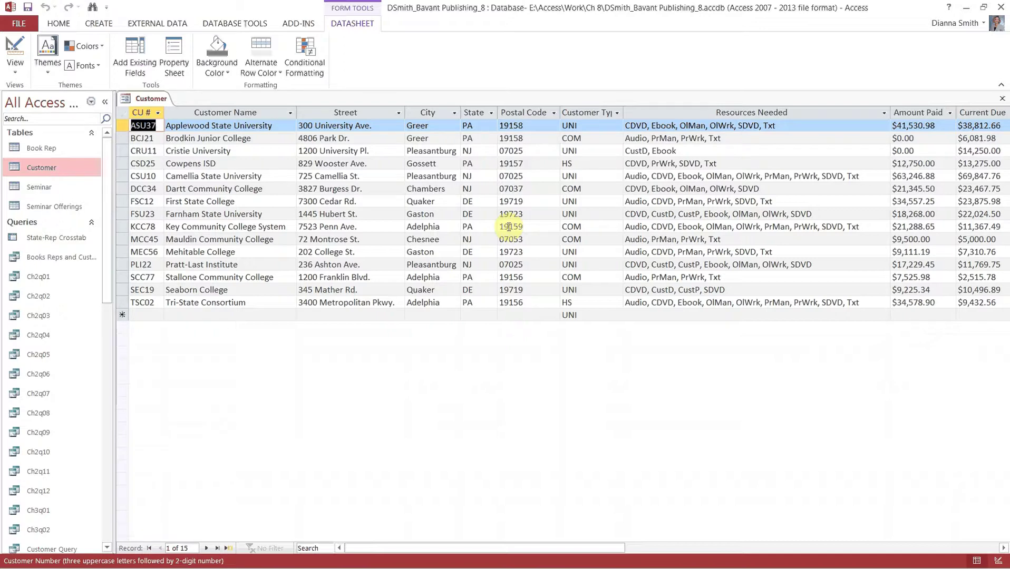
left_click(1003, 100)
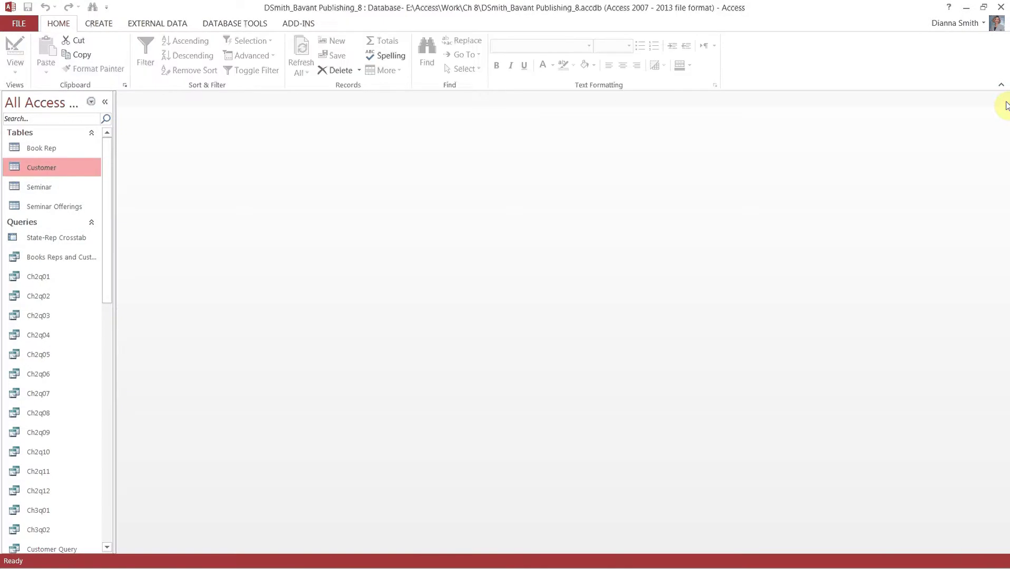
Step: Create a datasheet form based on the Book Rep table, save it as Book Rep and close it
left_click(51, 150)
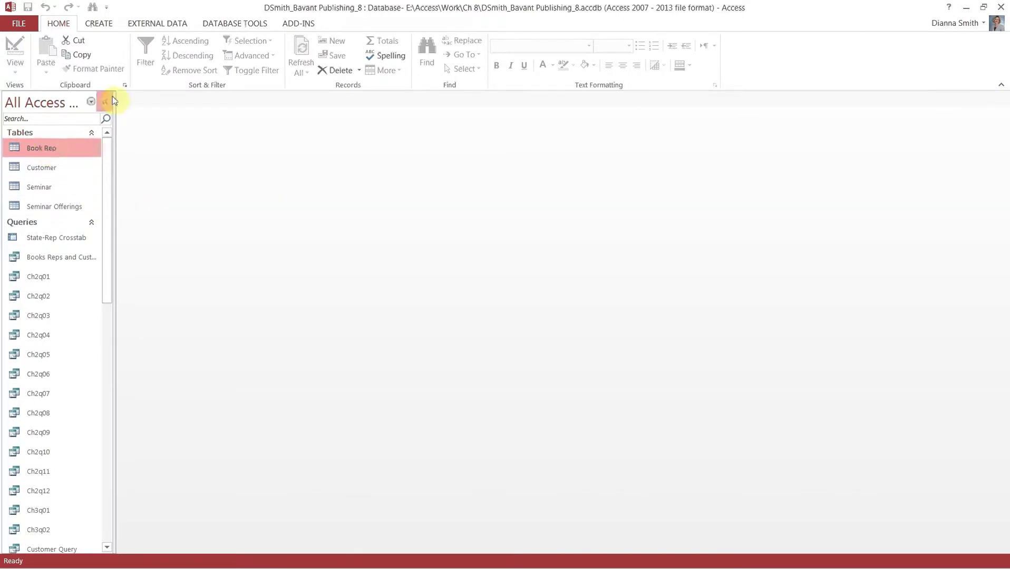
left_click(101, 26)
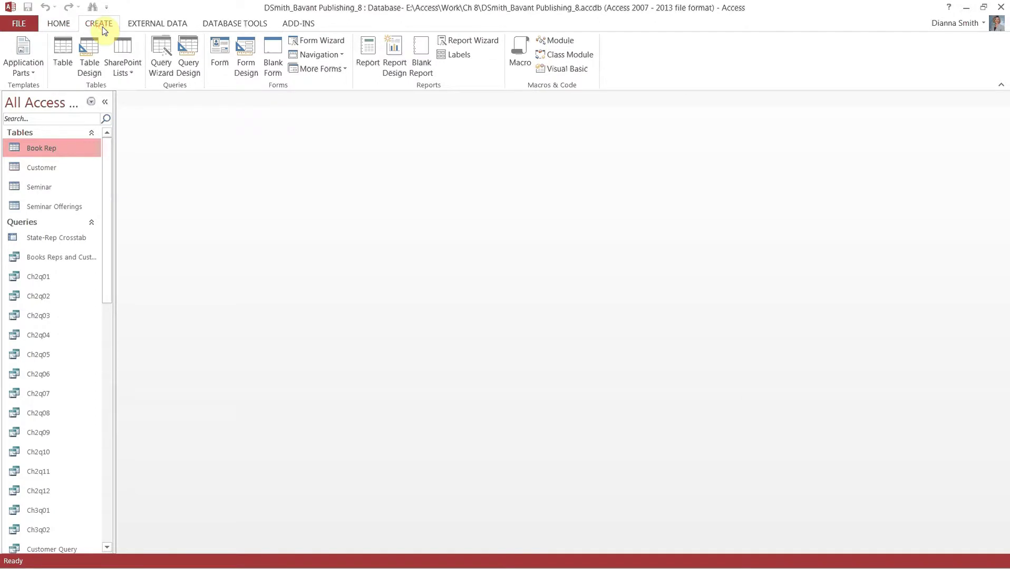
left_click(328, 69)
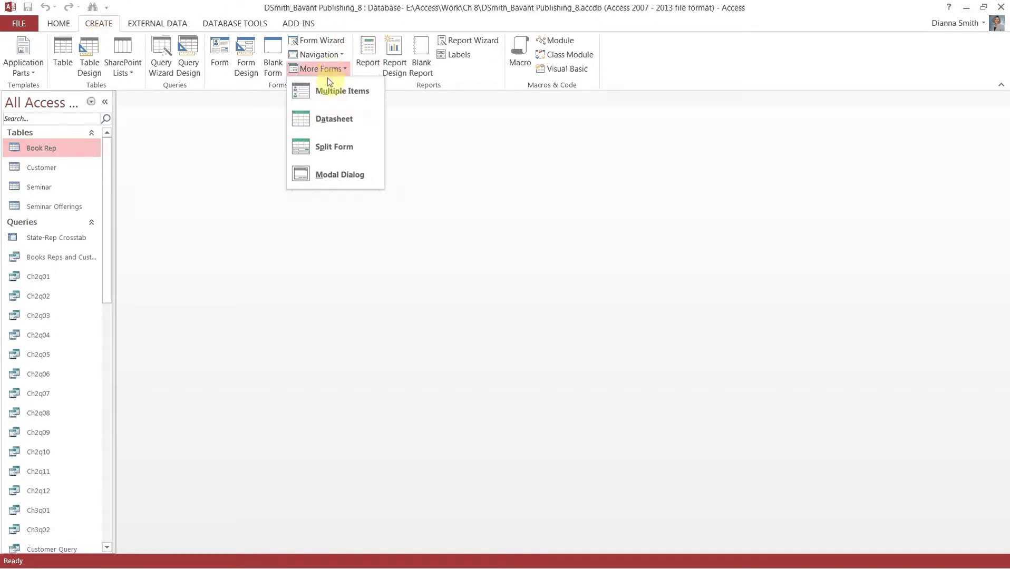
left_click(336, 120)
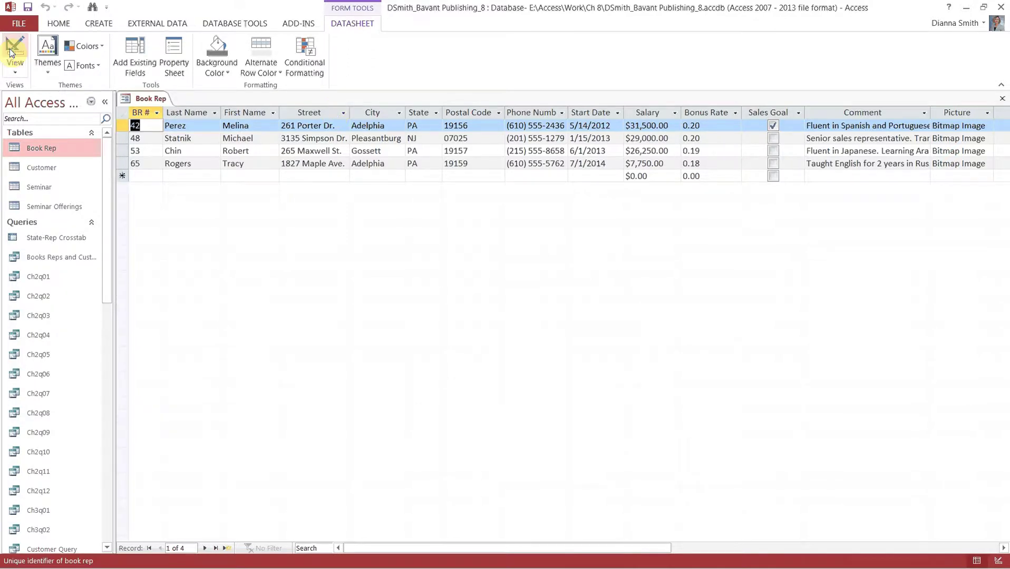
left_click(28, 8)
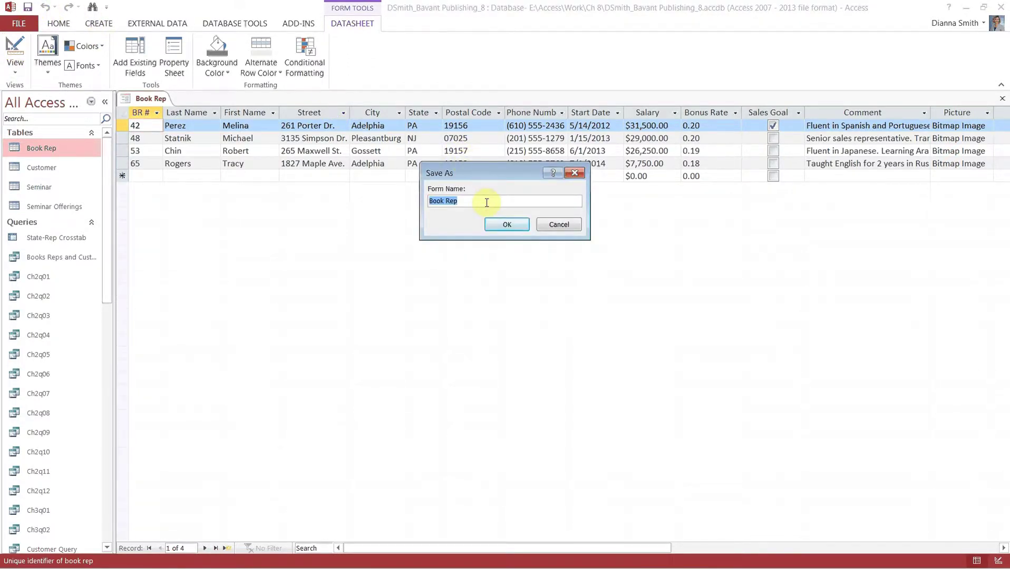
left_click(518, 230)
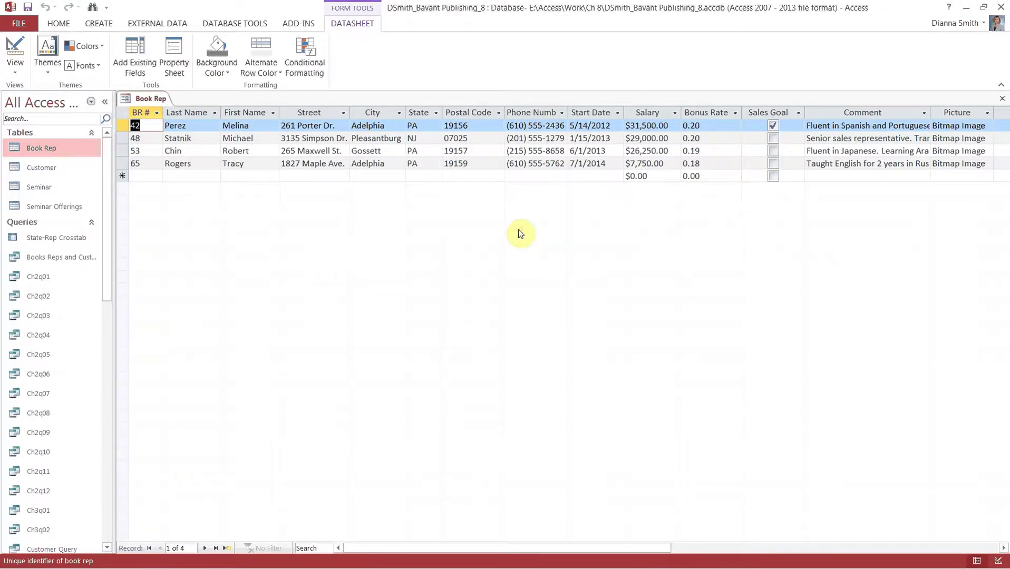
left_click(1003, 100)
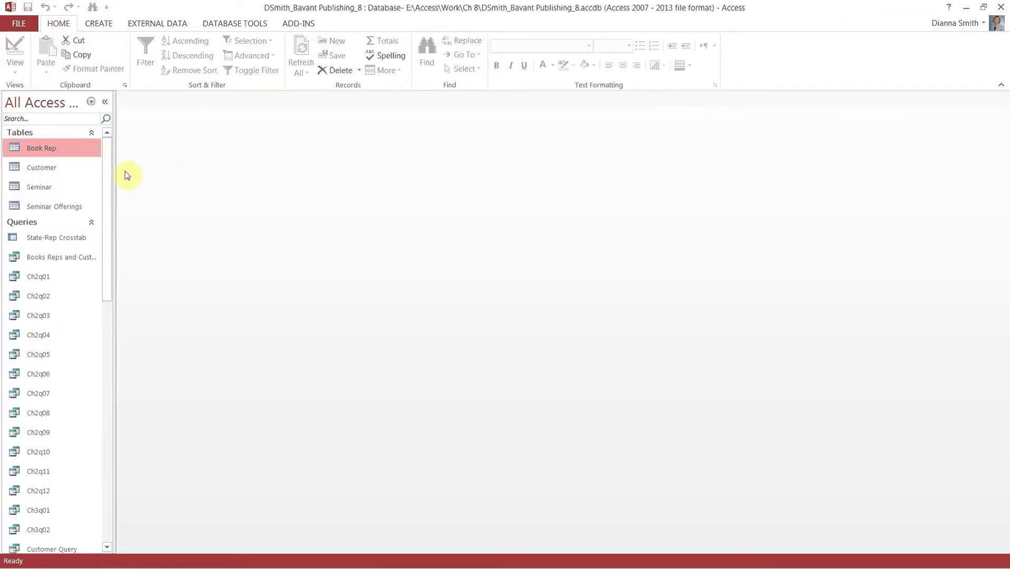
Step: Open the saved Book Rep and Customer datasheet forms to check them, and close both
left_click_drag(104, 175, 116, 353)
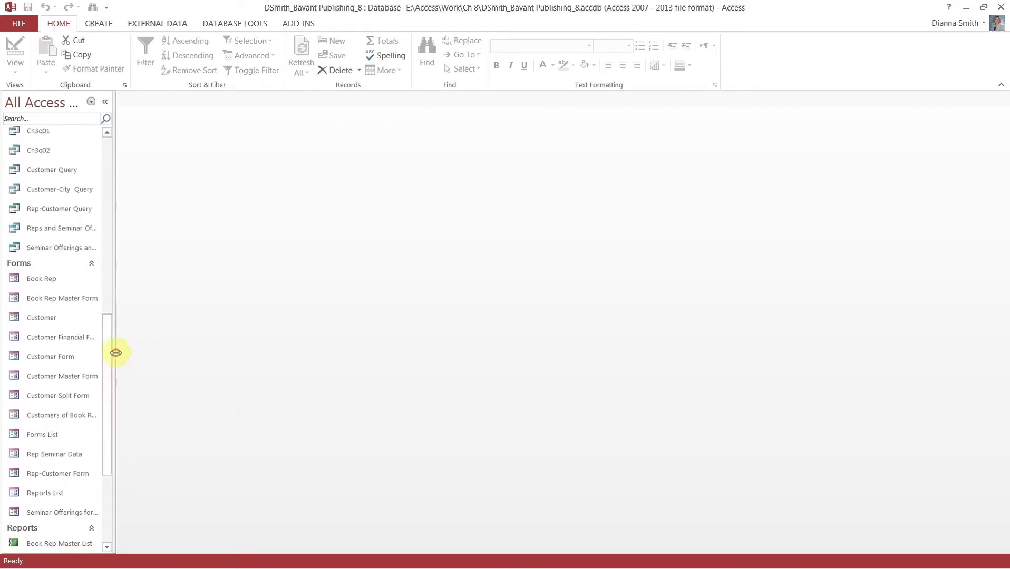
double_click(55, 282)
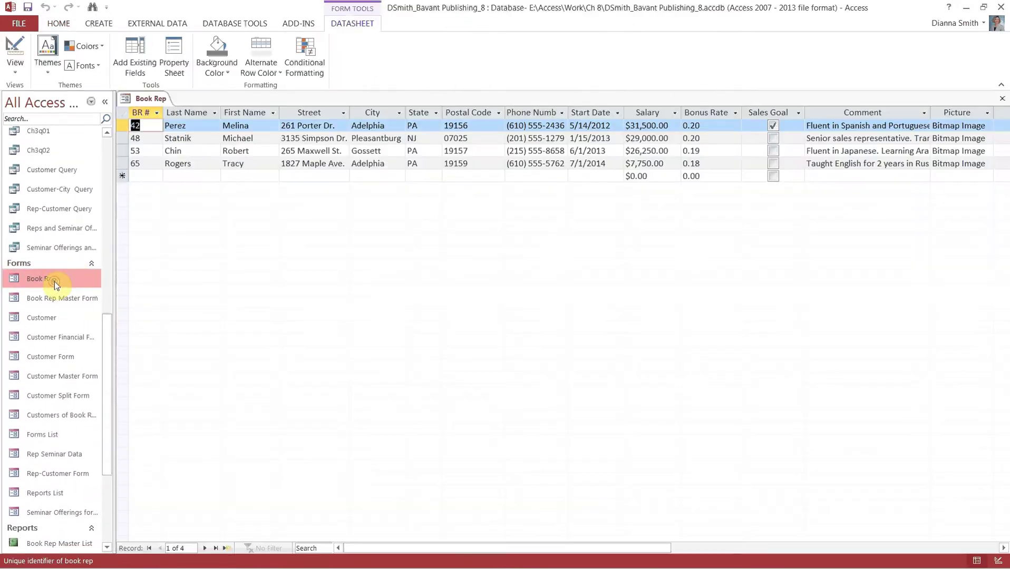
double_click(55, 322)
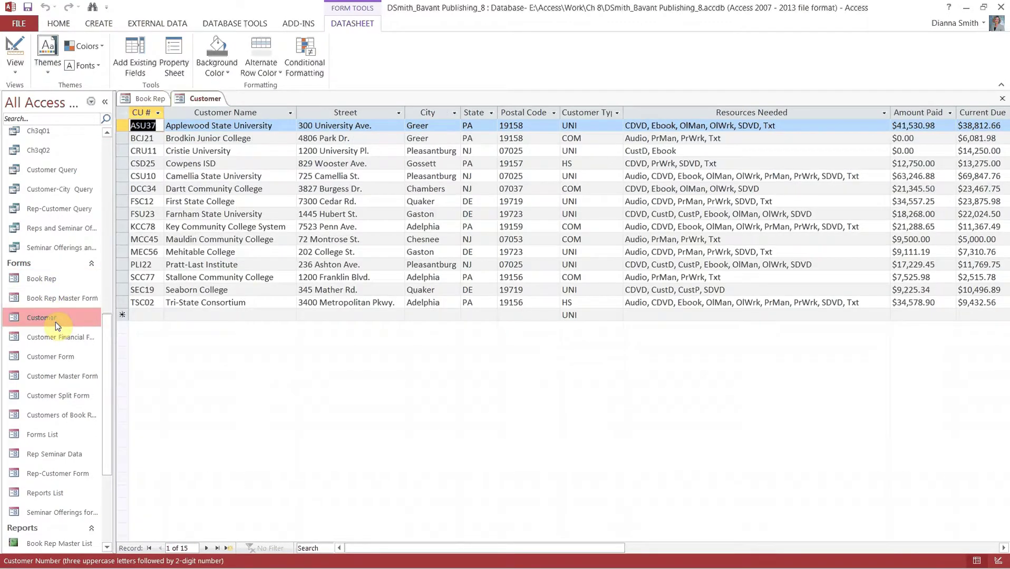
left_click(1005, 100)
left_click(1005, 100)
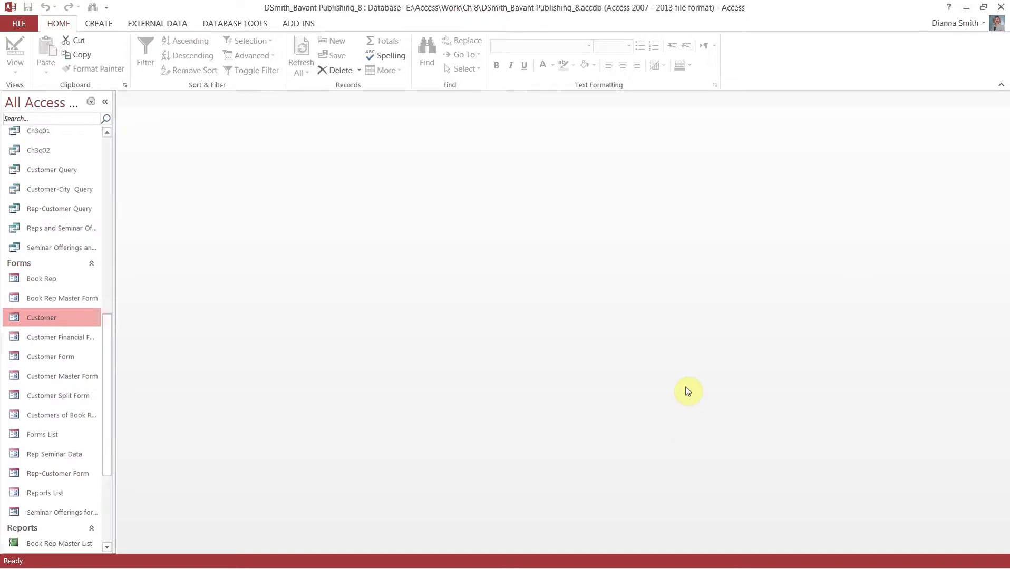
Step: Open the Customer datasheet form and start the Macro Builder for the On Click event of the CU # column
double_click(49, 319)
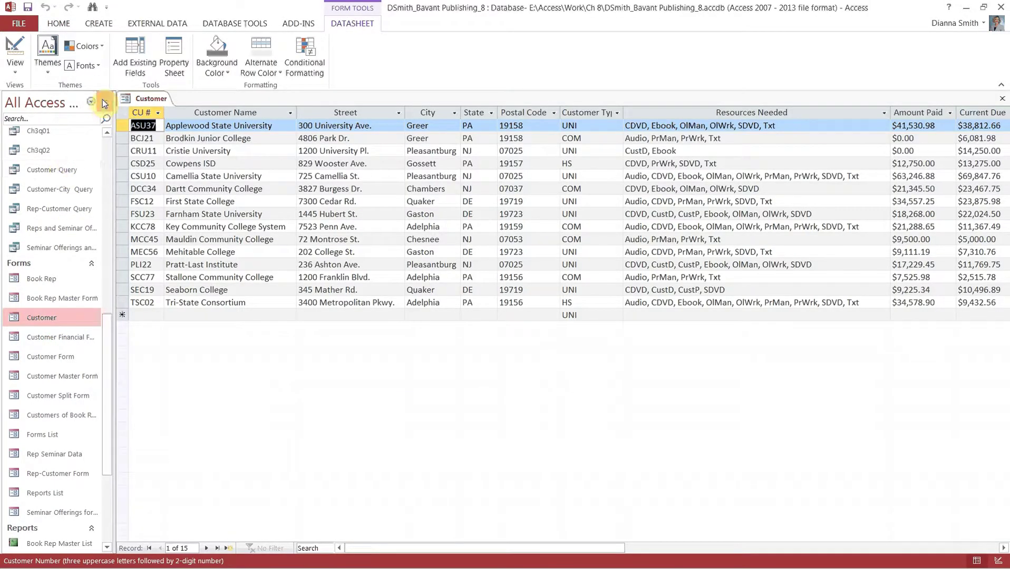
left_click(105, 103)
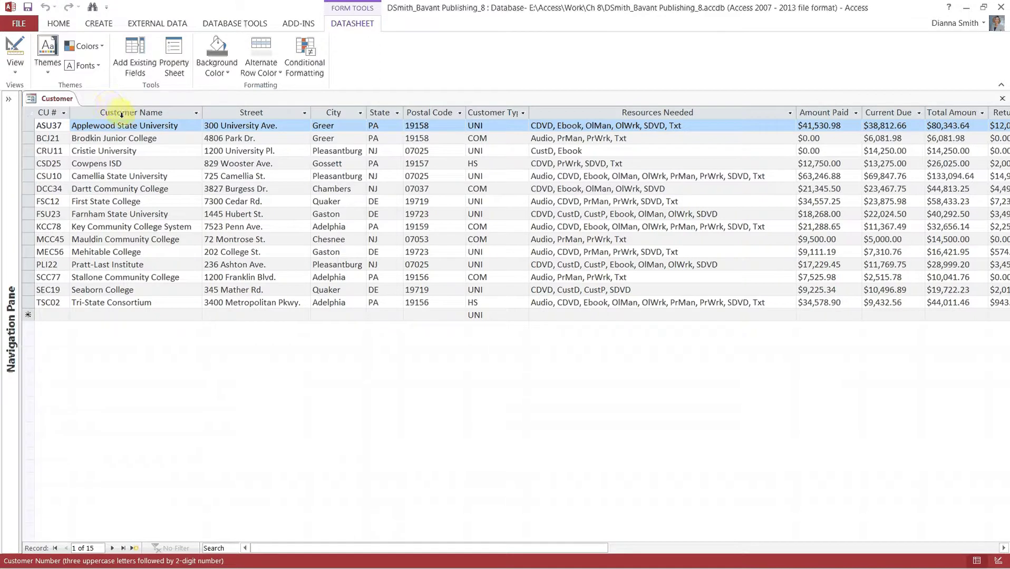
left_click(54, 112)
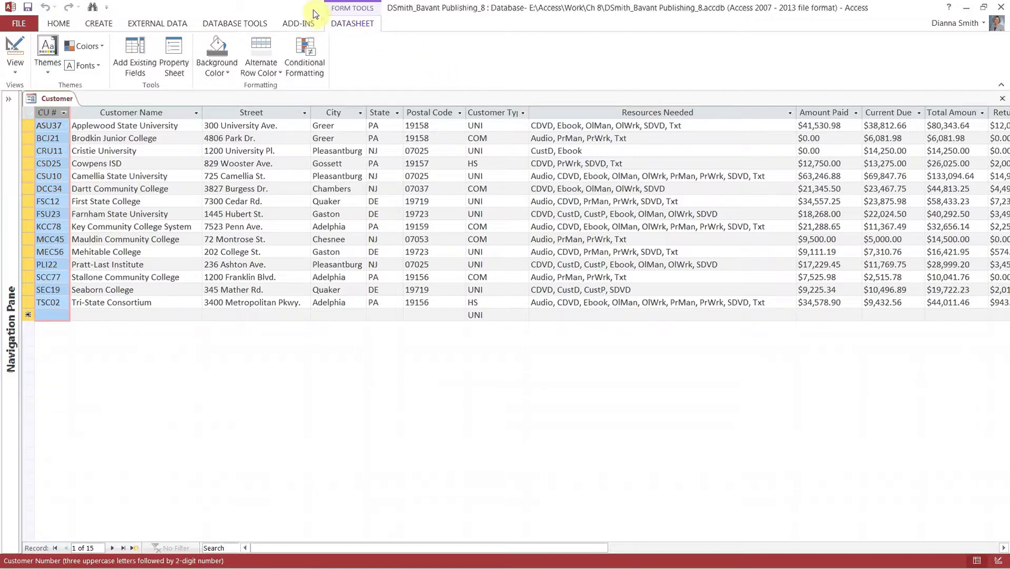
left_click(175, 62)
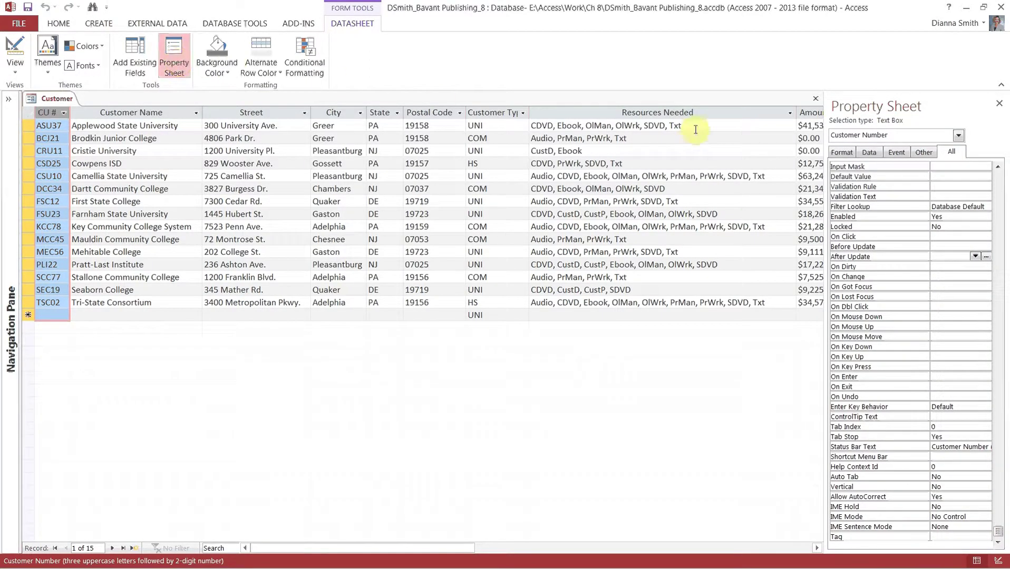
left_click(898, 153)
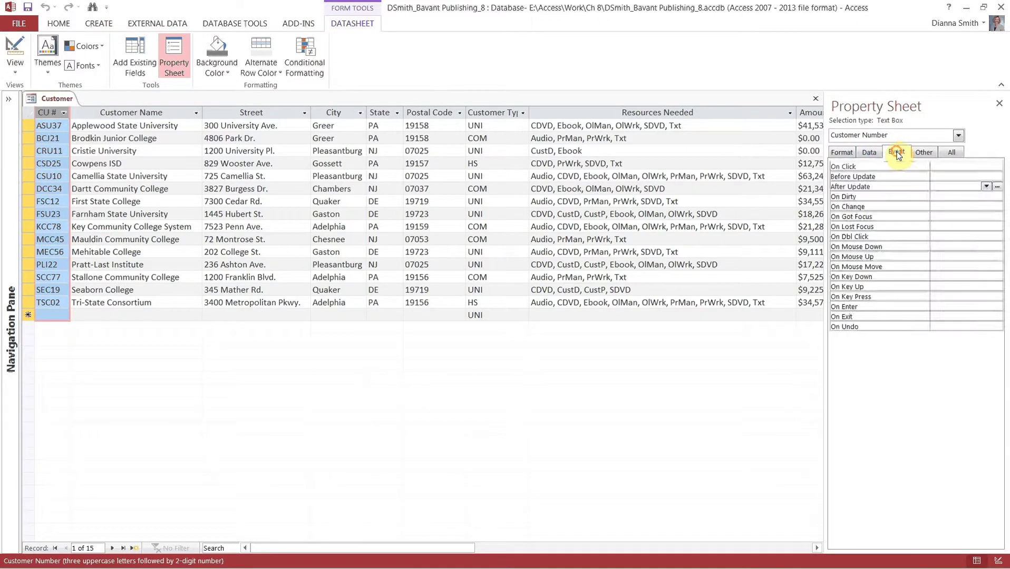
left_click(935, 165)
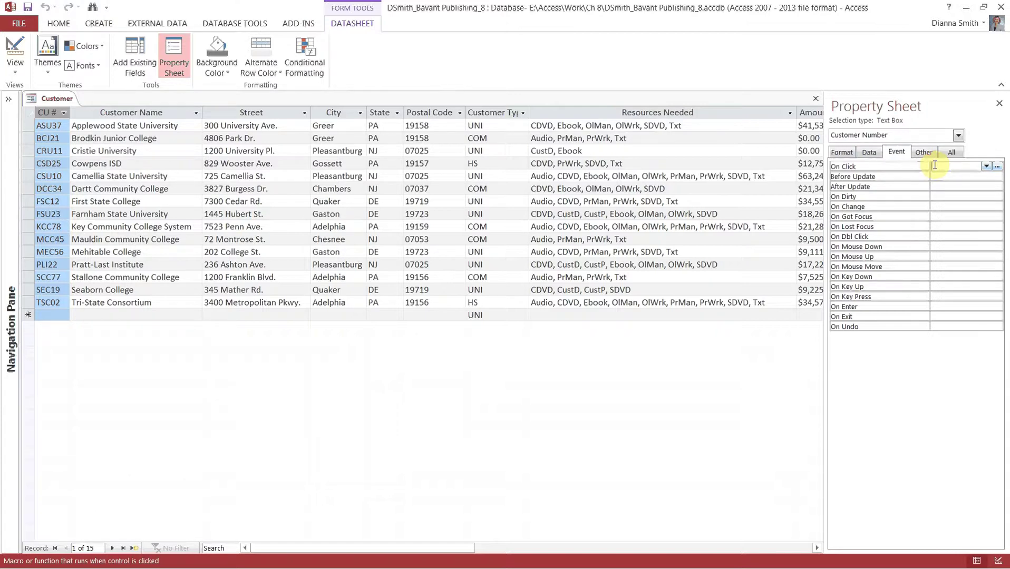
left_click(998, 167)
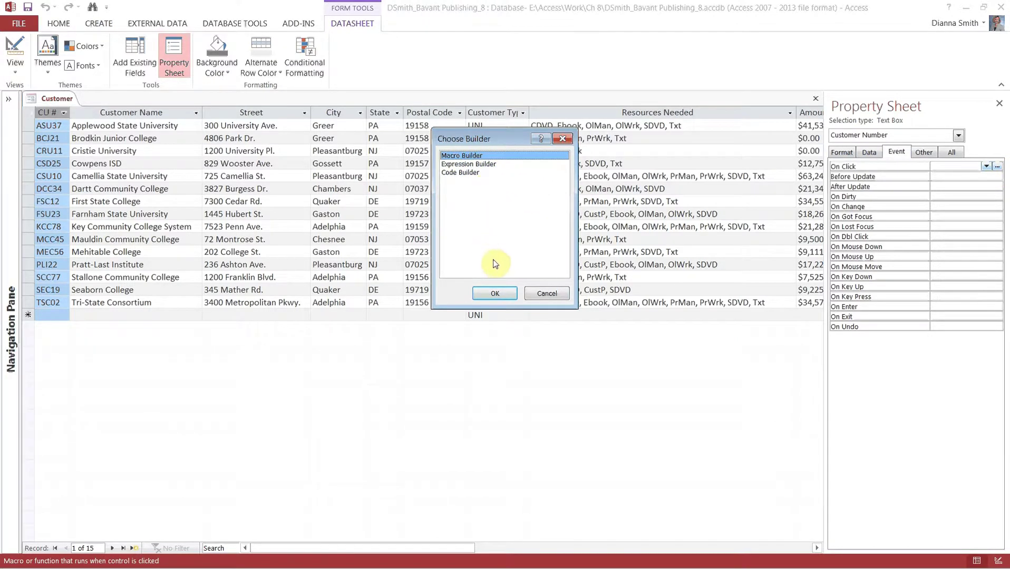
left_click(501, 294)
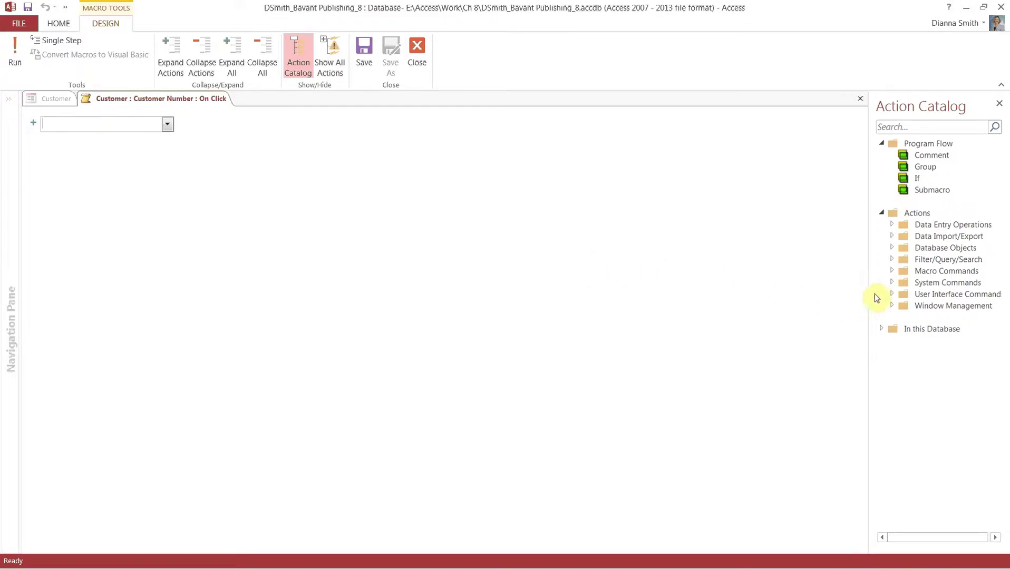
Step: Add a SetTempVar action to the macro with the name CN and the expression [Customer Number]
left_click(893, 273)
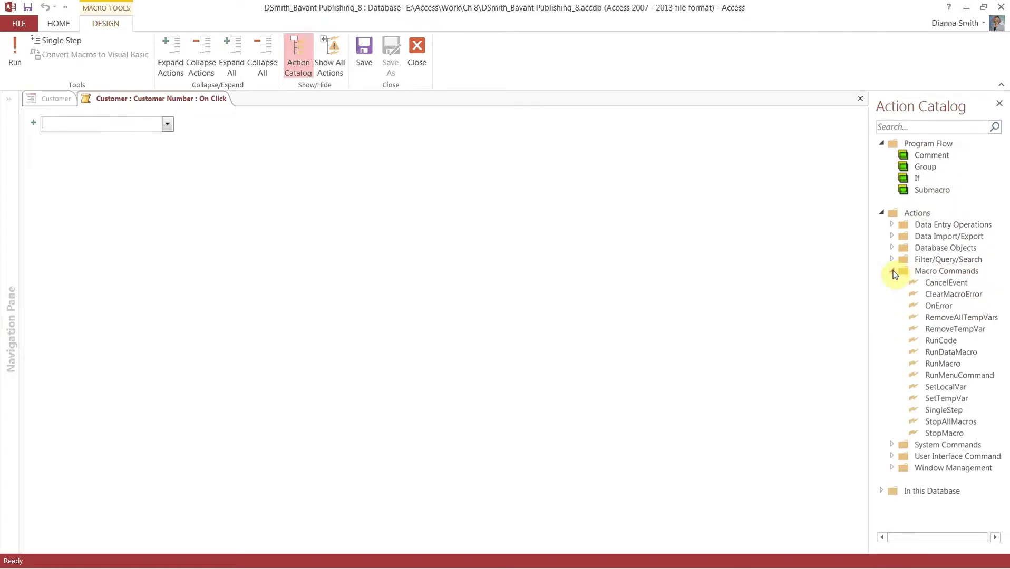
double_click(944, 399)
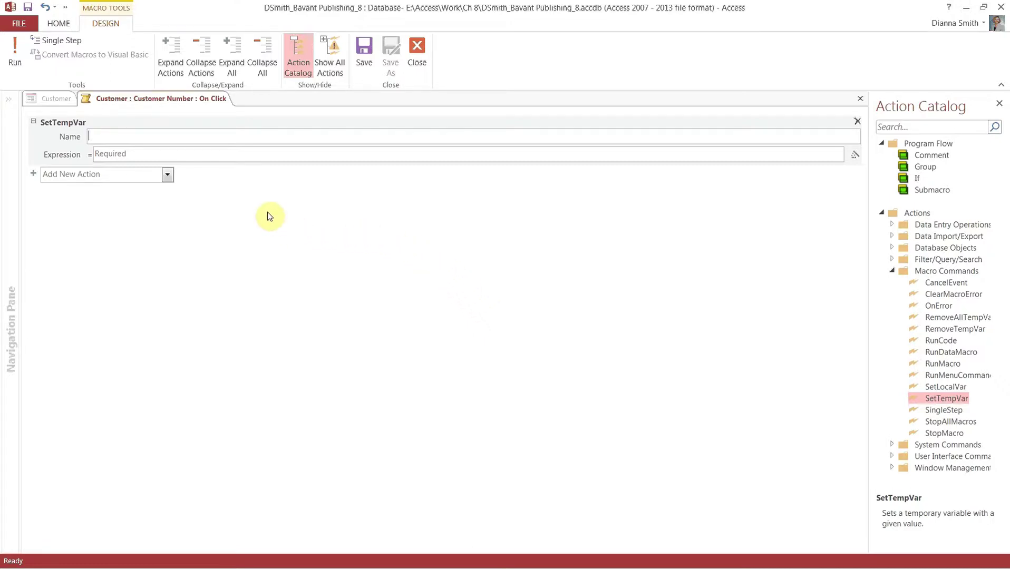
type("CN")
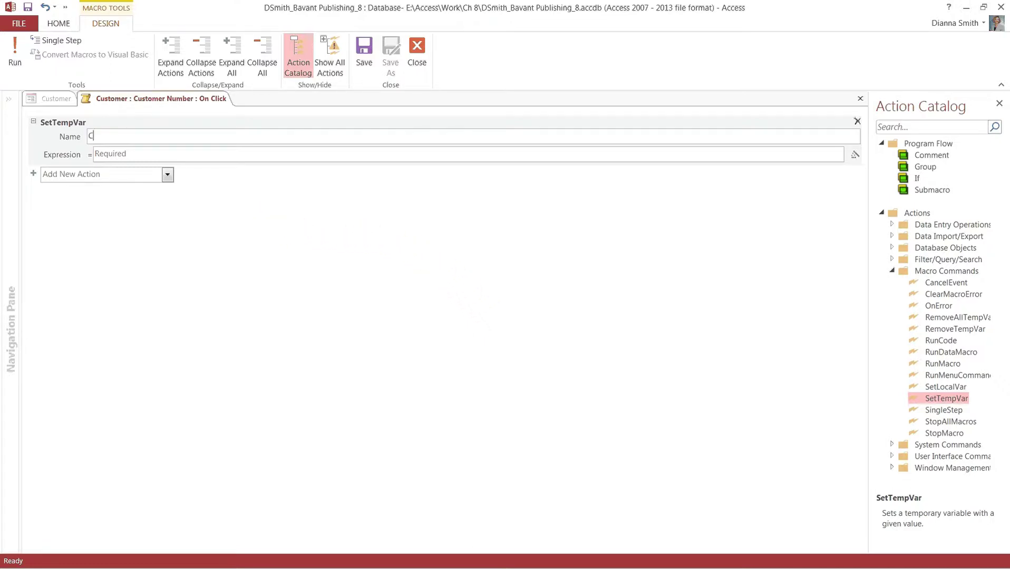
left_click(166, 154)
type("[Customer")
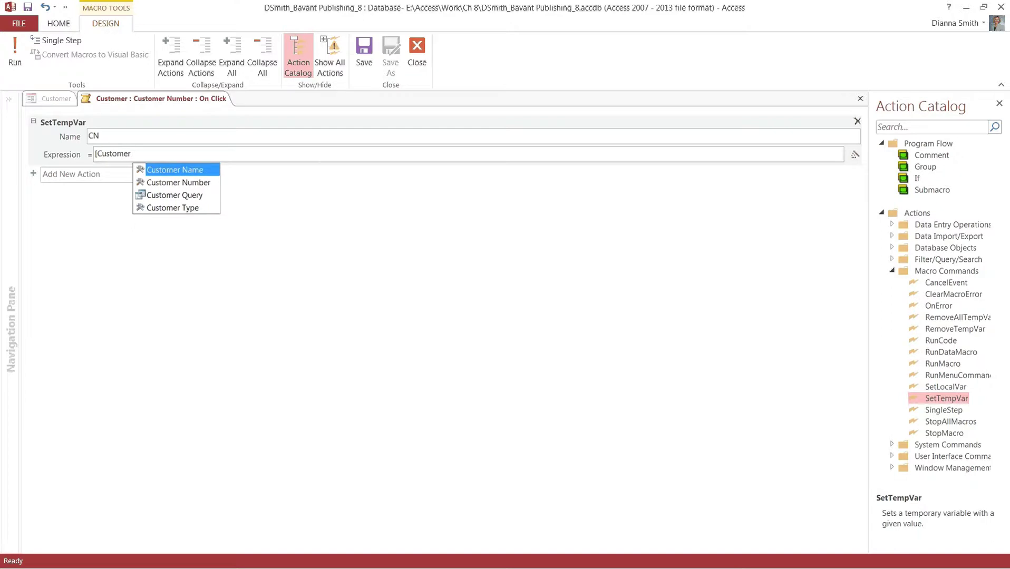
double_click(168, 183)
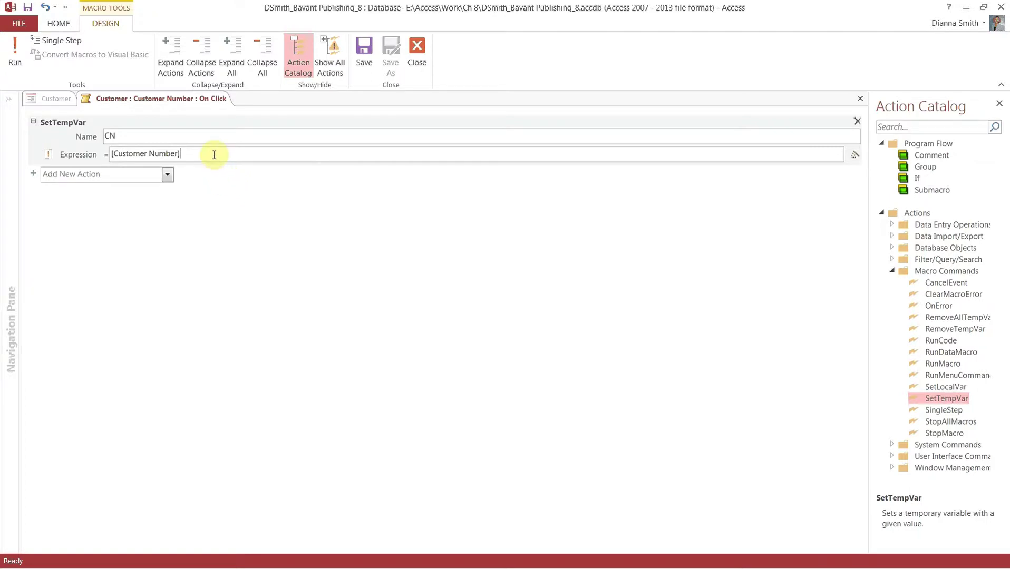
mouse_move(214, 155)
Step: Add an OpenForm action to the macro that opens the Customer Master Form in Form view
left_click(898, 270)
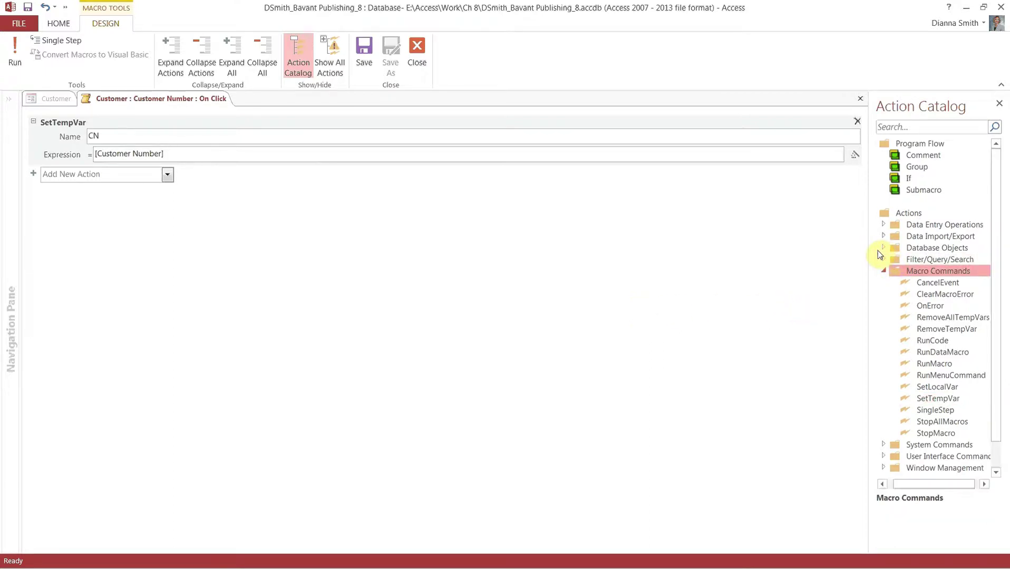
left_click(889, 248)
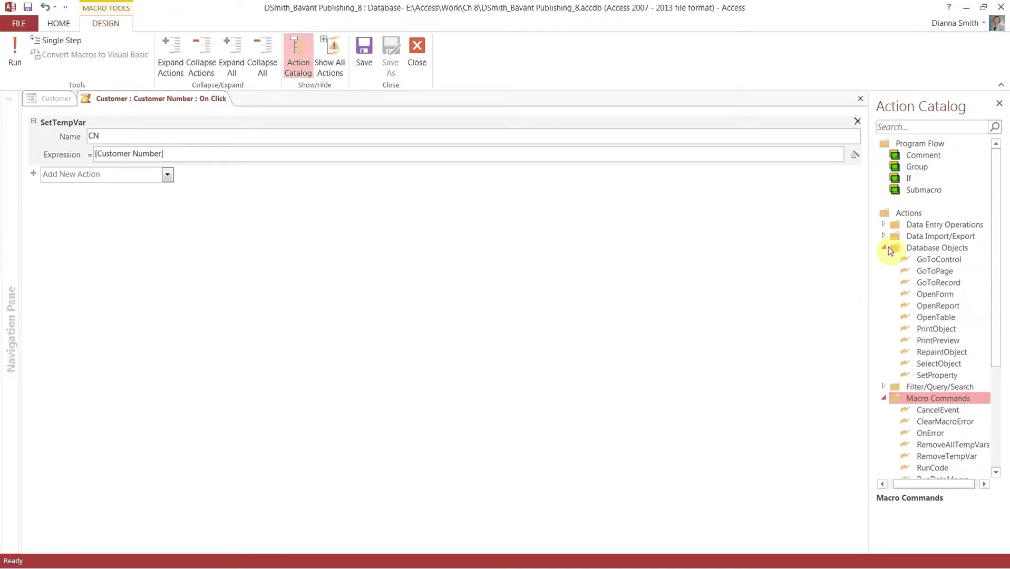
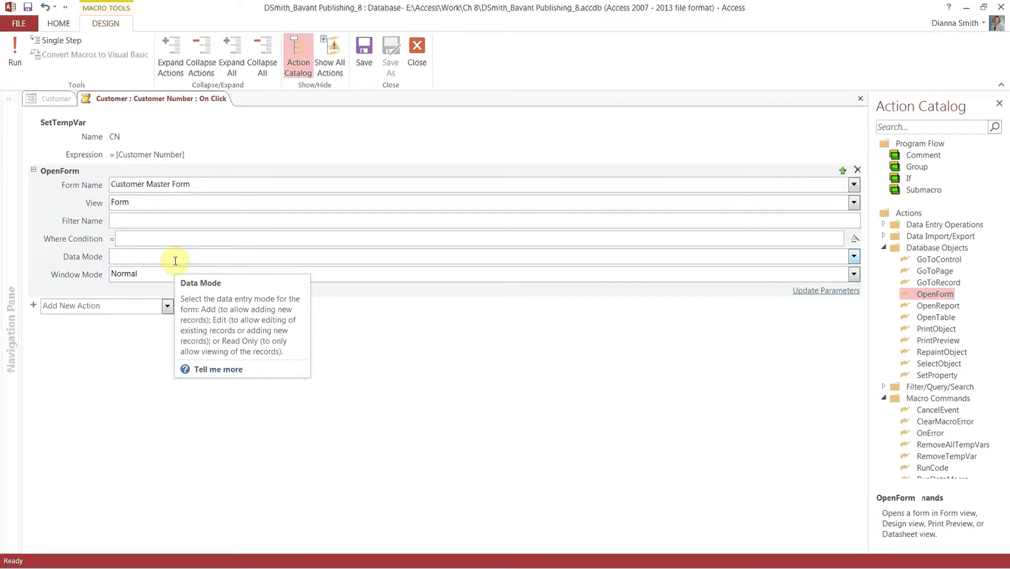
mouse_move(161, 203)
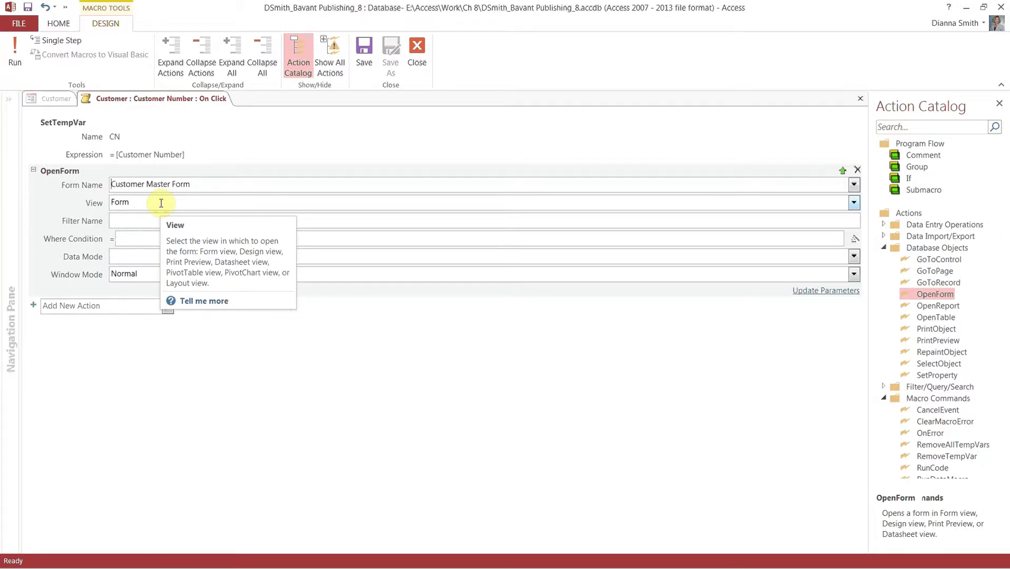
Step: Set the OpenForm action's Where Condition to [Customer Number]=[TempVars]![CN]
left_click(145, 239)
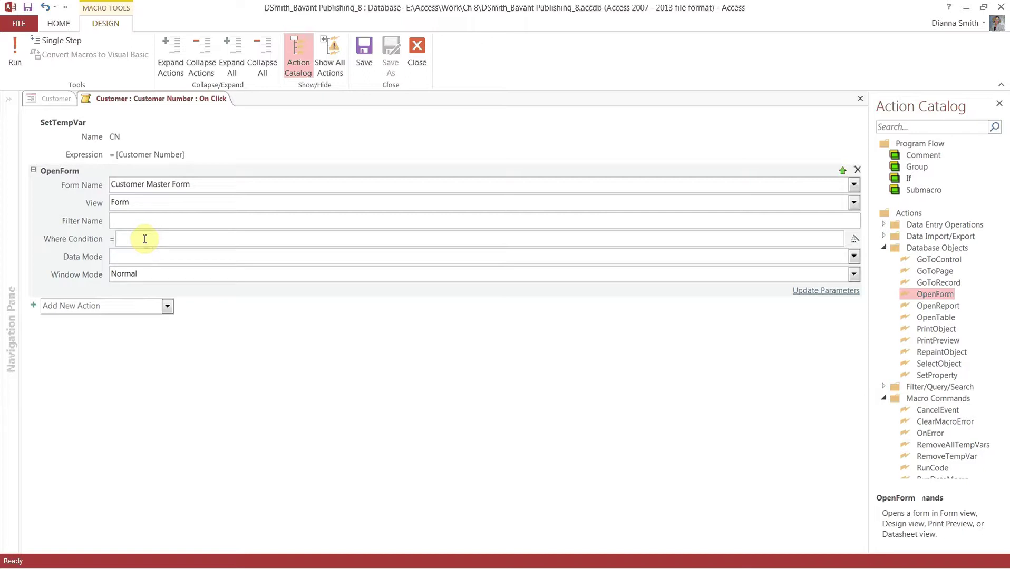
type("[Cus")
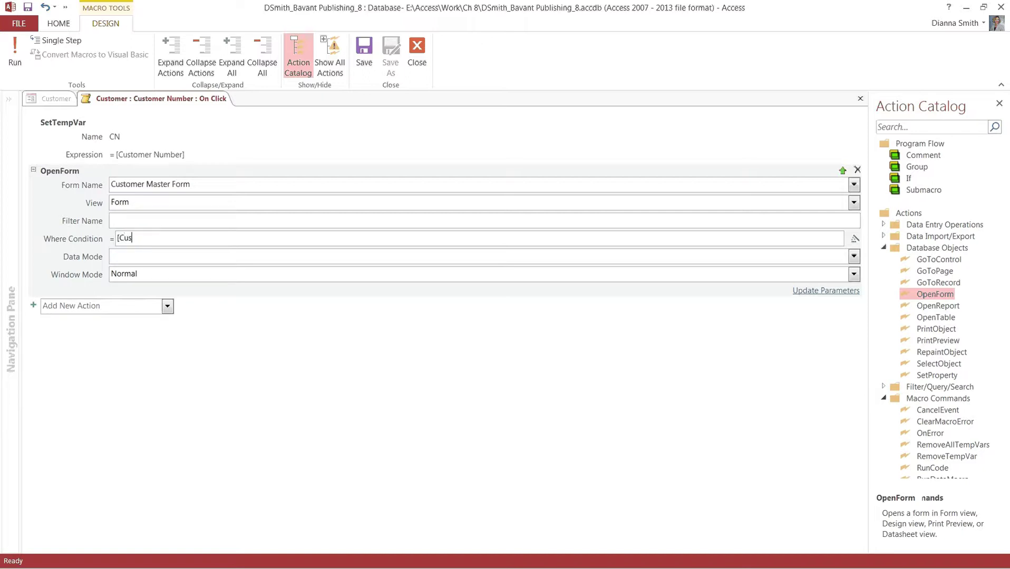
type("tomer Numbe")
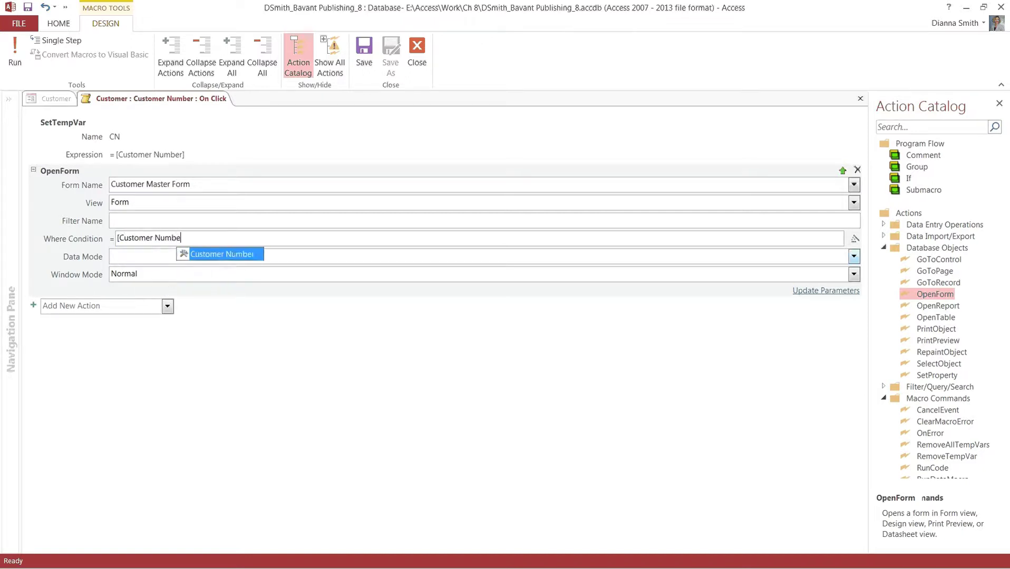
type("r]")
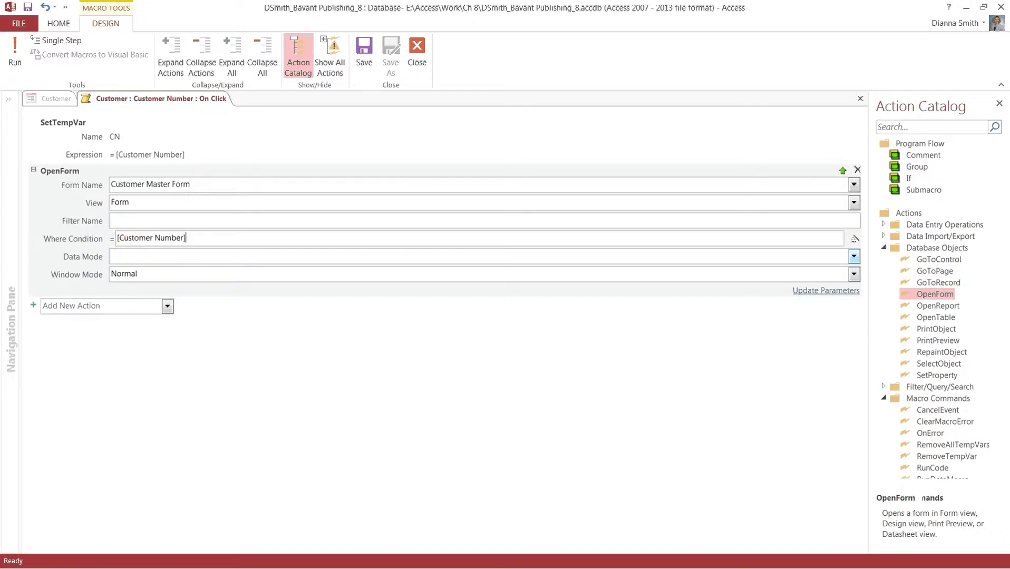
type("=[Te")
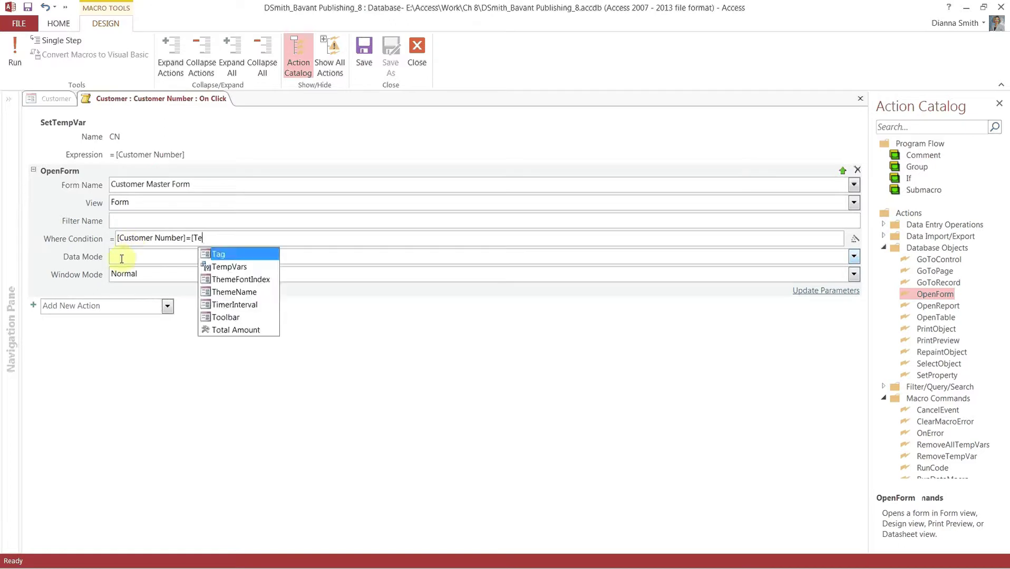
type("mpVars")
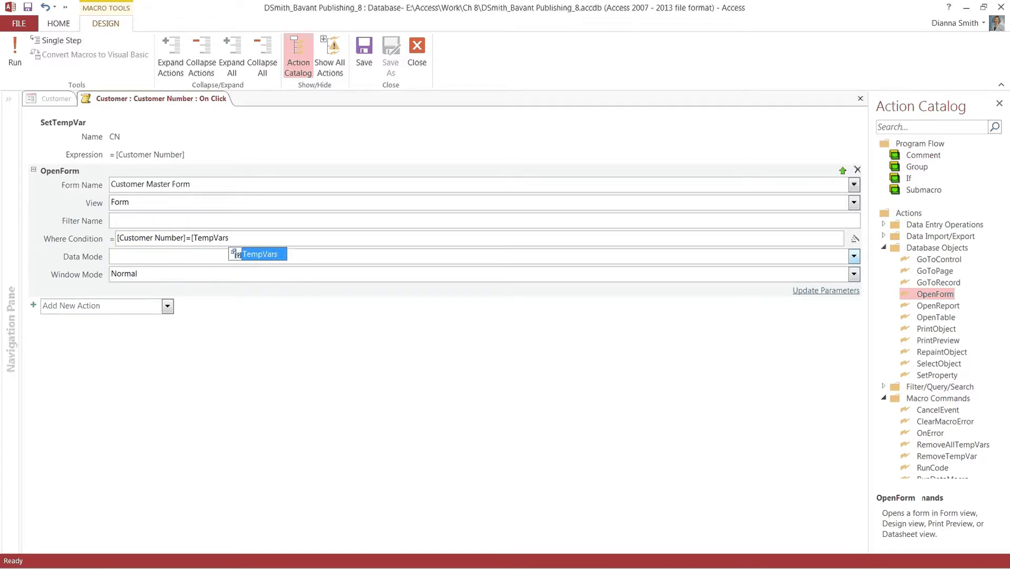
type("]!")
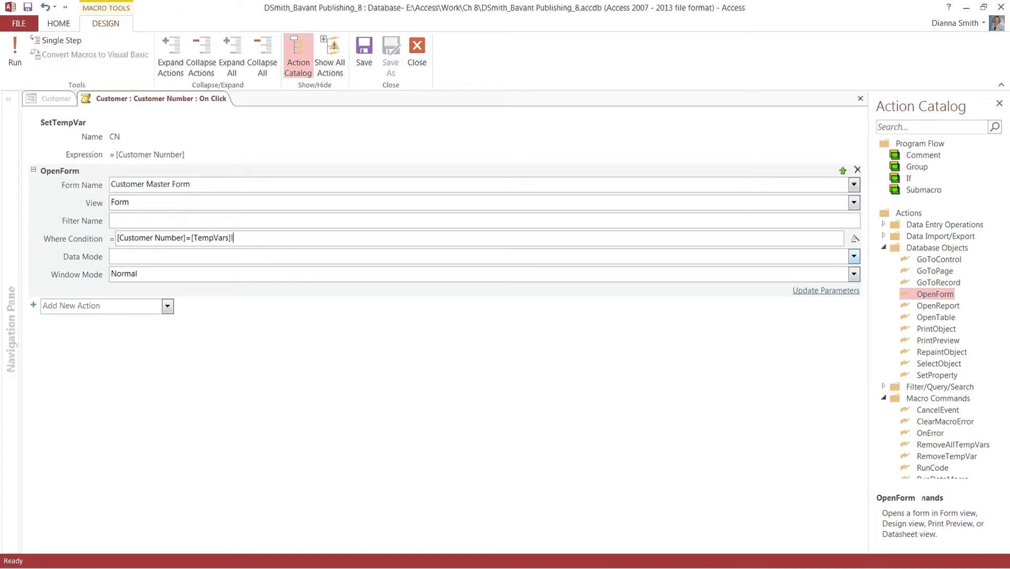
type("[CN]")
Step: Set the OpenForm action's Data Mode to Read Only and its Window Mode to Dialog
left_click(854, 257)
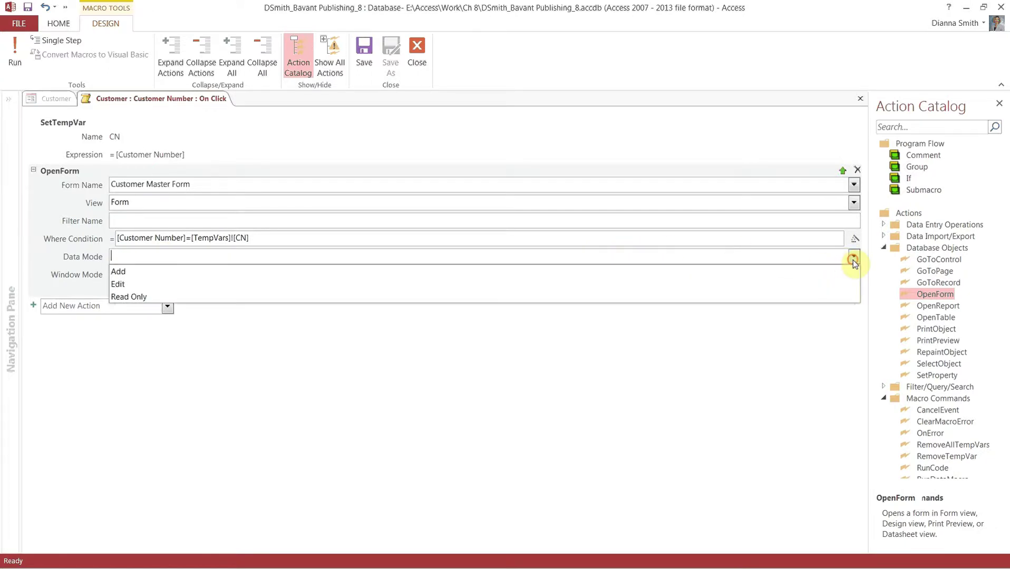
left_click(327, 296)
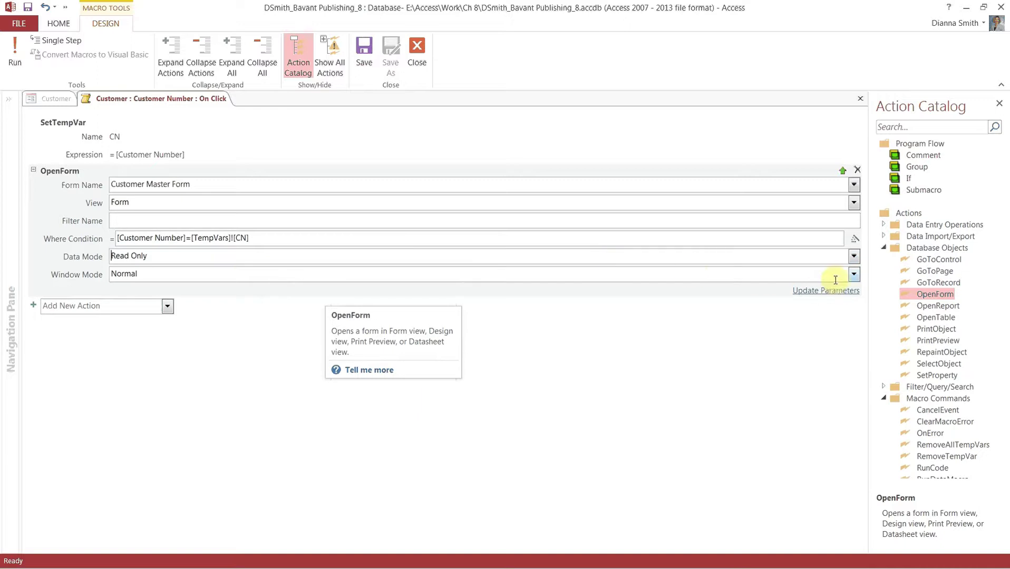
left_click(854, 274)
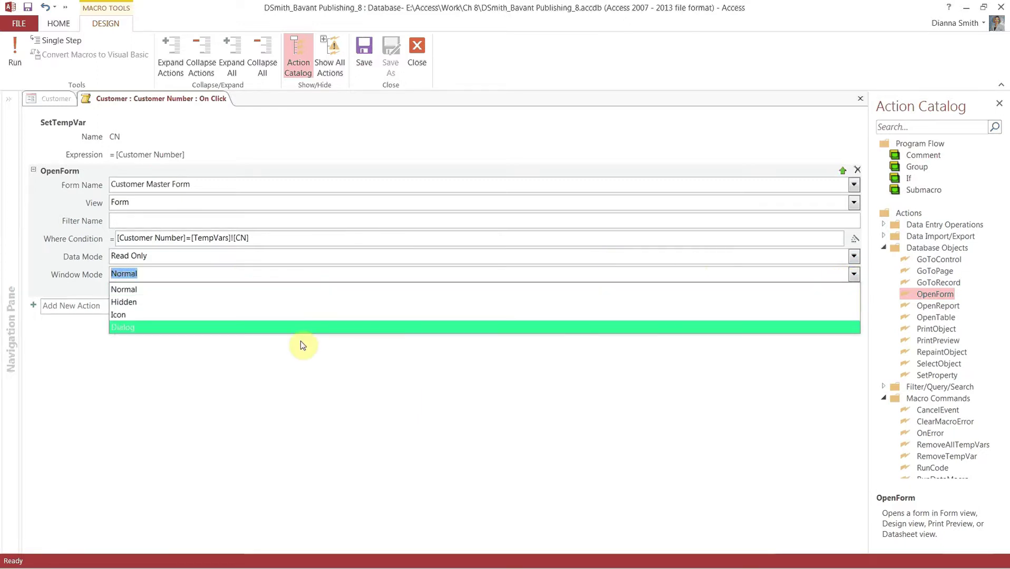
left_click(274, 333)
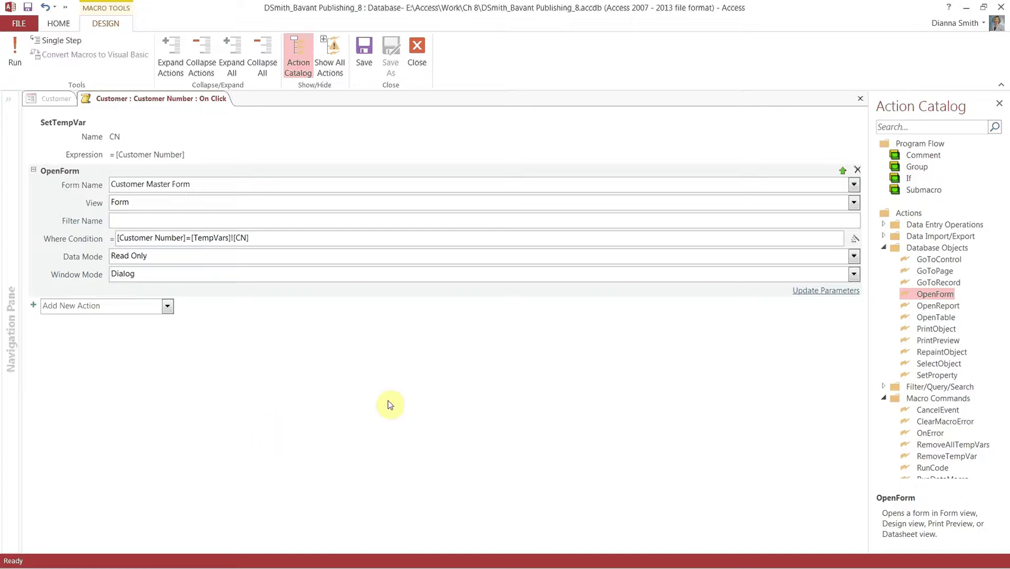
Step: Add a RemoveTempVar action with the name CN at the end of the Customer Number macro
mouse_move(880, 399)
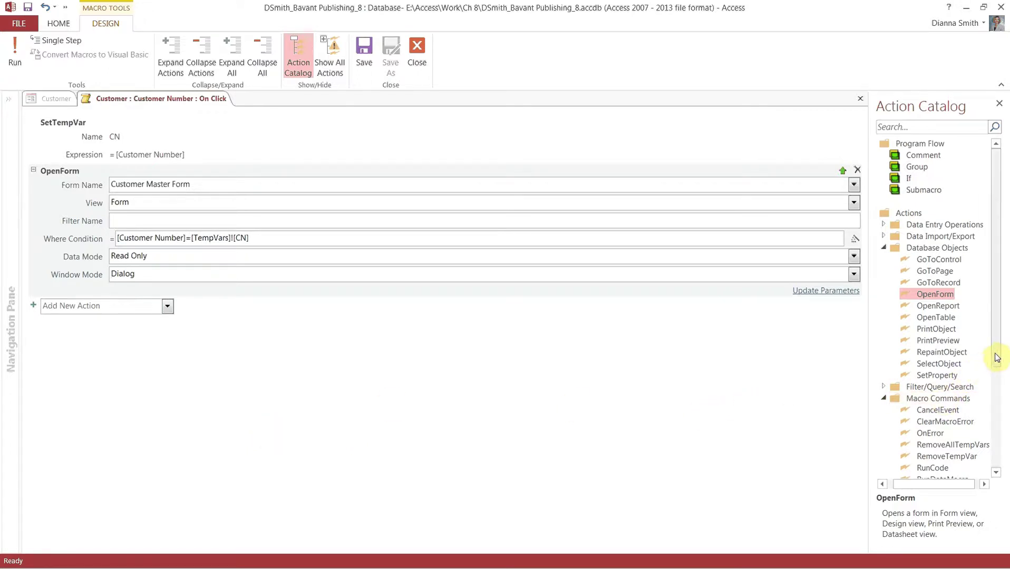
left_click_drag(997, 357, 1006, 422)
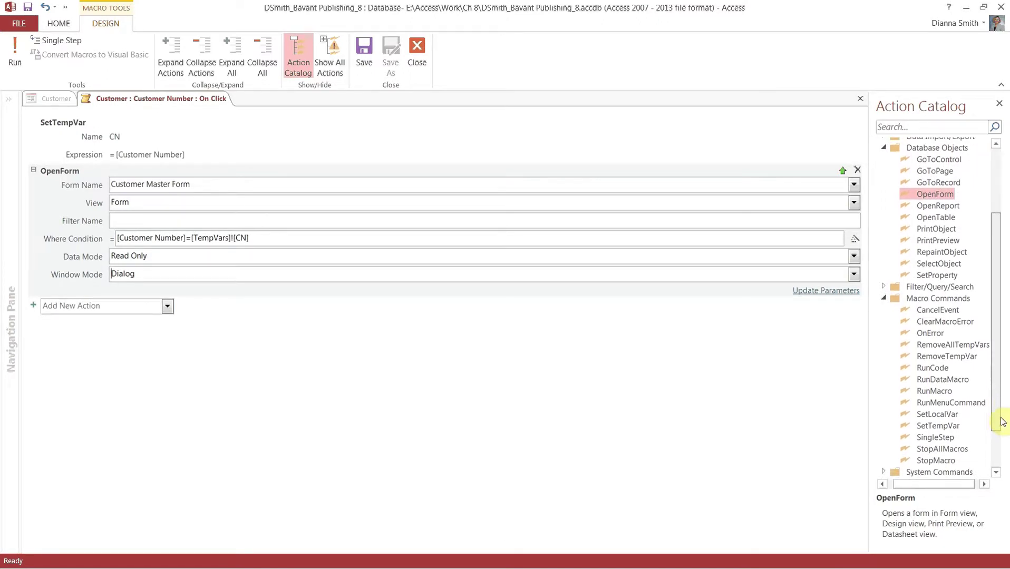
double_click(947, 357)
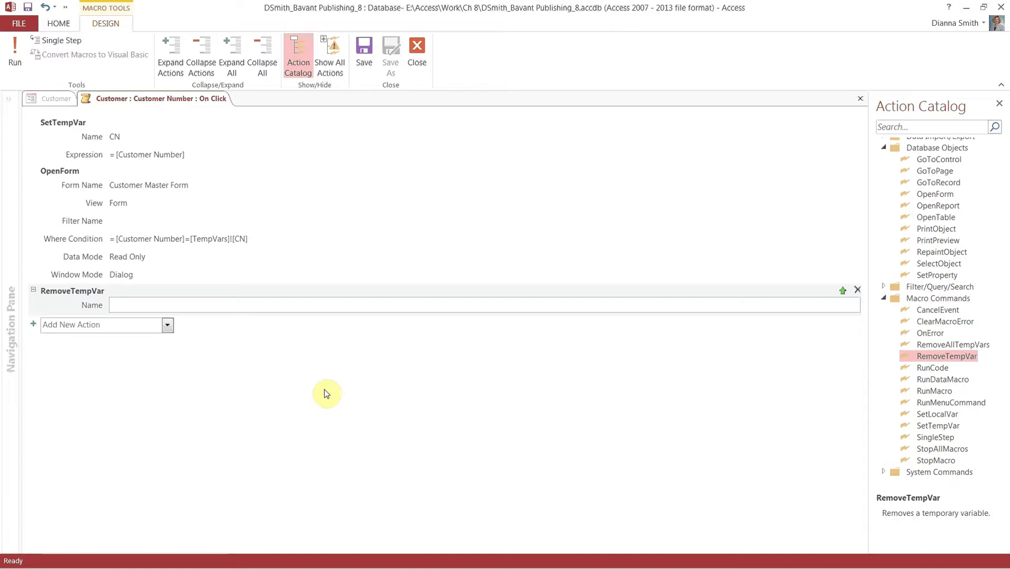
type("CN")
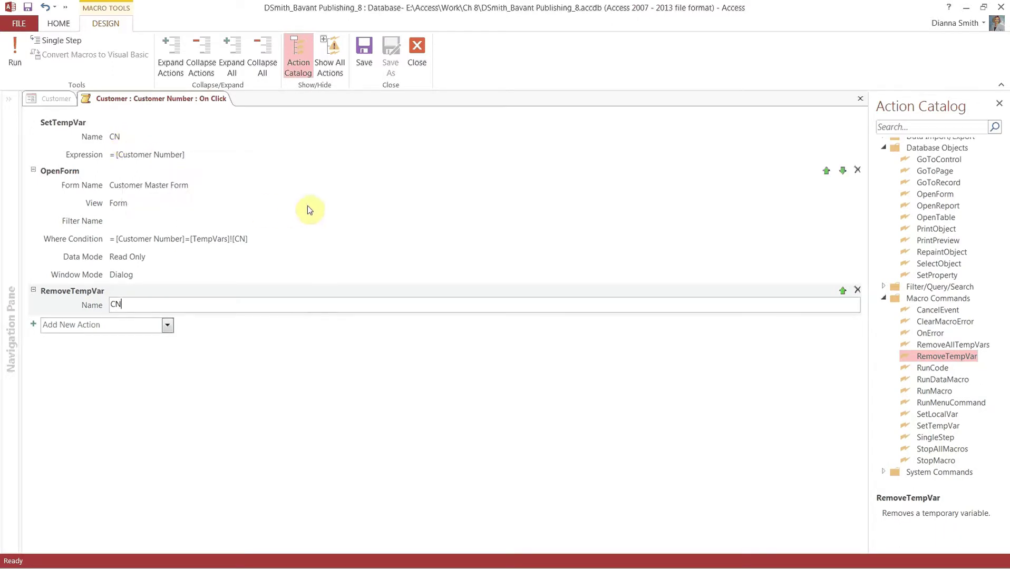
mouse_move(171, 160)
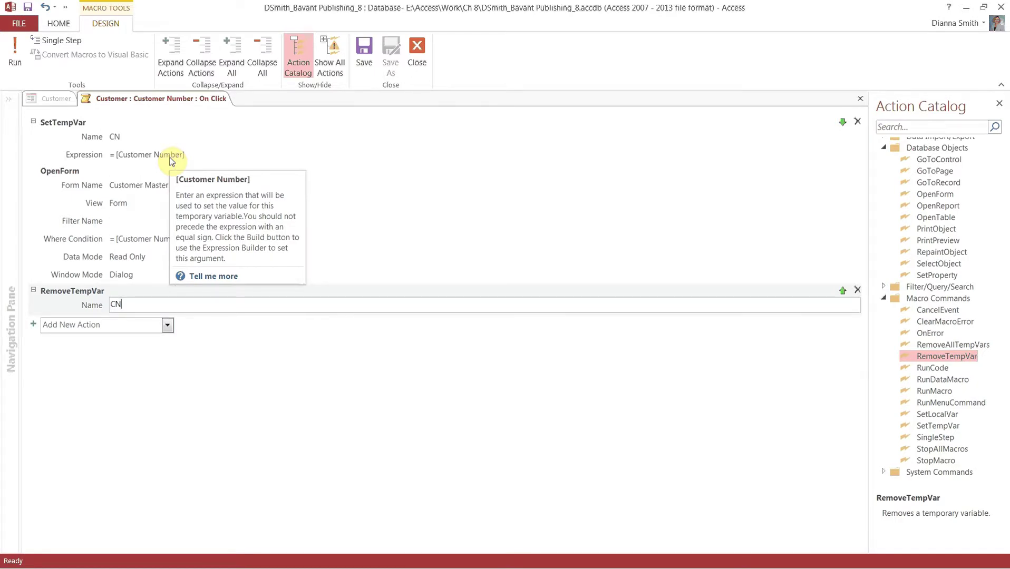
mouse_move(132, 198)
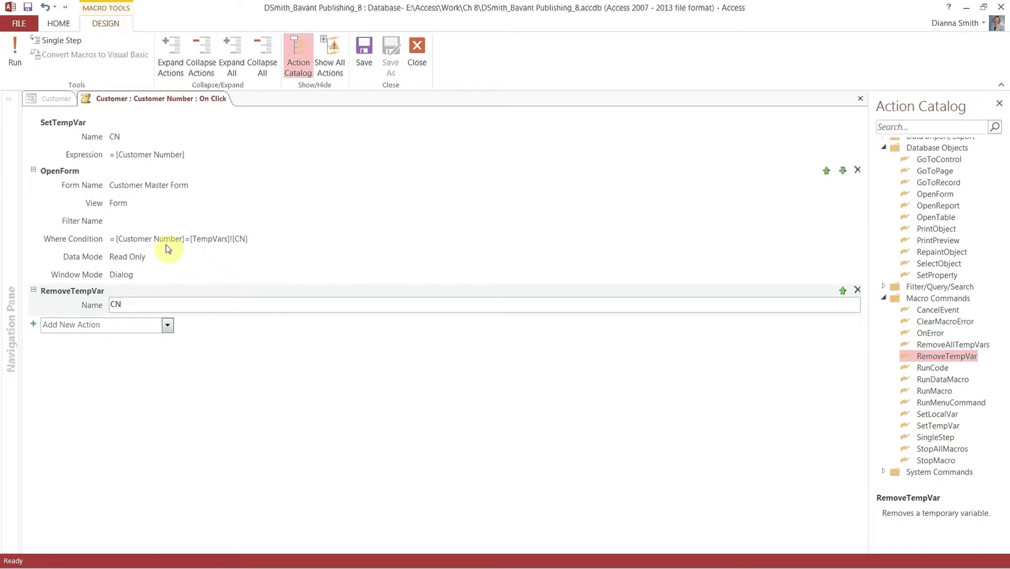
mouse_move(168, 249)
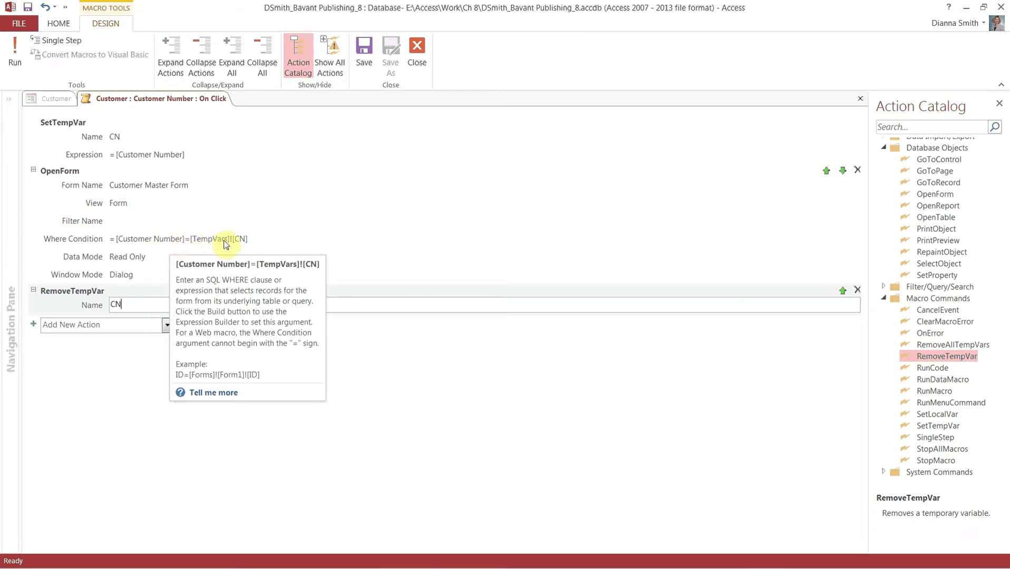
left_click(129, 306)
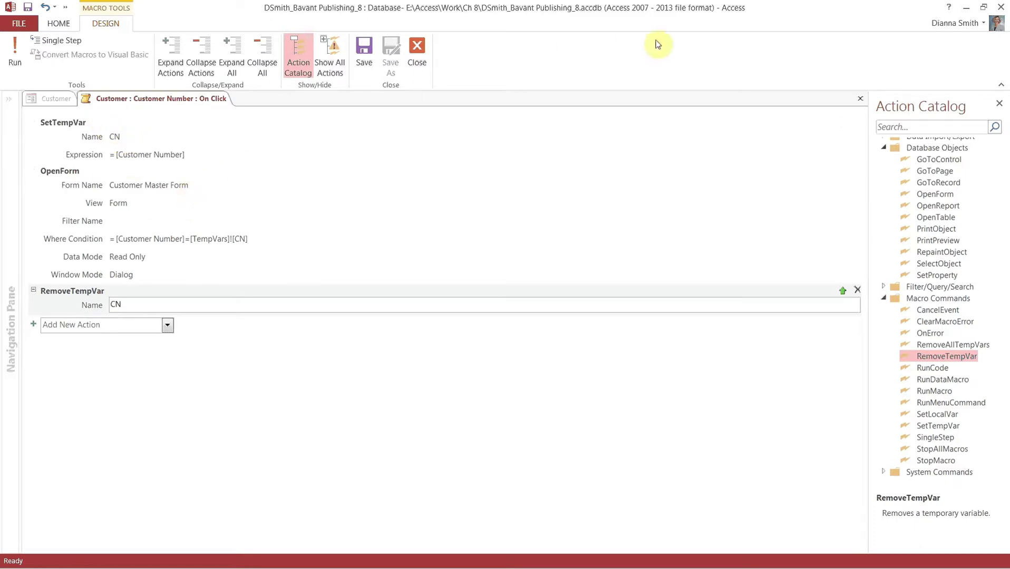
Step: Close the Customer Number macro and the property sheet, and save and close the Customer form
left_click(861, 98)
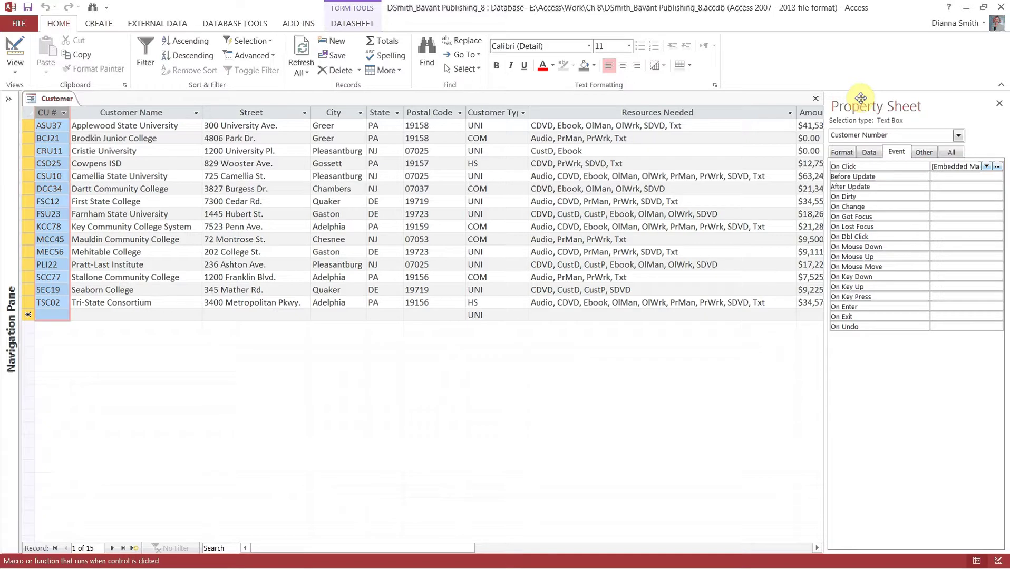
left_click(1000, 105)
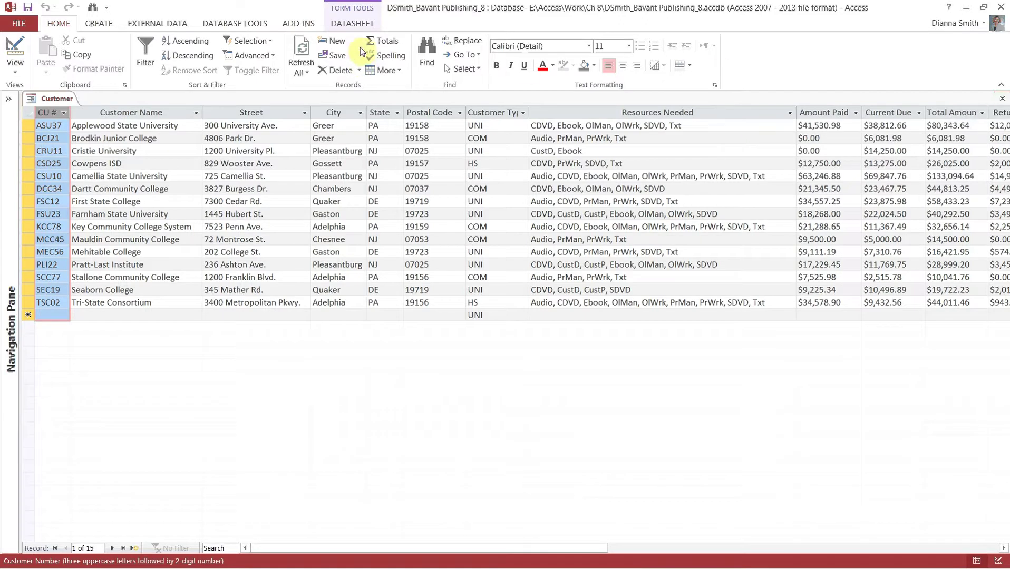
left_click(28, 9)
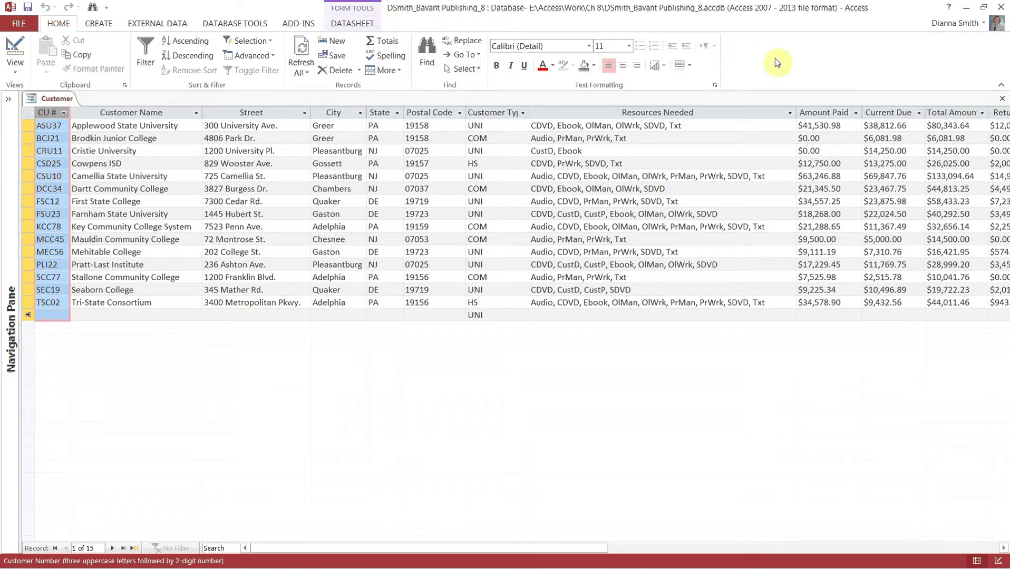
left_click(1003, 100)
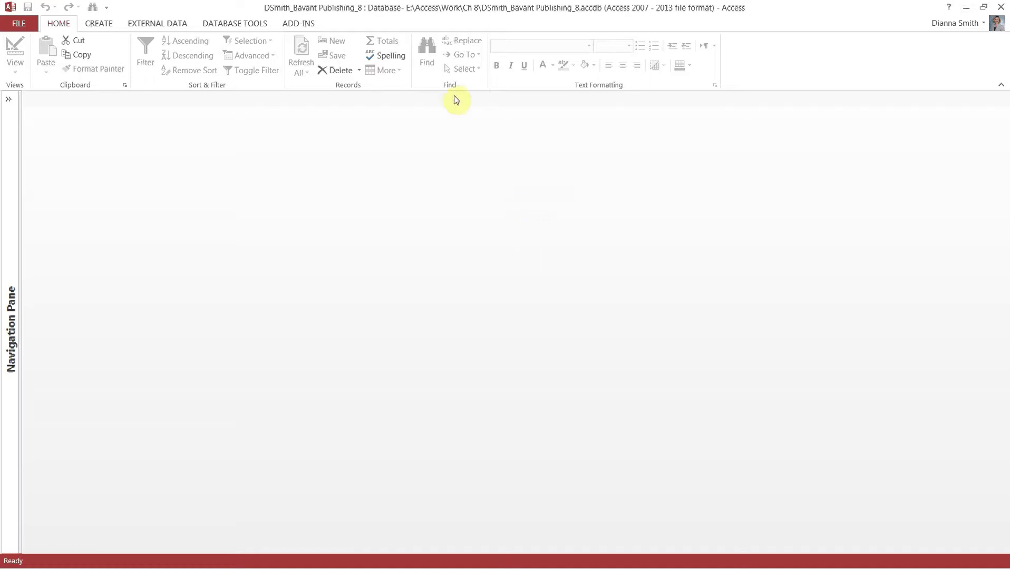
Step: Open the Book Rep datasheet form and start the Macro Builder for the On Click event of the BR # column
left_click(9, 100)
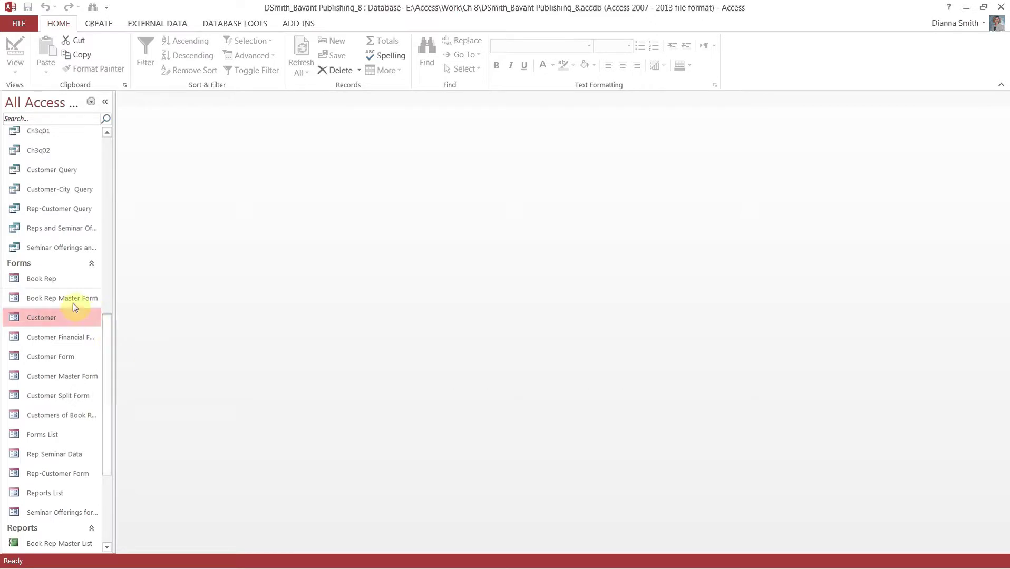
double_click(51, 282)
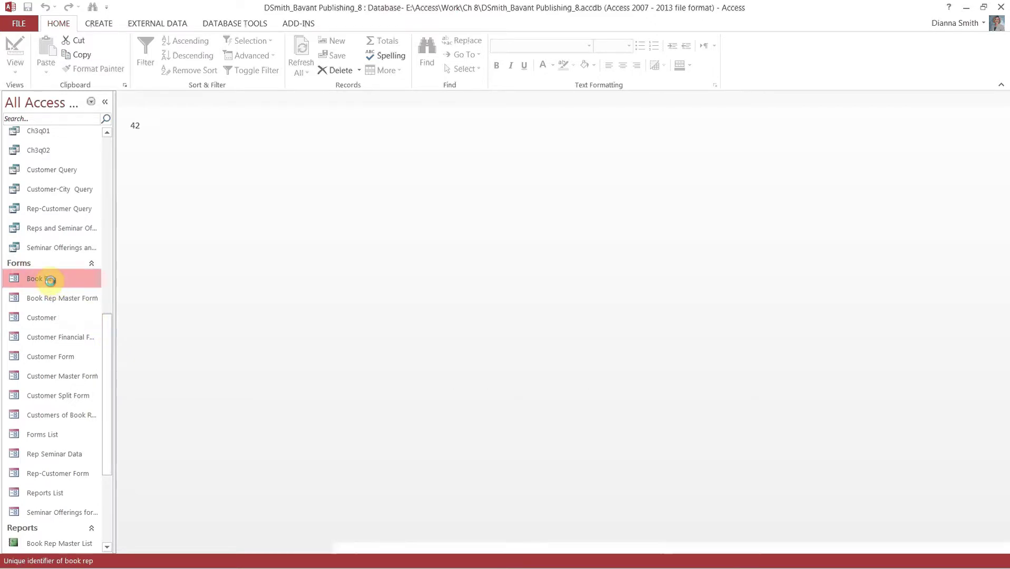
left_click(106, 103)
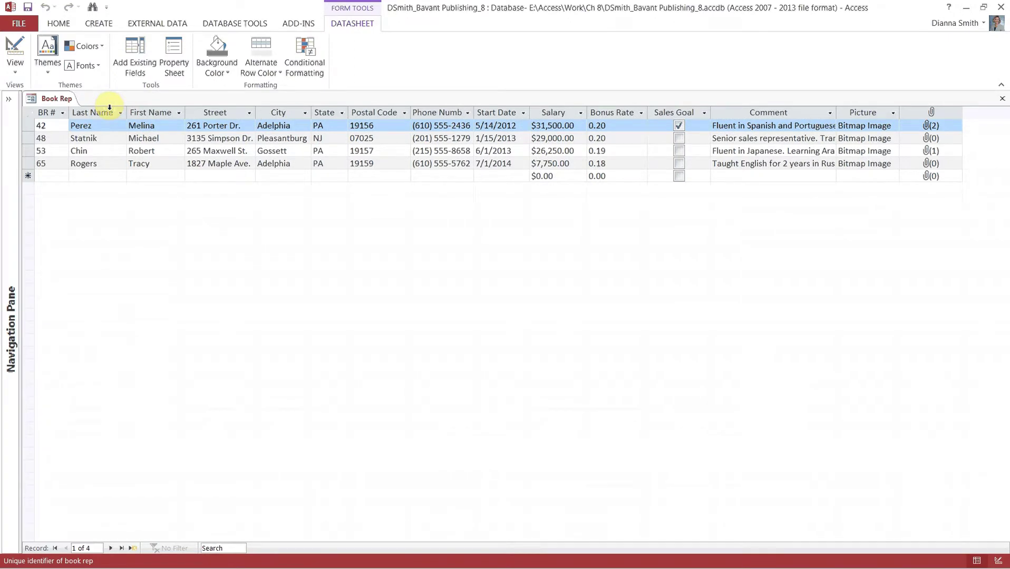
left_click(179, 69)
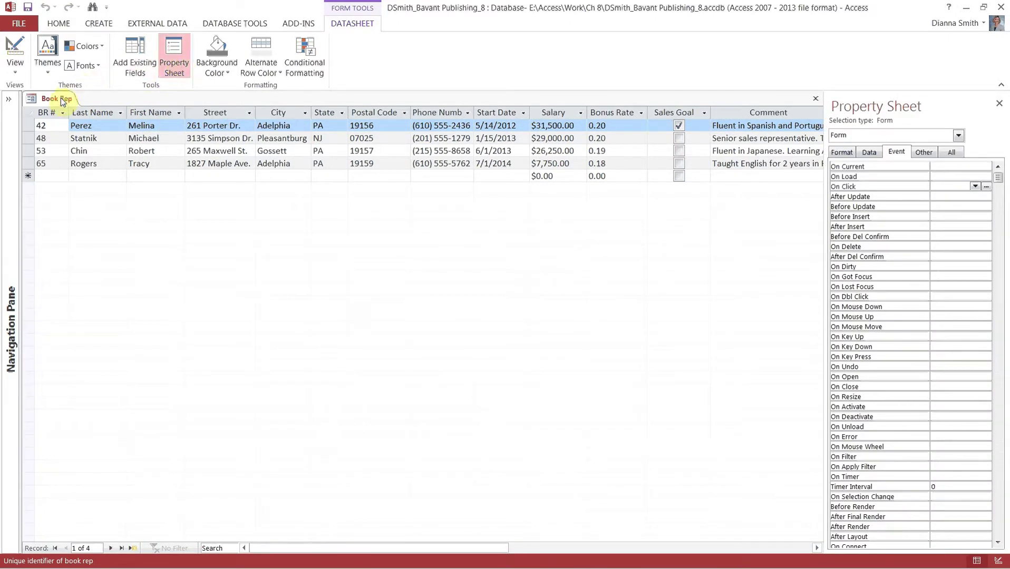
left_click(44, 113)
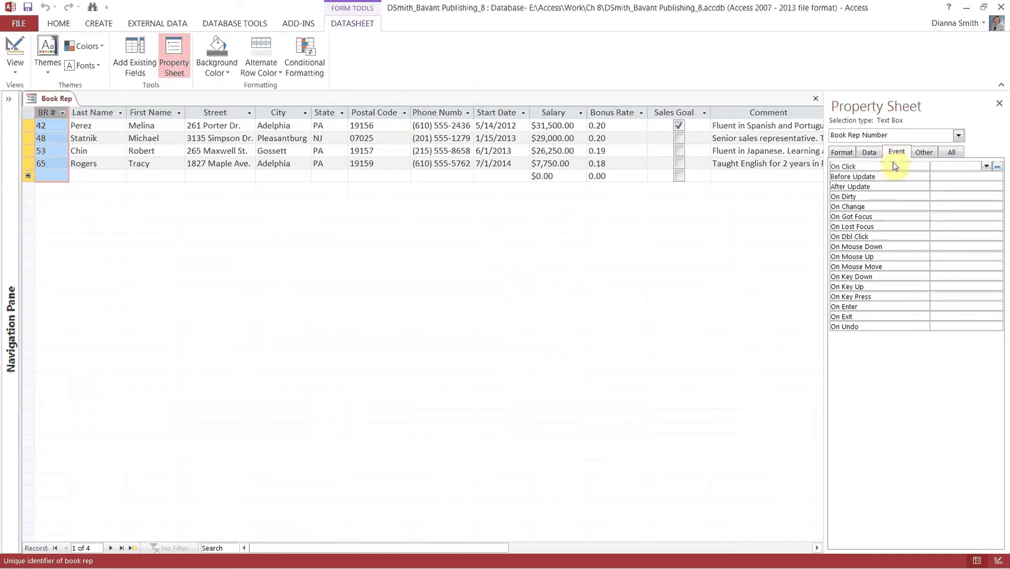
left_click(998, 167)
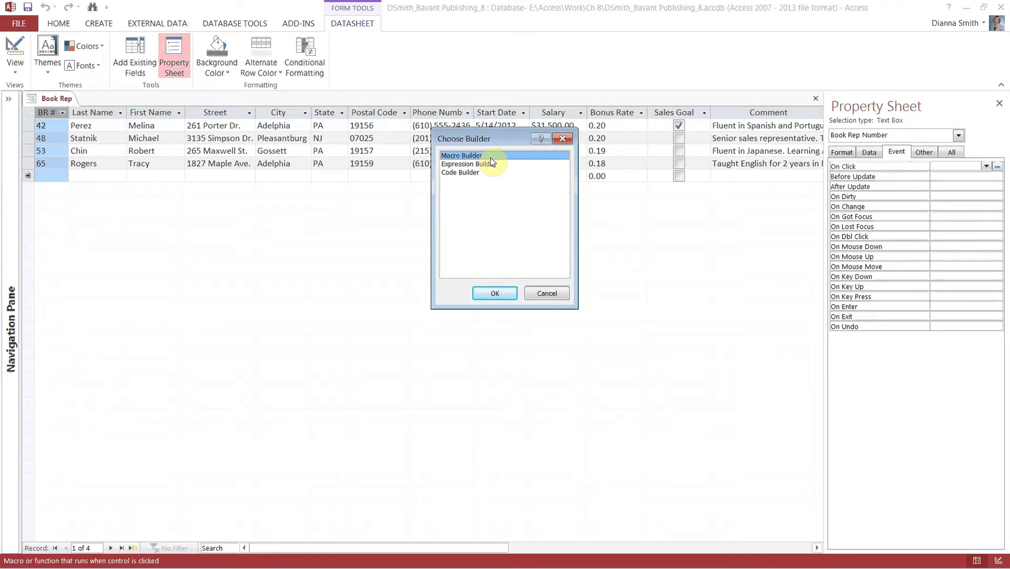
left_click(487, 296)
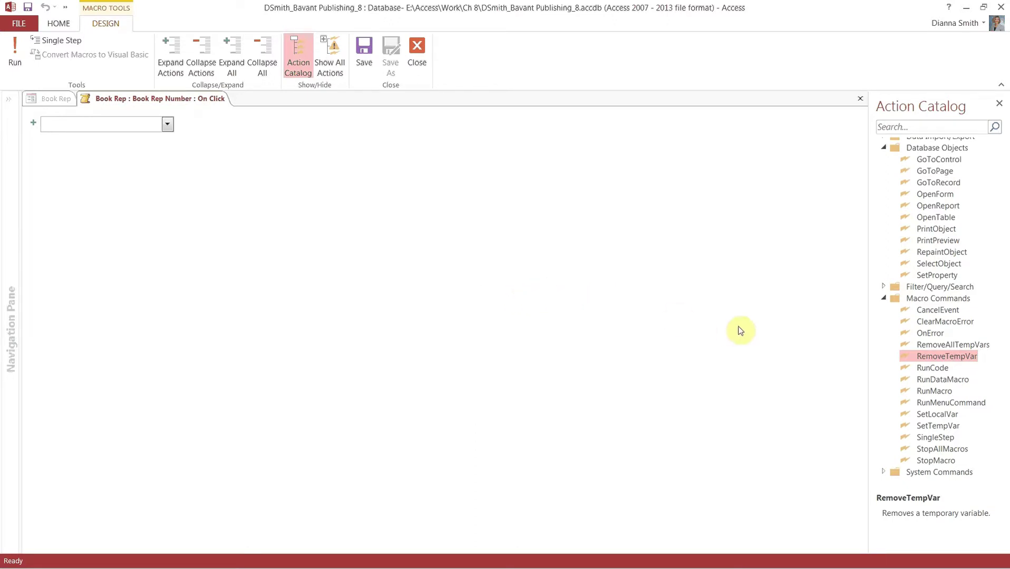
Step: Add a SetTempVar action to the Book Rep Number macro with the name BN and the expression [Book Rep Number]
left_click(938, 427)
double_click(938, 427)
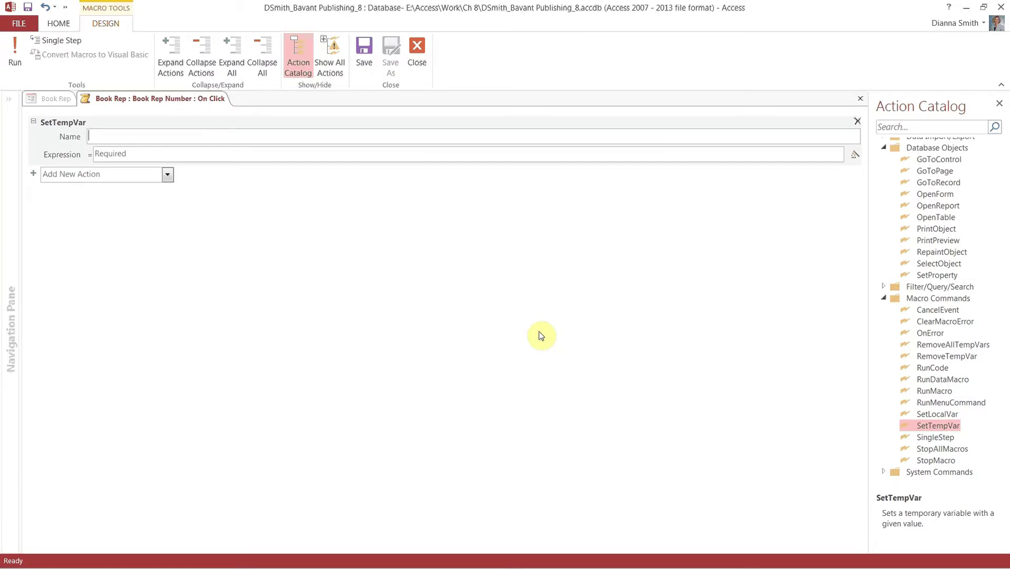
type("BN")
left_click(186, 152)
type("[Book")
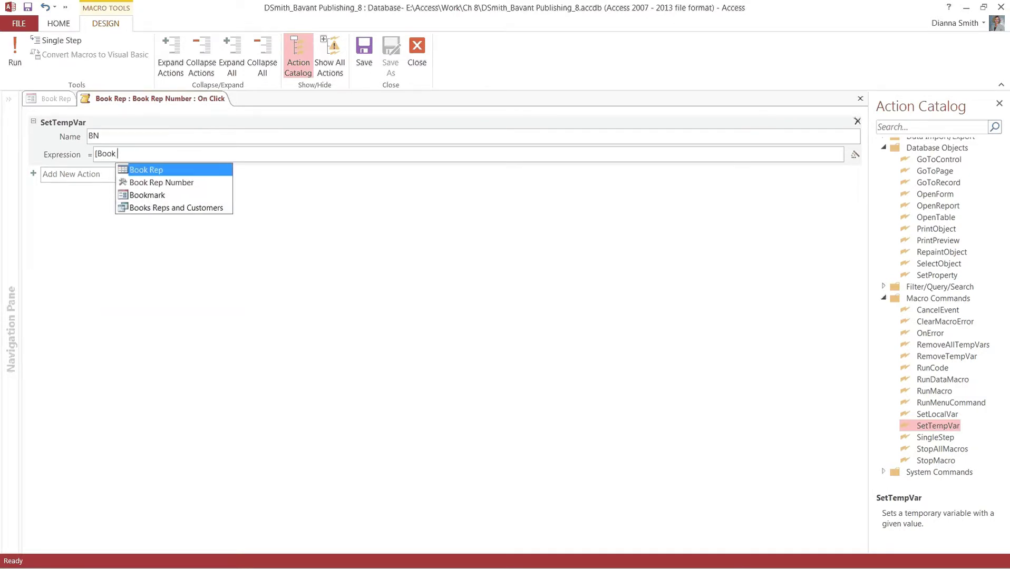
left_click(167, 183)
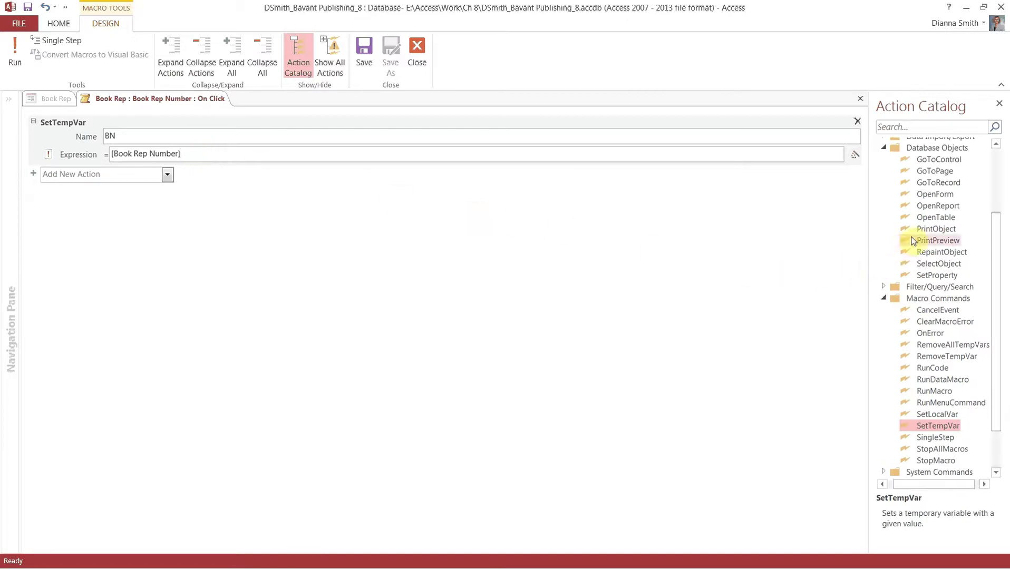
Step: Add an OpenForm action to the Book Rep Number macro that opens the Book Rep Master Form
double_click(930, 203)
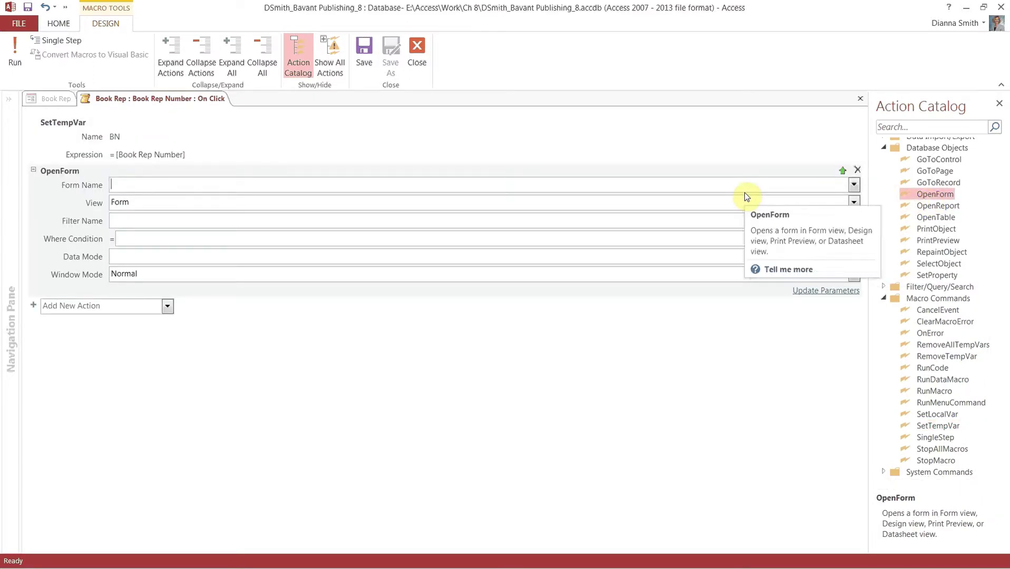
left_click(853, 185)
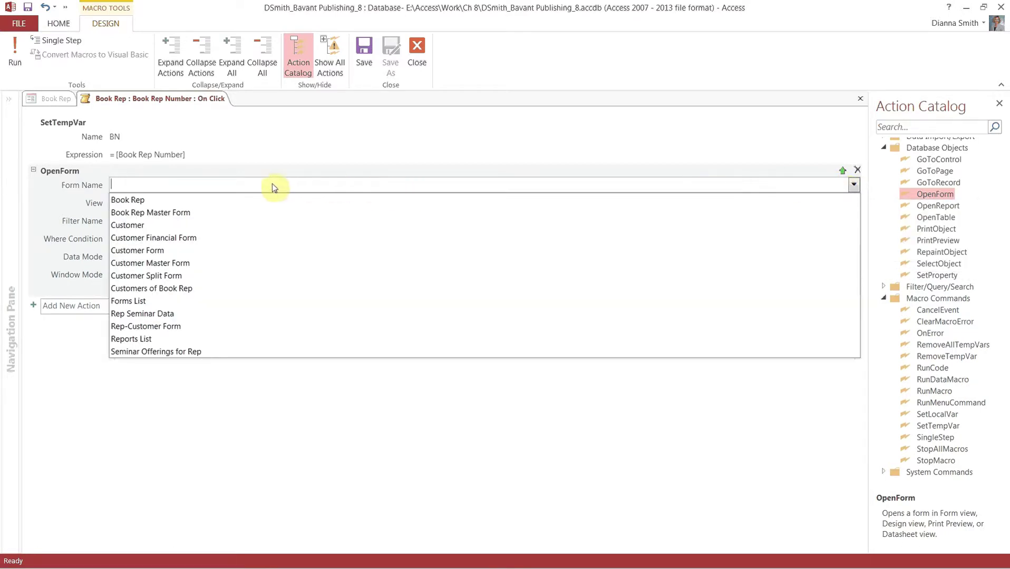
left_click(214, 212)
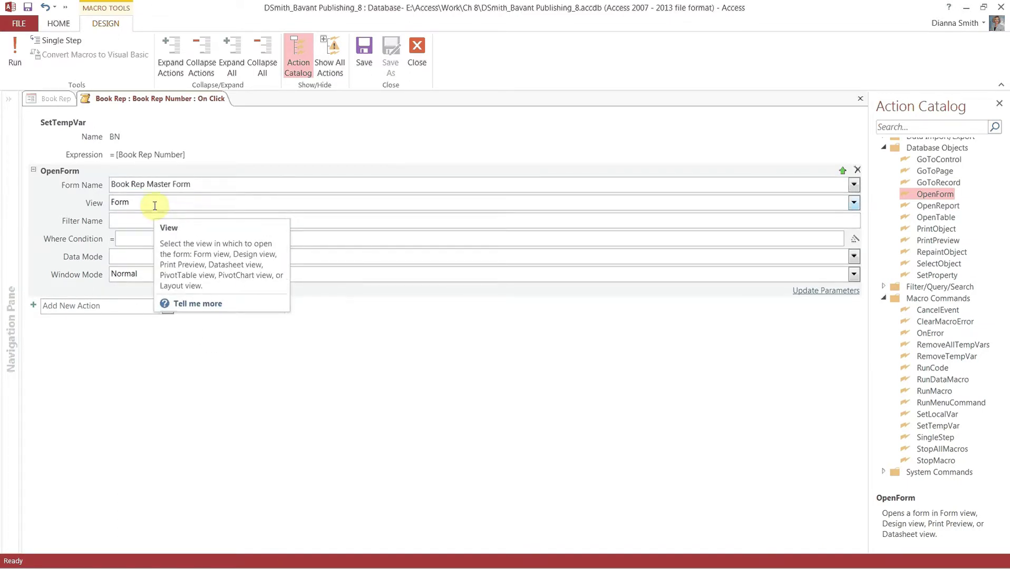
Step: Set the OpenForm action's where condition to [Book Rep Number]=[TempVars]![BN]
left_click(140, 243)
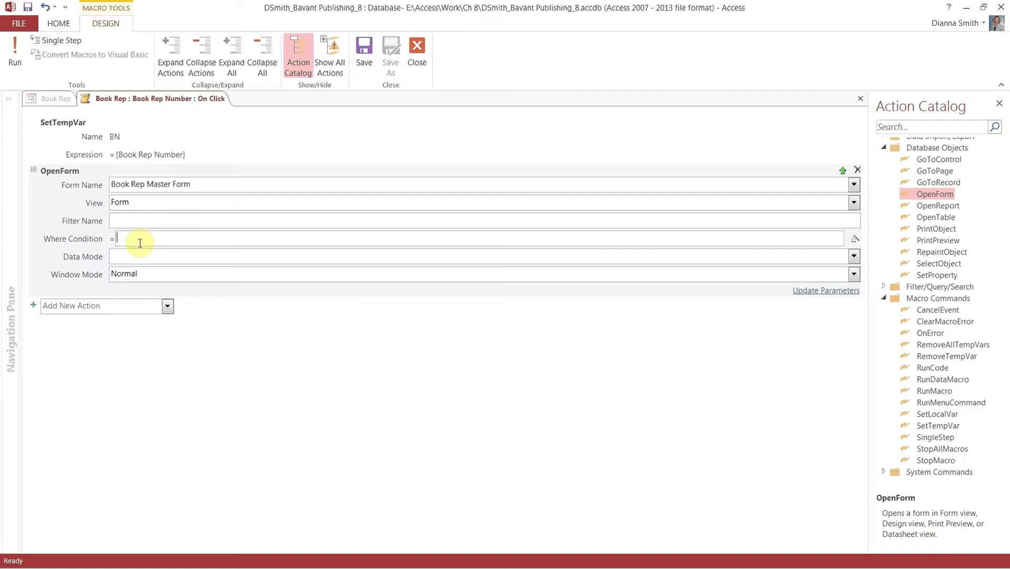
type("[Book Rep")
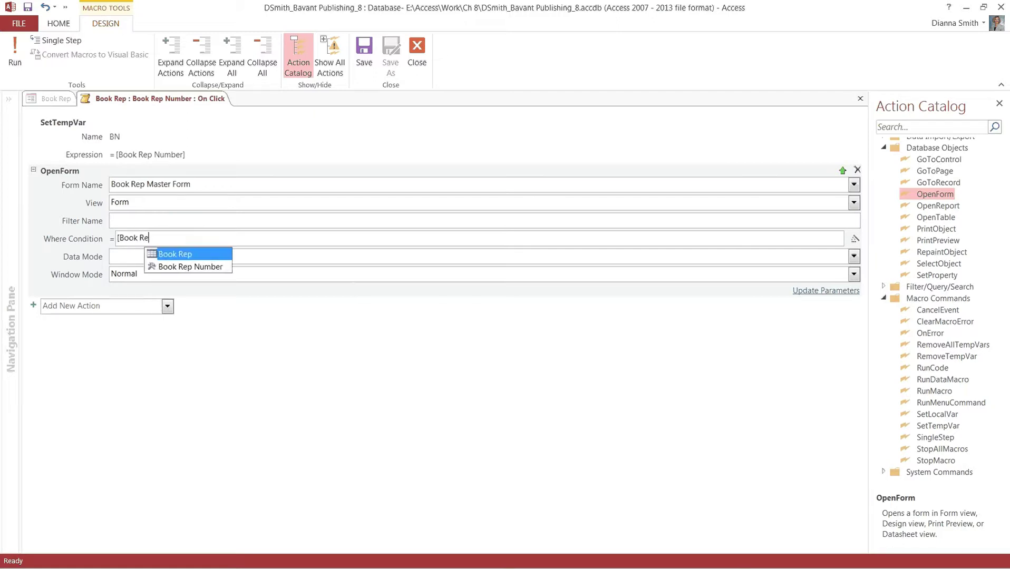
double_click(174, 267)
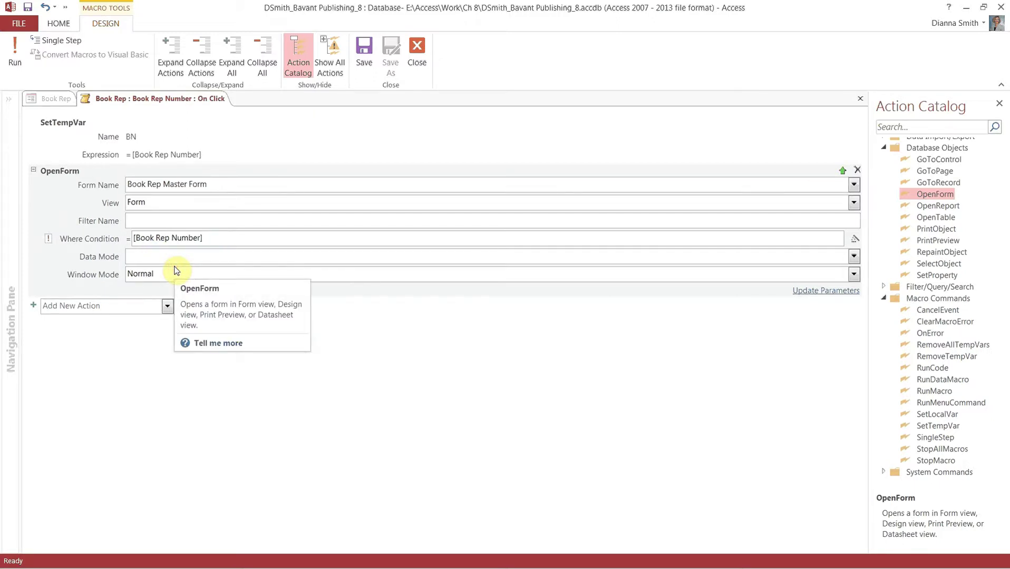
type("=")
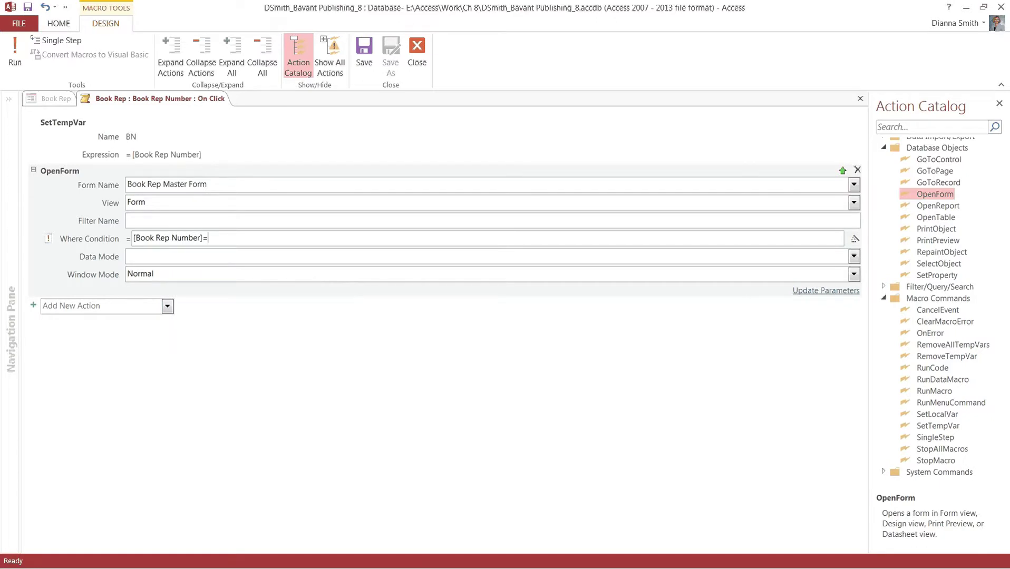
type("(")
key("BackSpace")
type("[Temp")
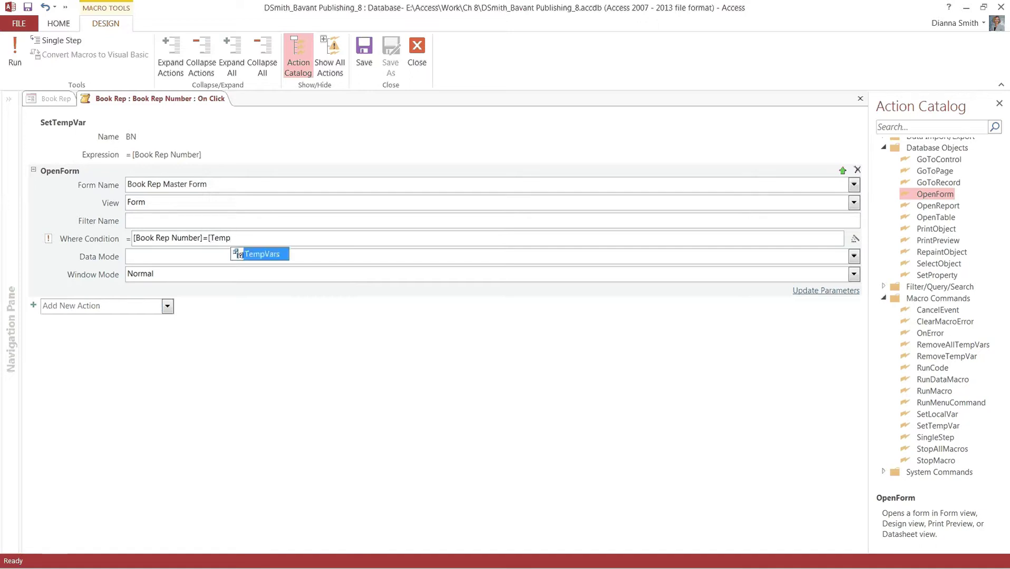
type("Var")
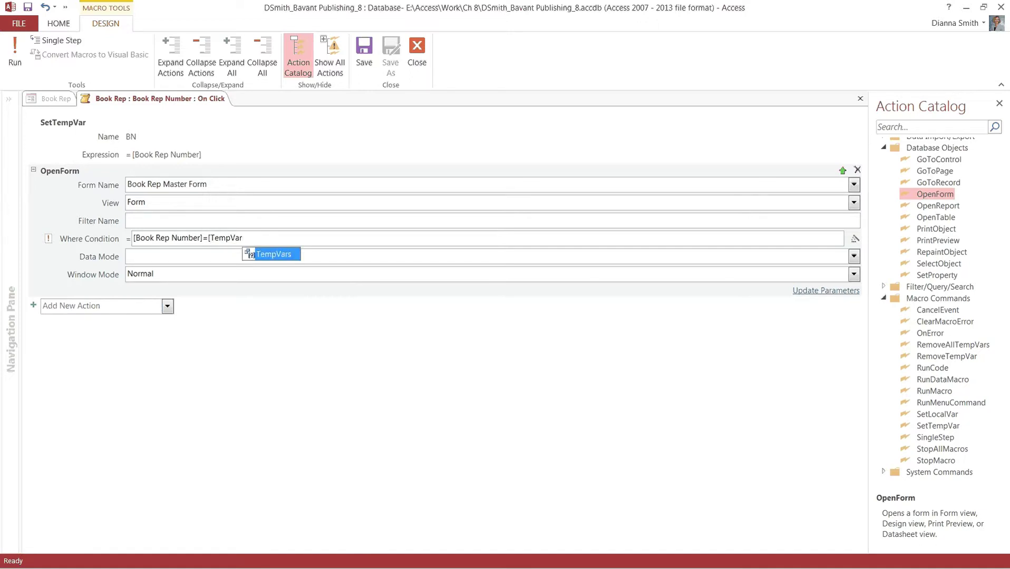
type("s")
double_click(284, 257)
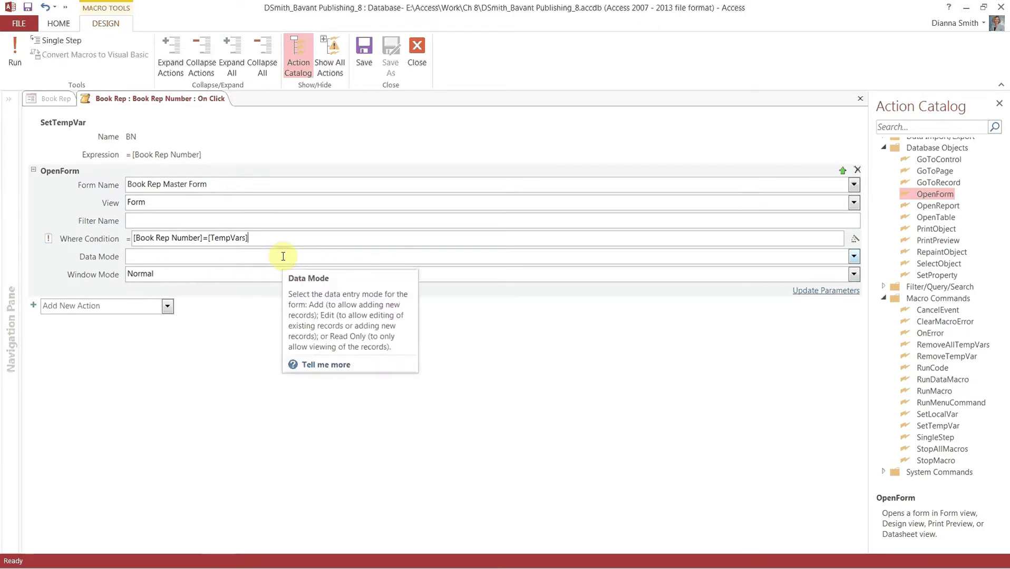
type("!")
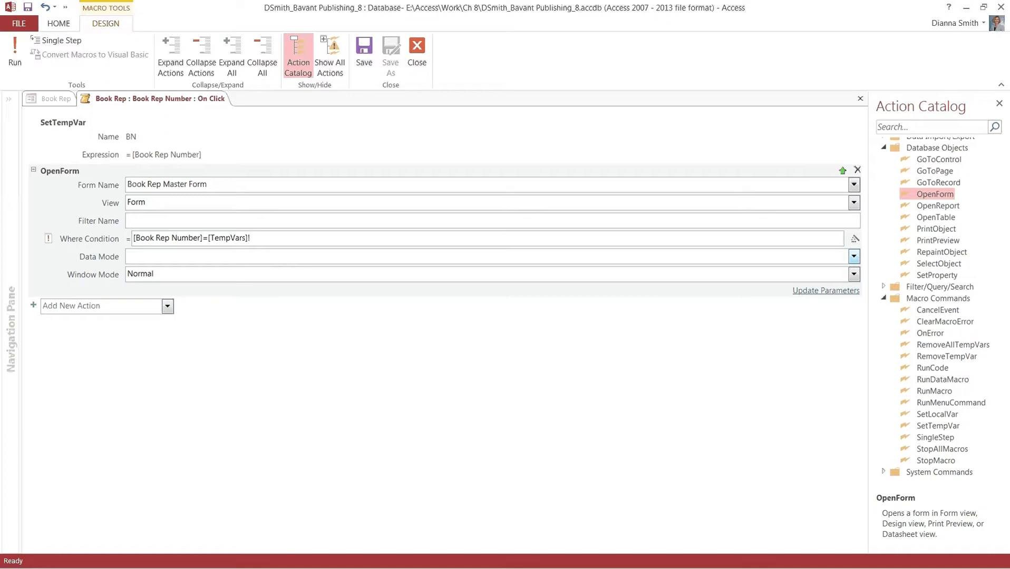
type("[BN")
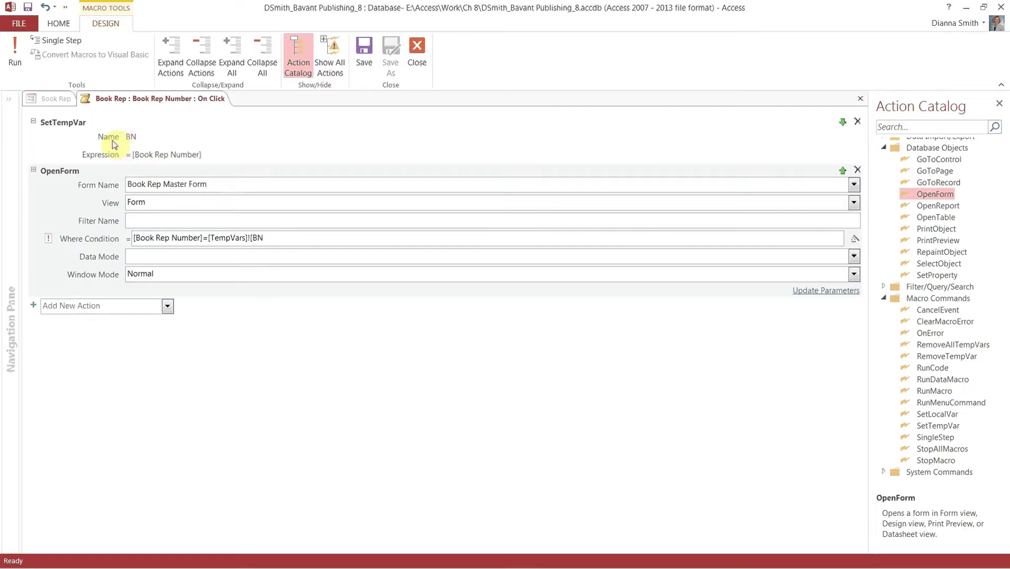
mouse_move(113, 143)
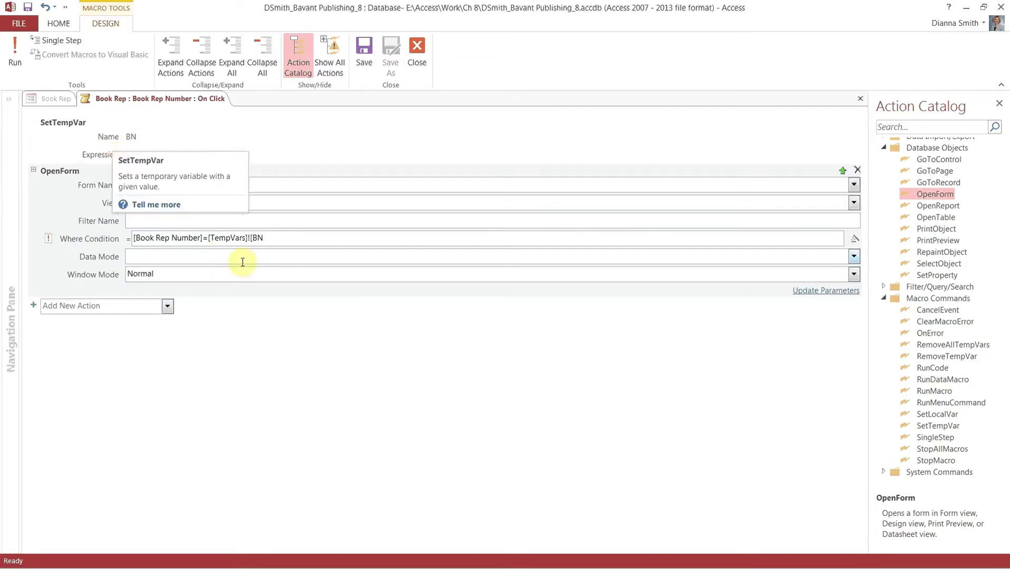
mouse_move(285, 244)
type("]")
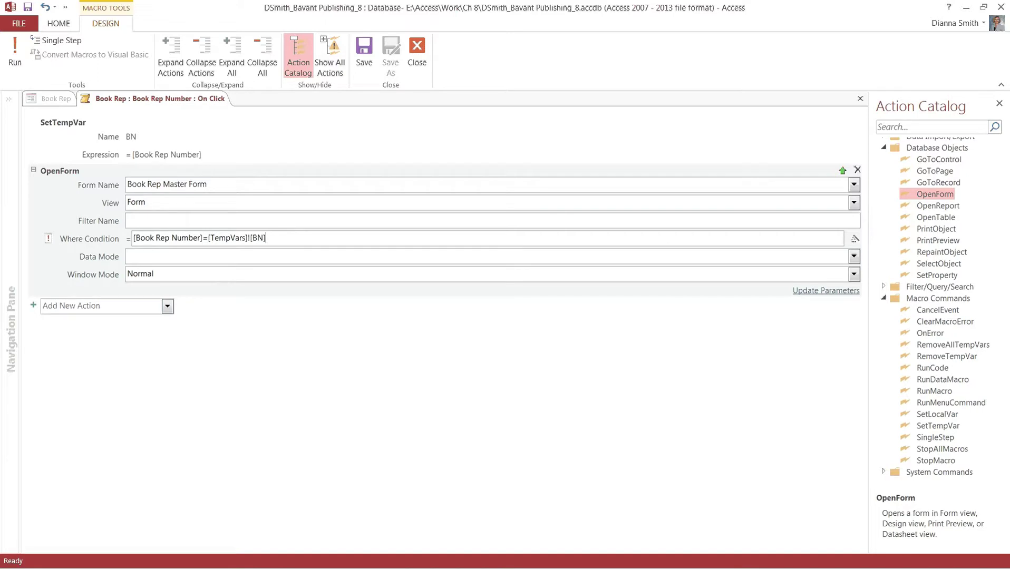
Step: Set the OpenForm action's data mode to Read Only and its window mode to Dialog
left_click(268, 256)
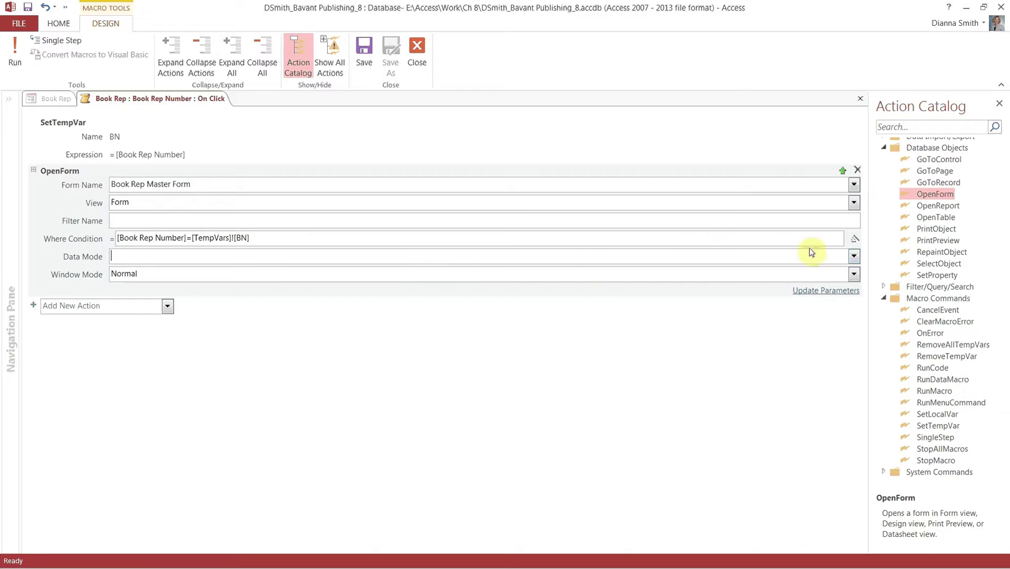
left_click(854, 257)
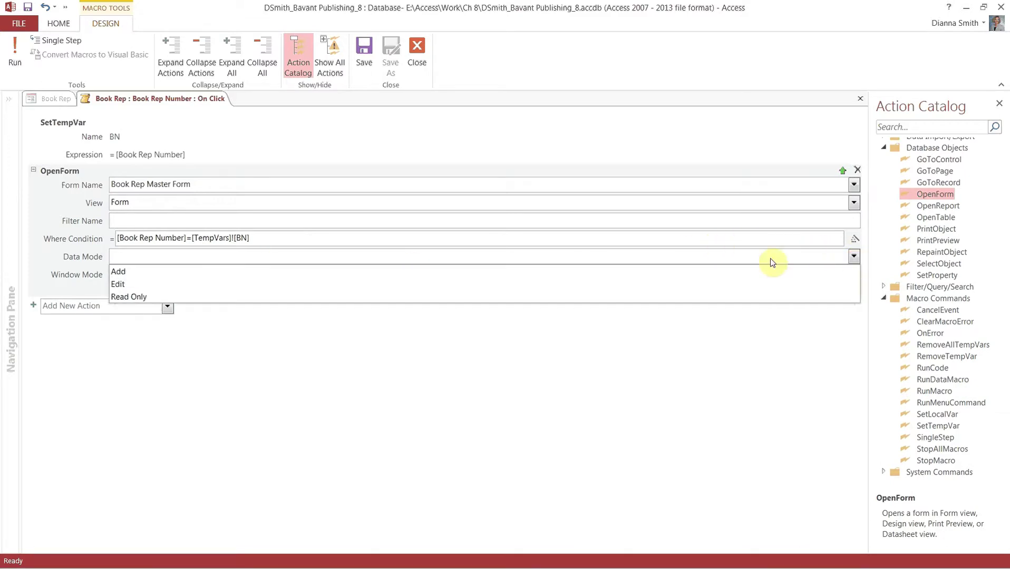
left_click(219, 285)
left_click(205, 294)
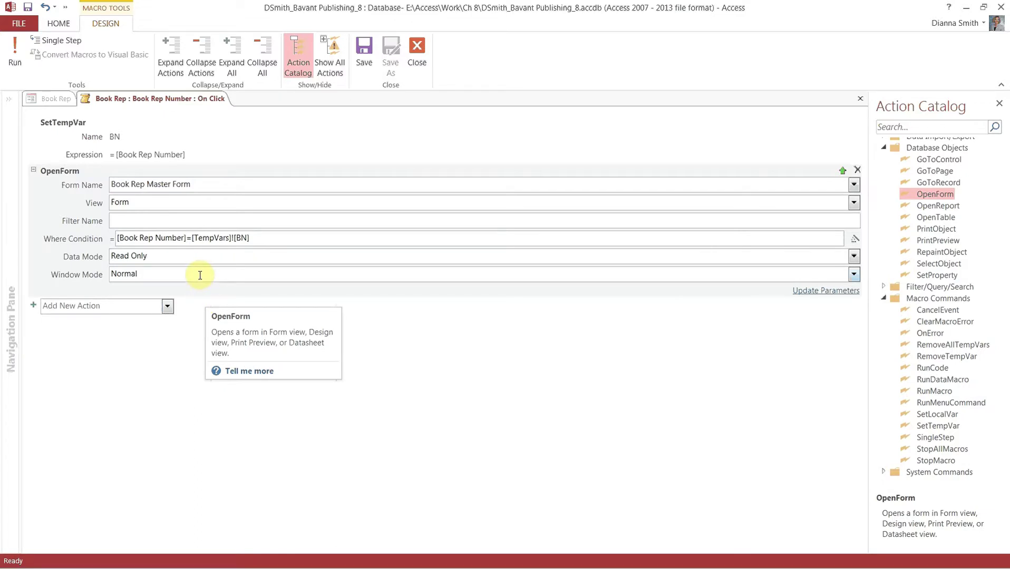
left_click(199, 275)
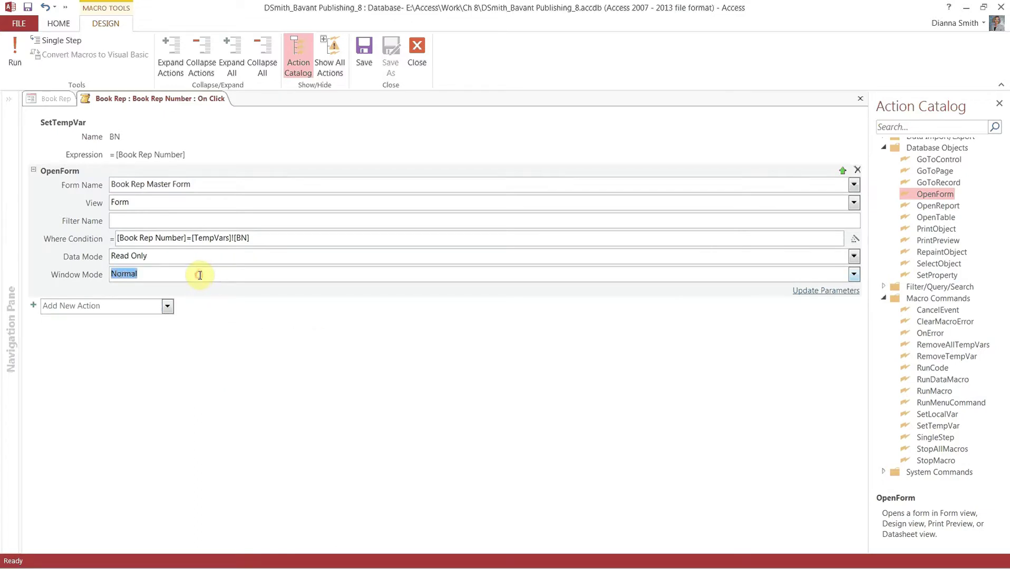
left_click(854, 274)
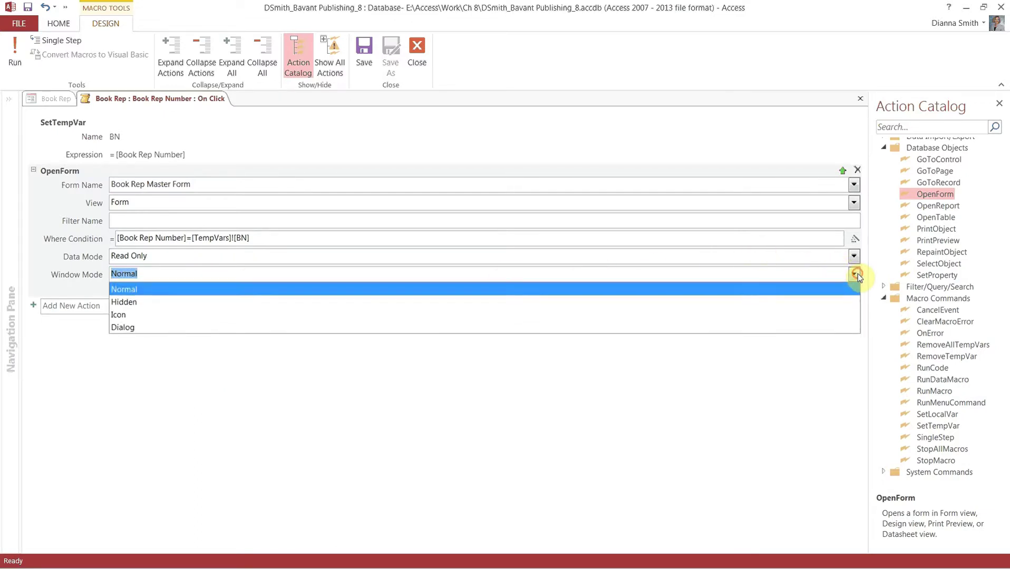
left_click(174, 329)
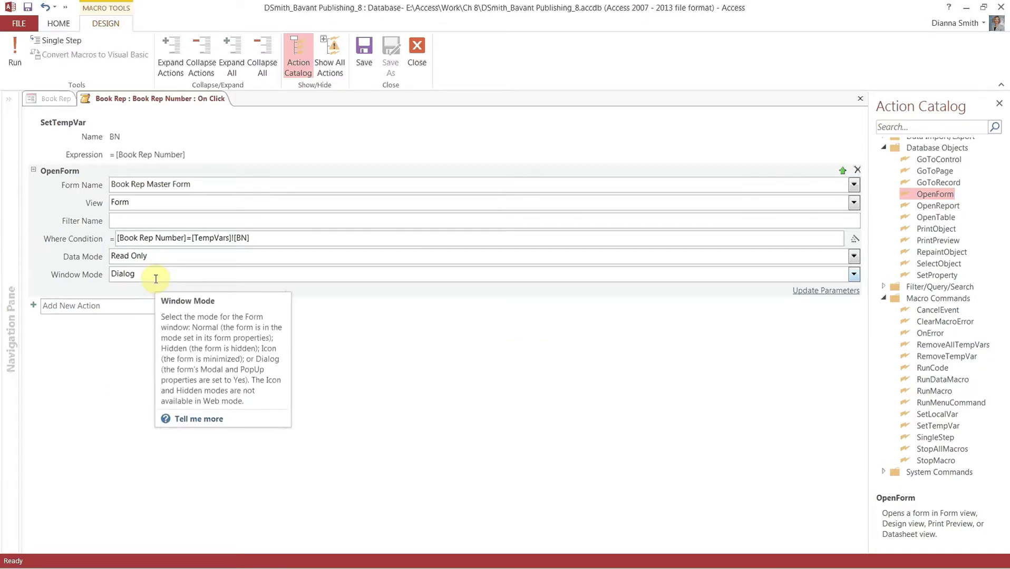
Step: Save and close the Book Rep Number macro, close the property sheet, and save and close the Book Rep form
left_click(29, 7)
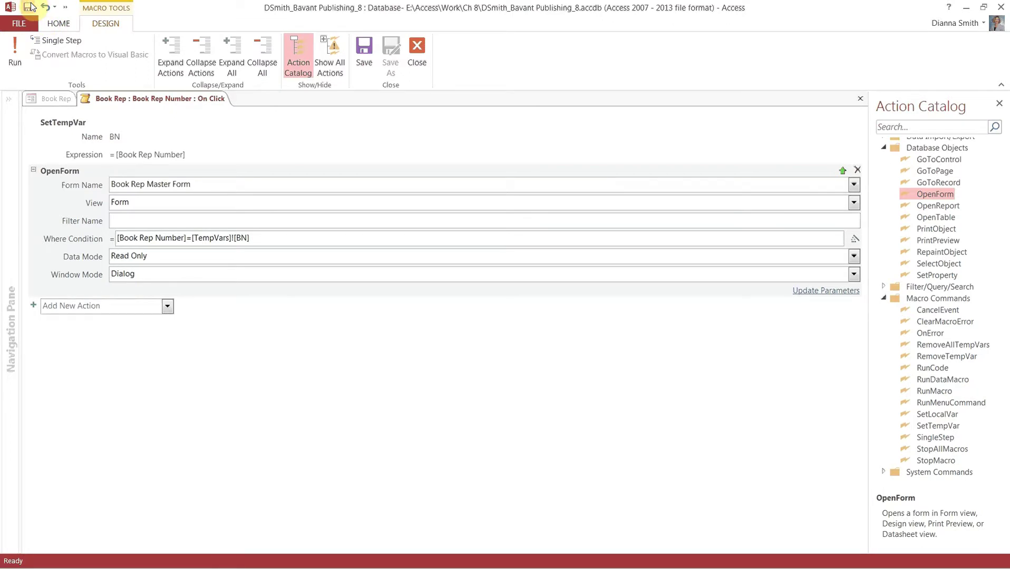
left_click(862, 102)
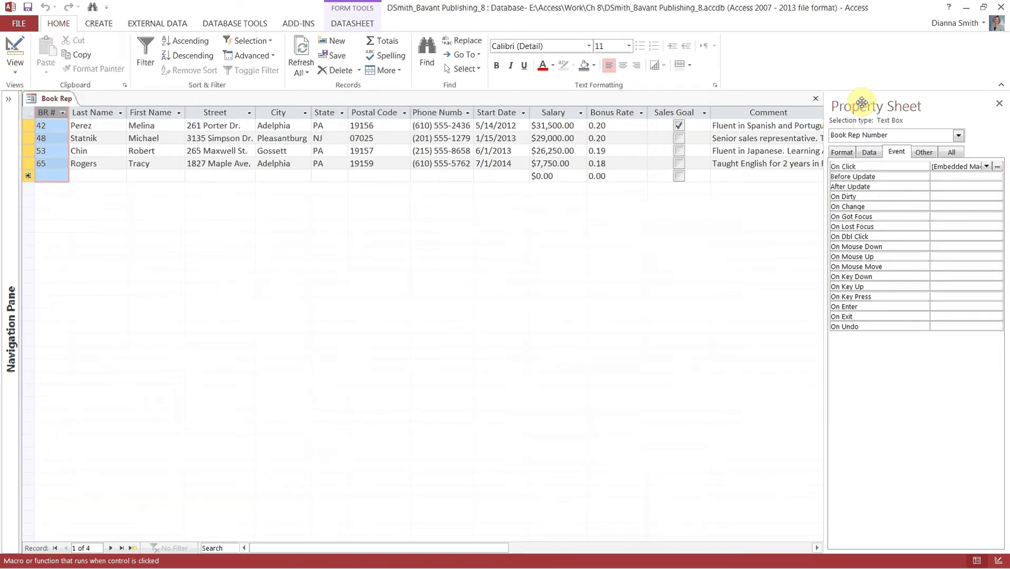
left_click(999, 108)
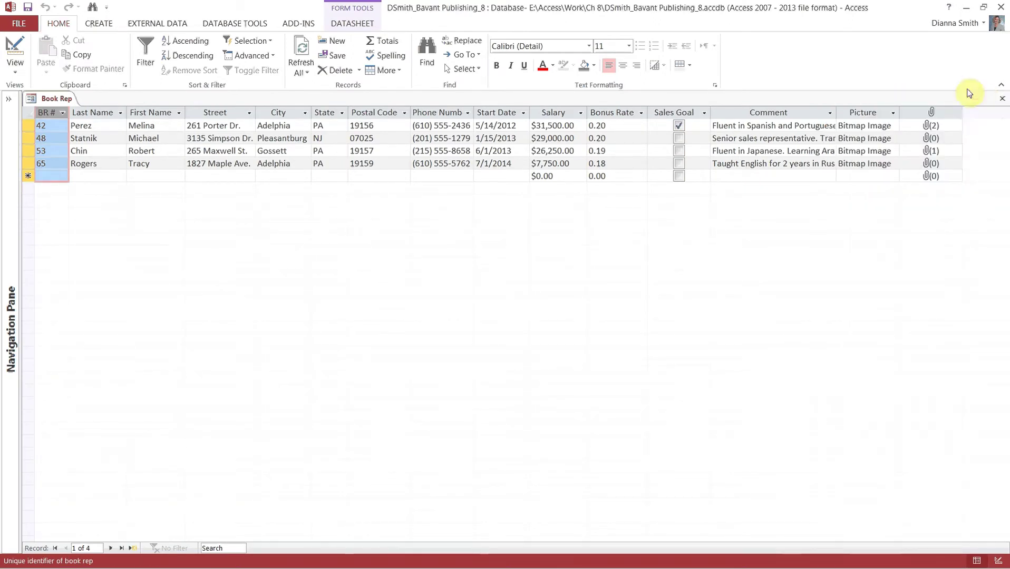
left_click(26, 9)
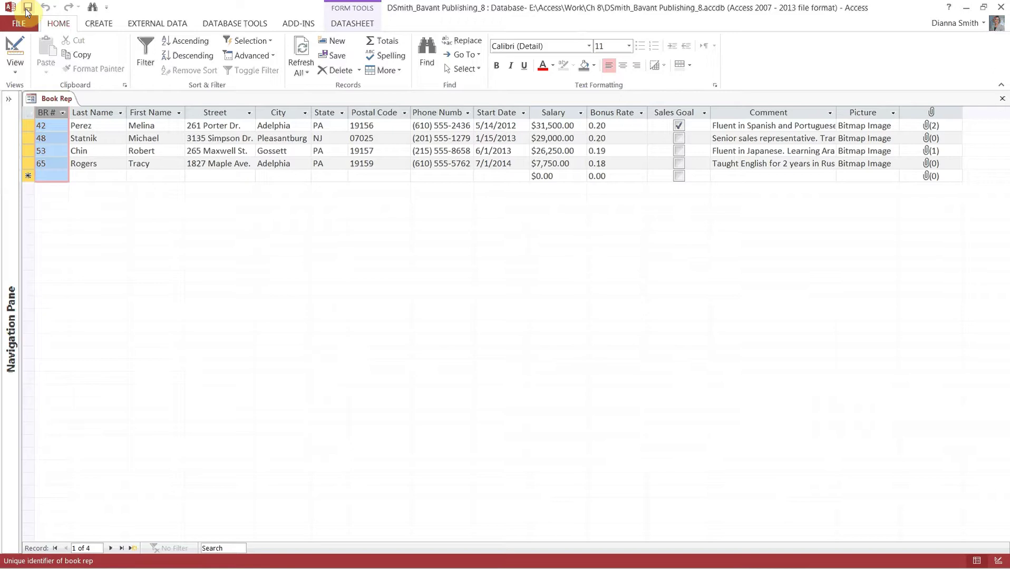
left_click(1002, 102)
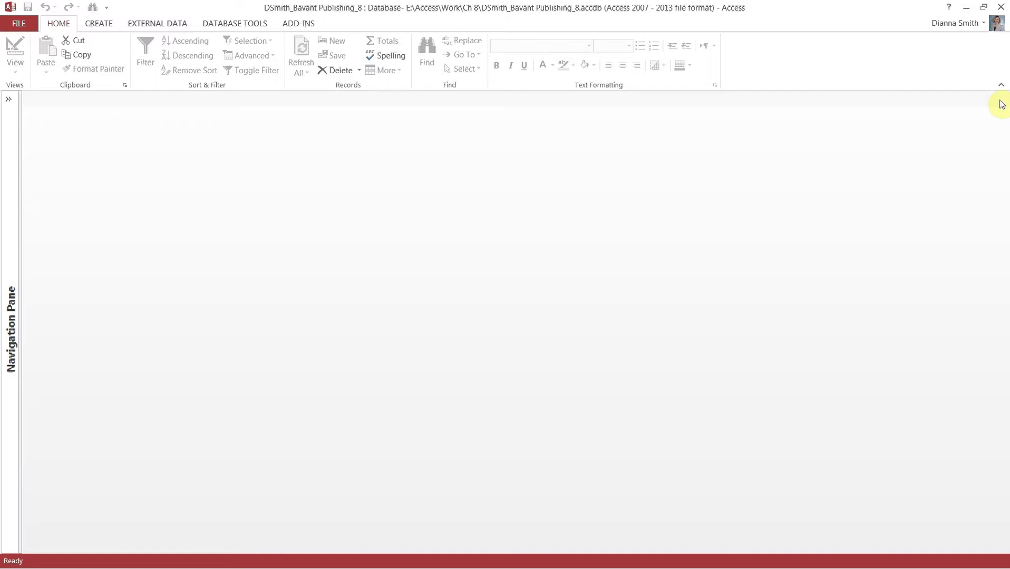
Step: Create a new navigation form with the Horizontal Tabs layout
left_click(10, 98)
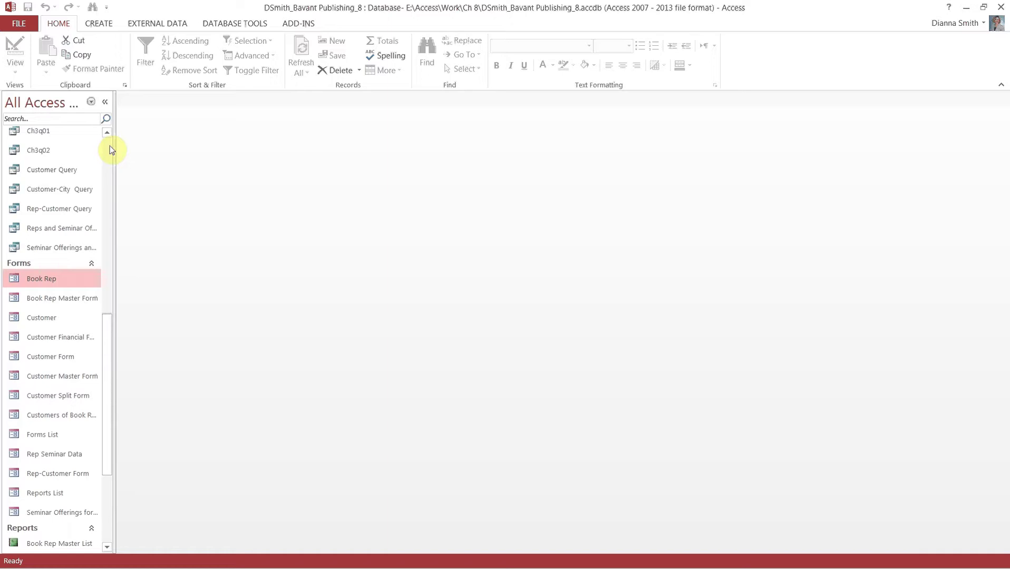
left_click(95, 26)
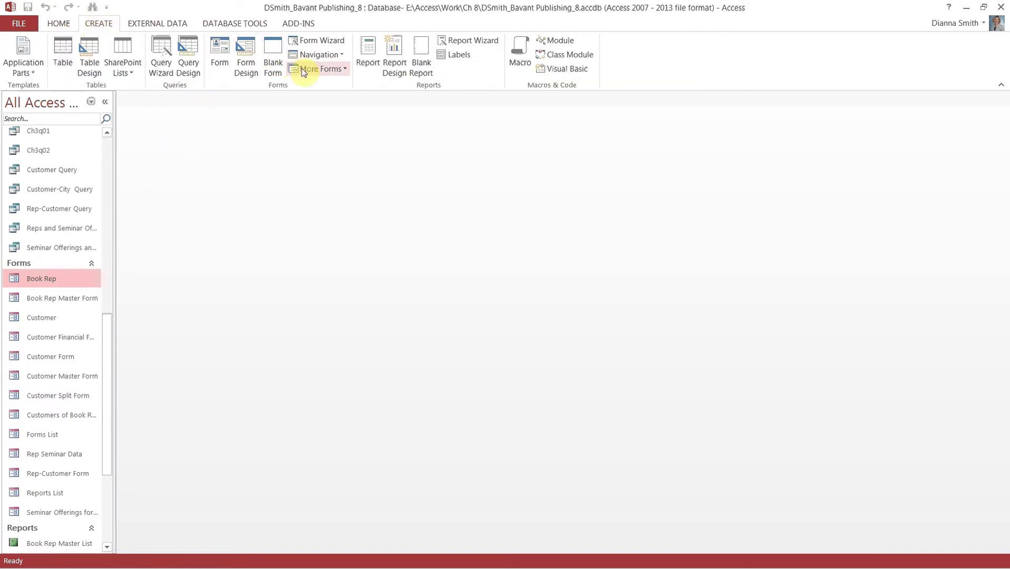
left_click(330, 55)
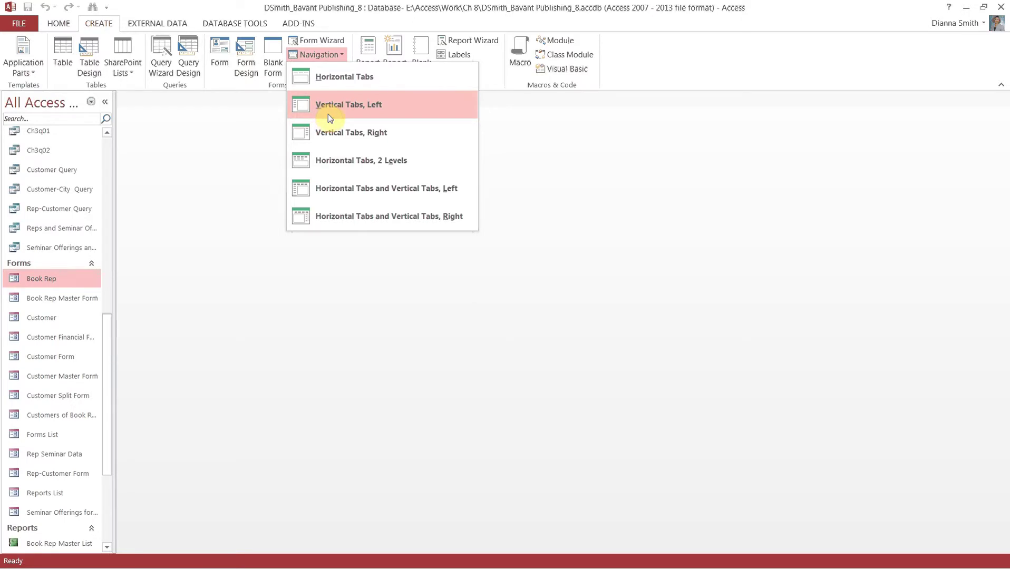
left_click(328, 77)
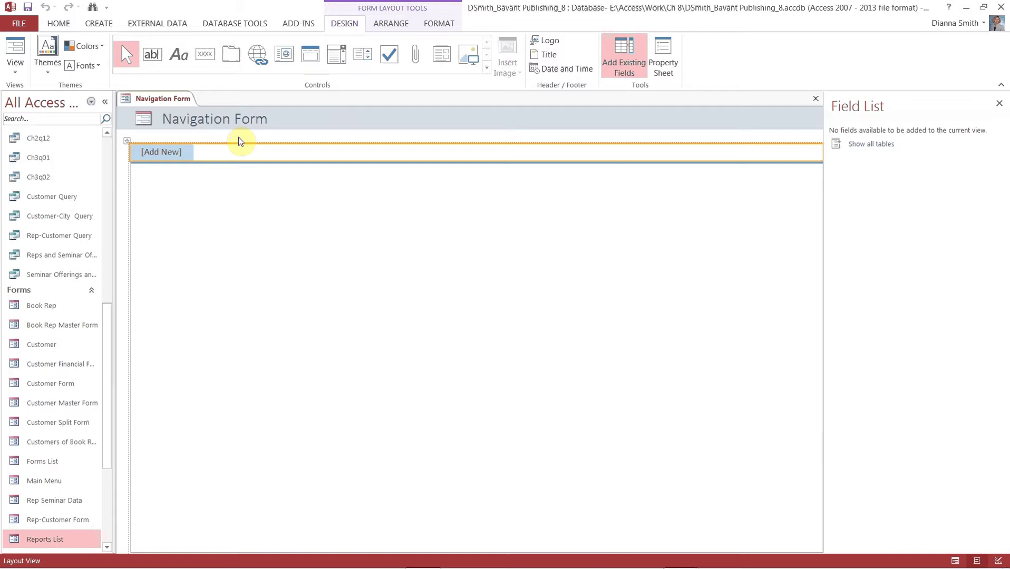
Step: Save the navigation form as Main Menu, replacing the existing form of that name
left_click(29, 8)
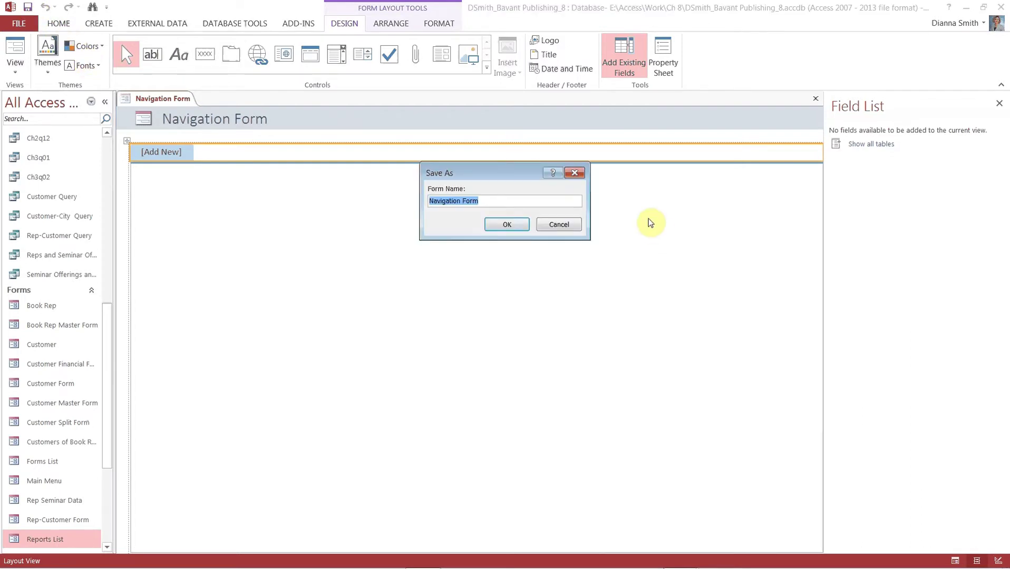
type("Main ")
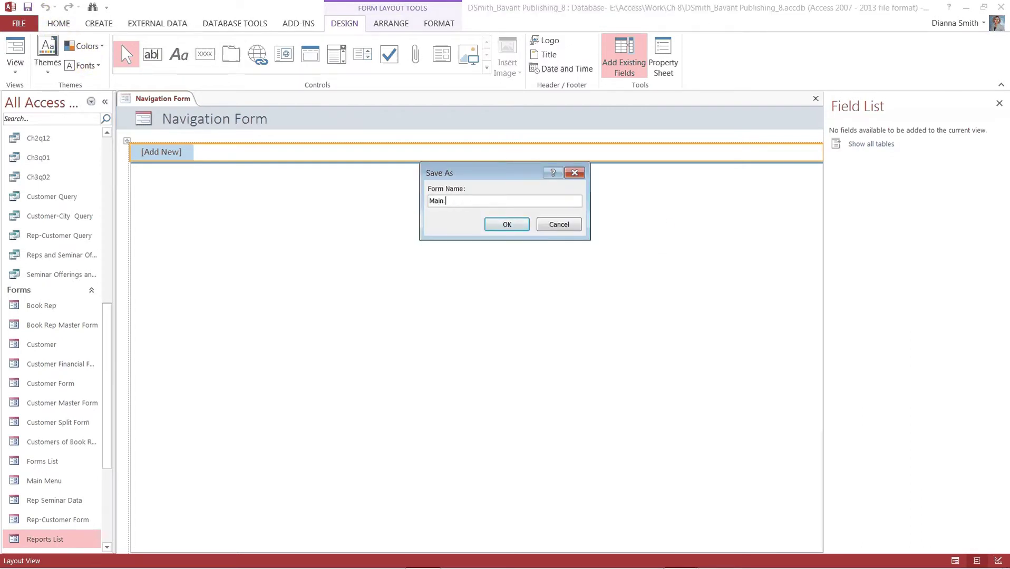
type("Nenu")
left_click(519, 227)
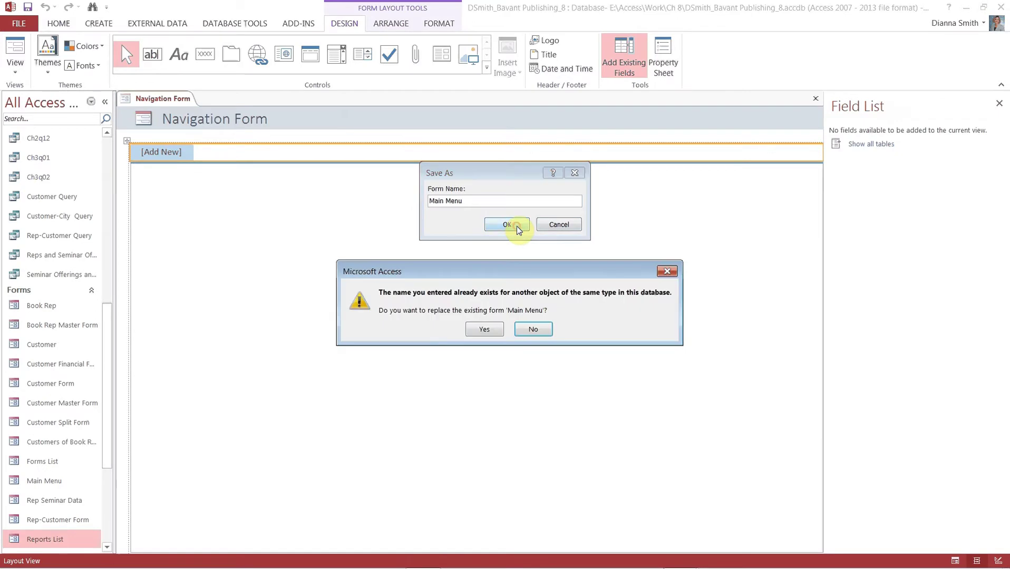
left_click(496, 332)
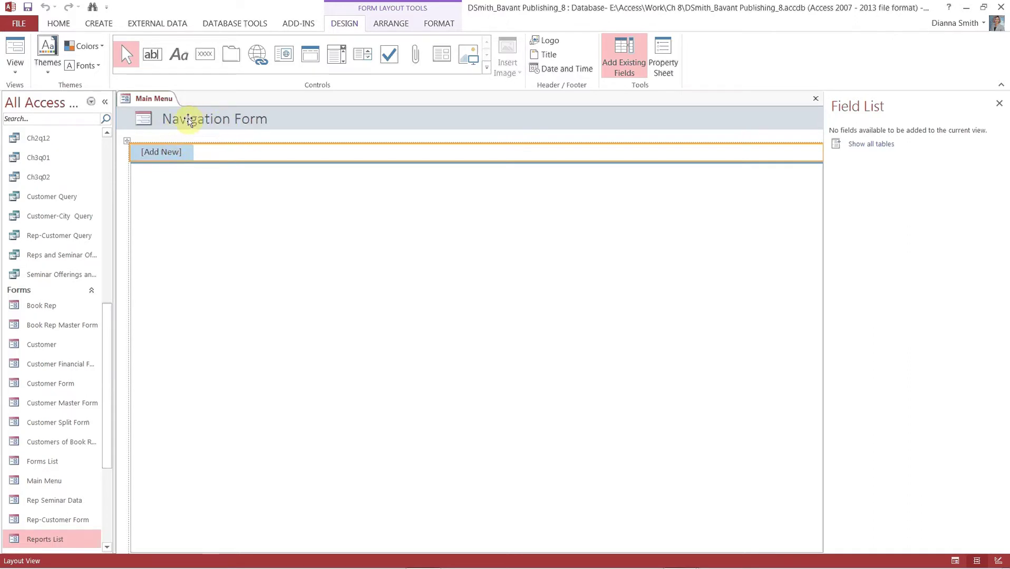
Step: Change the navigation form's header title to Bavant Publishing and save the form
left_click(214, 120)
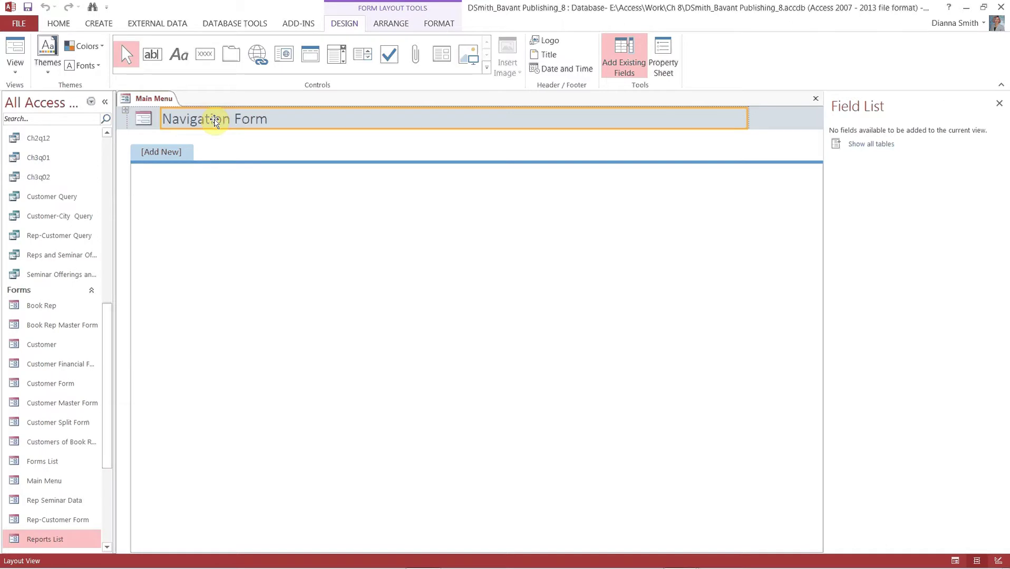
left_click(215, 121)
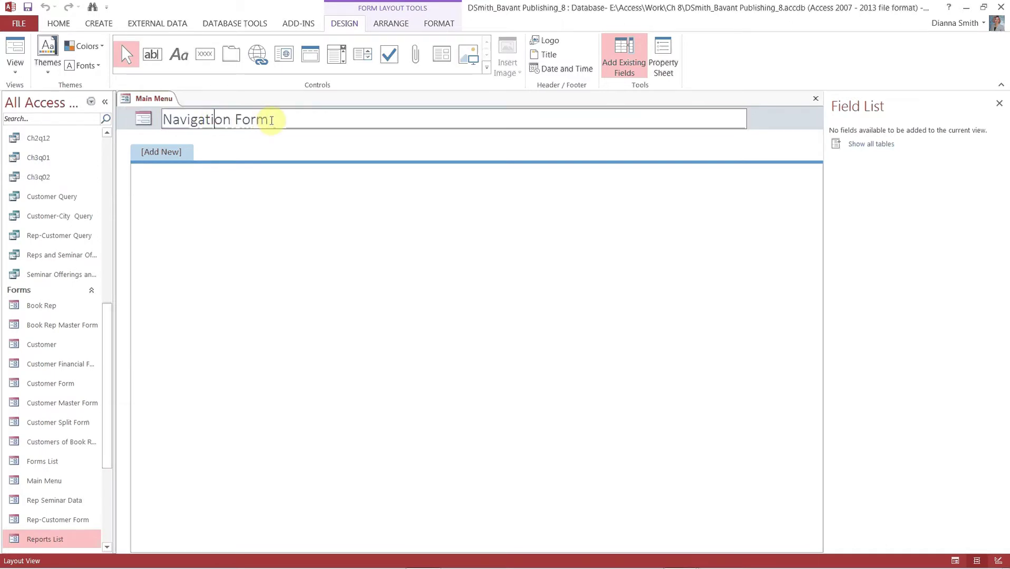
left_click_drag(266, 120, 155, 121)
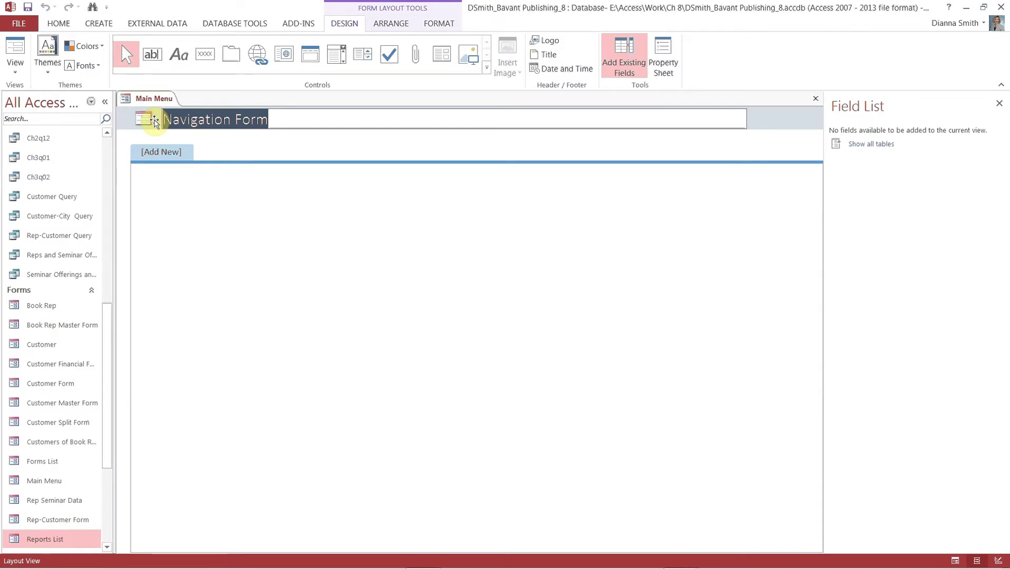
type("Bavant pub")
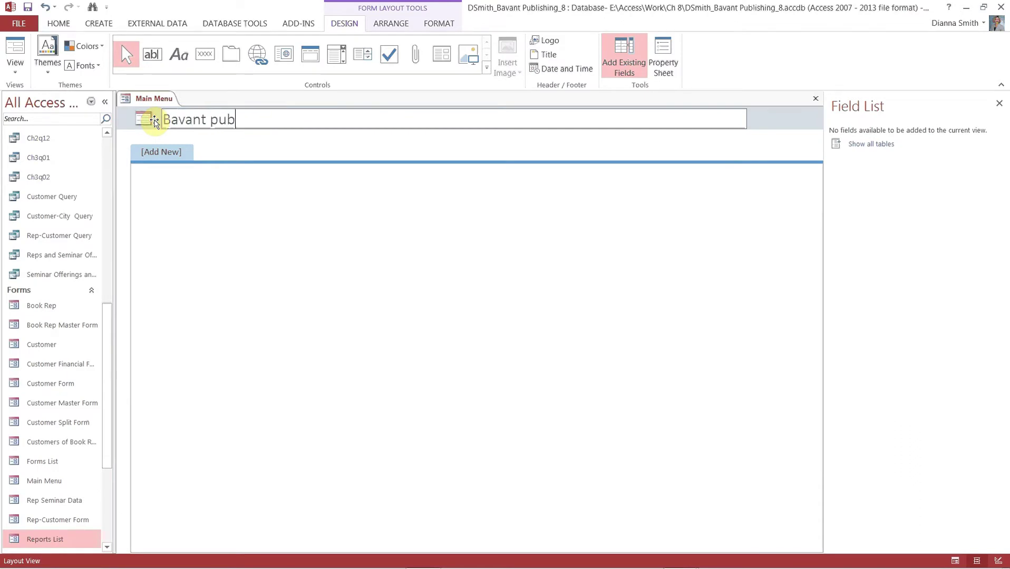
key("BackSpace")
key("BackSpace")
key("BackSpace")
type("Pbu")
key("BackSpace")
key("BackSpace")
type("ublishin")
key("BackSpace")
key("BackSpace")
type("hing")
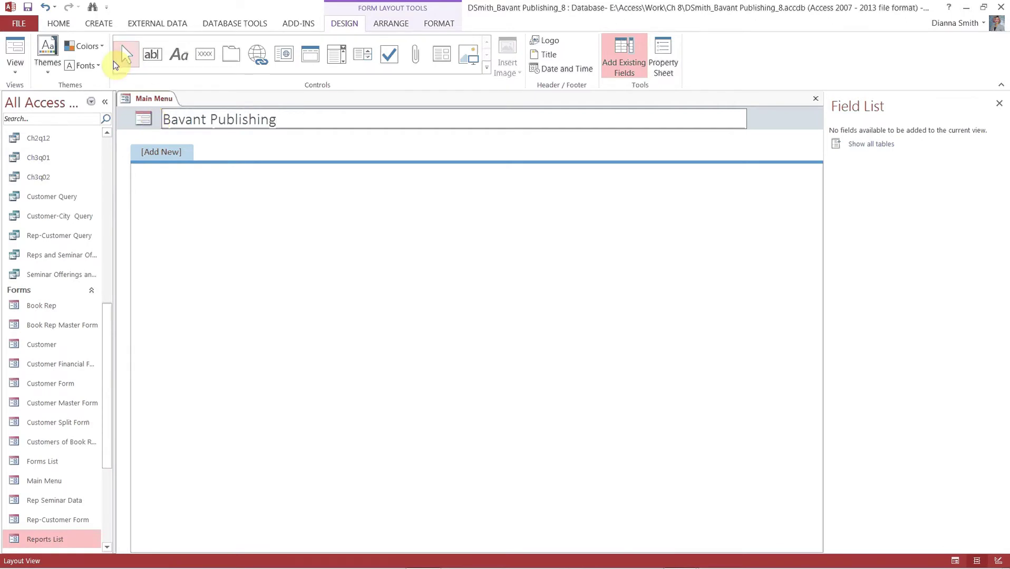
left_click(29, 8)
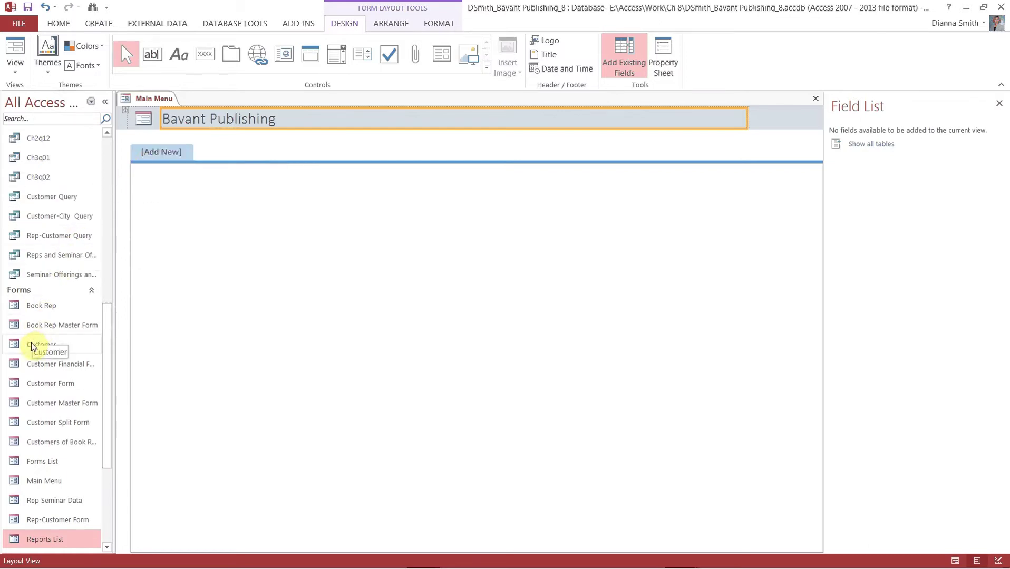
Step: Add the Customer, Book Rep, Forms List and Reports List forms as navigation tabs in that order, and save the form
left_click_drag(31, 346, 129, 155)
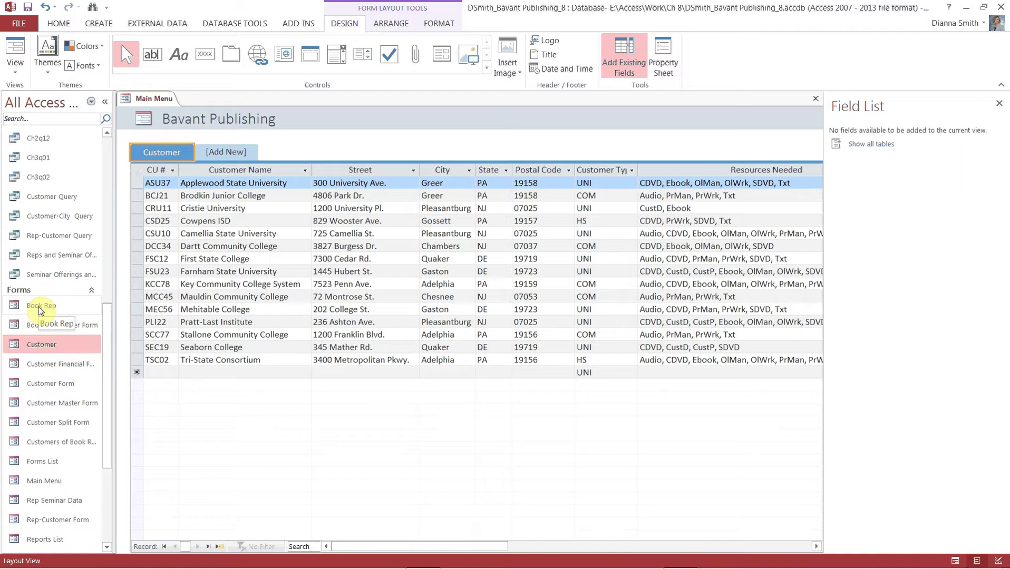
left_click_drag(40, 310, 200, 157)
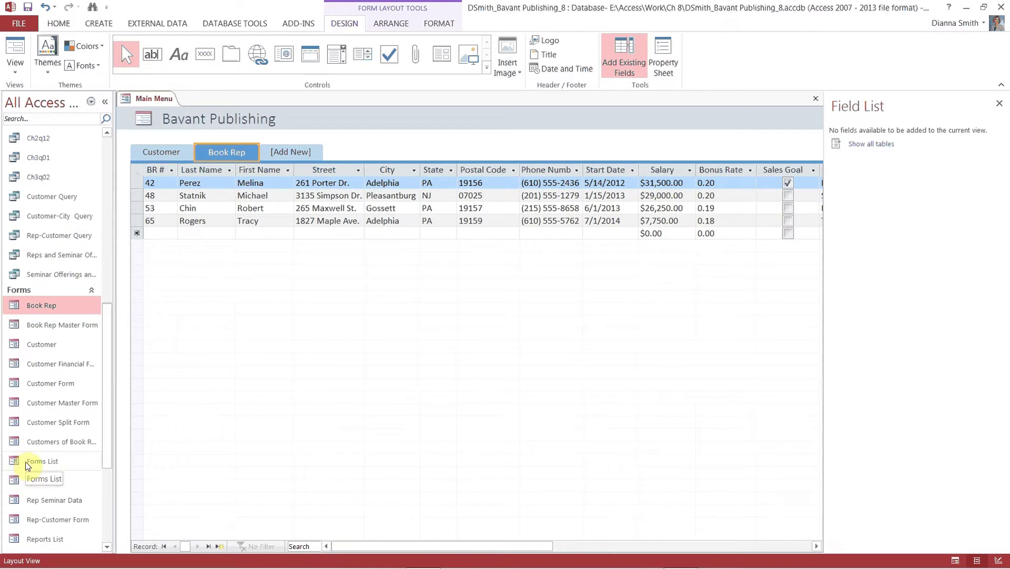
left_click_drag(25, 466, 258, 157)
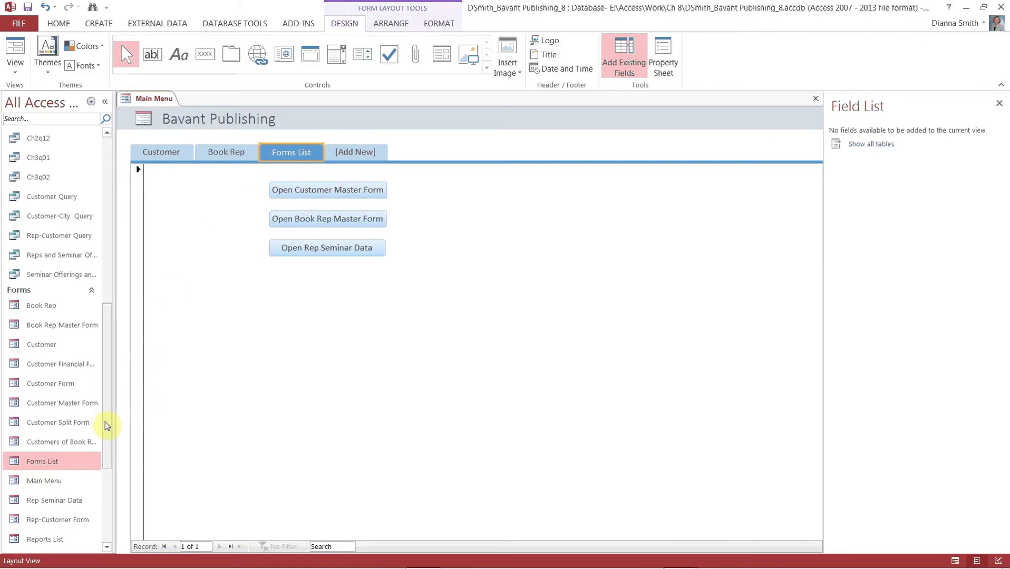
left_click_drag(107, 426, 328, 157)
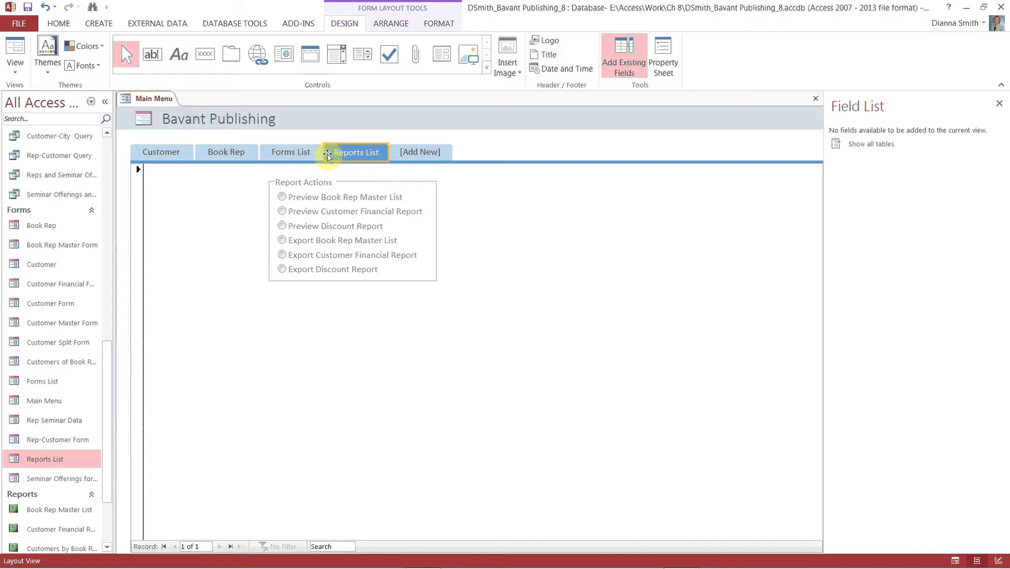
left_click(30, 9)
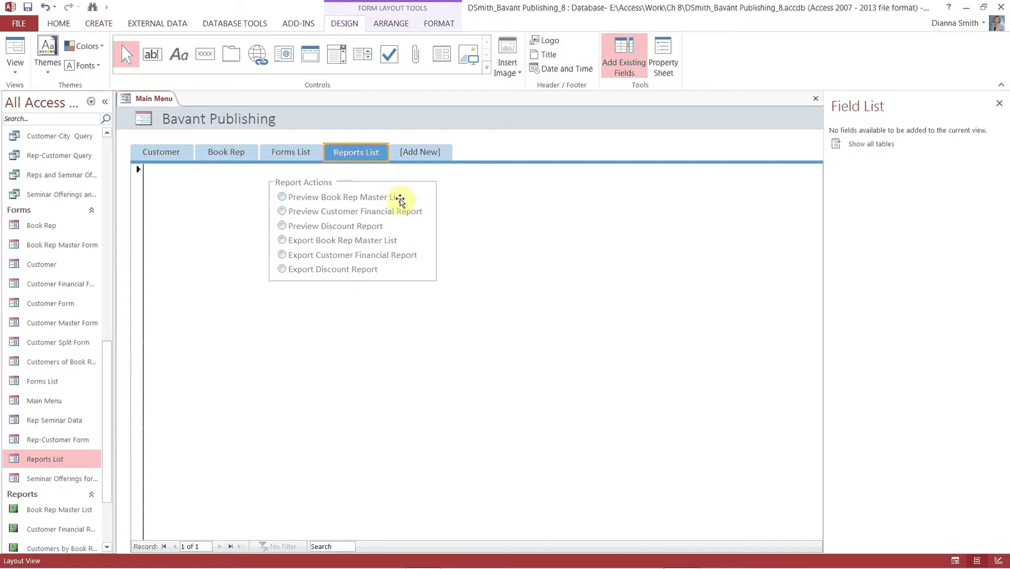
Step: Rename the Forms List tab as Forms
left_click(299, 151)
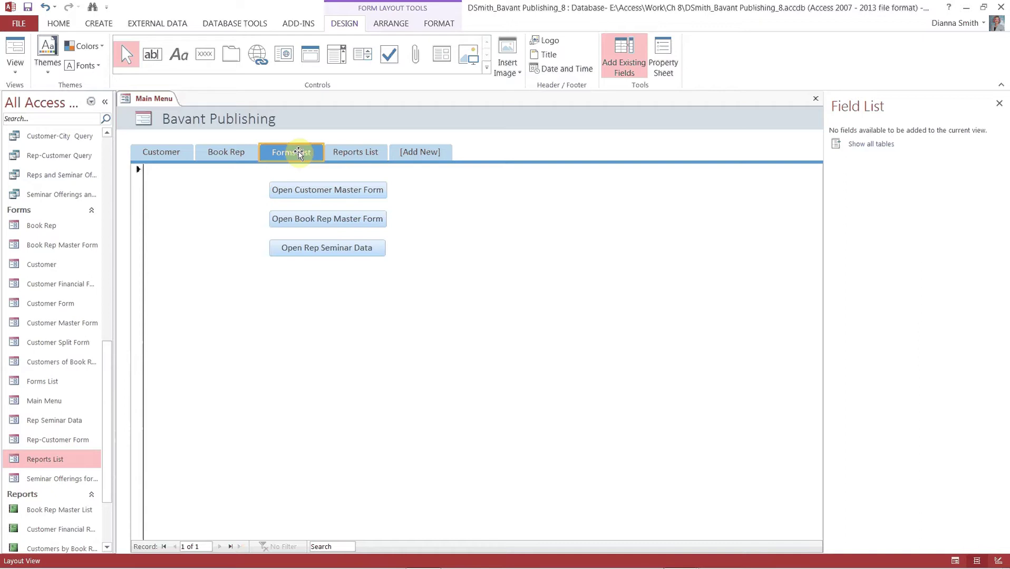
left_click(298, 153)
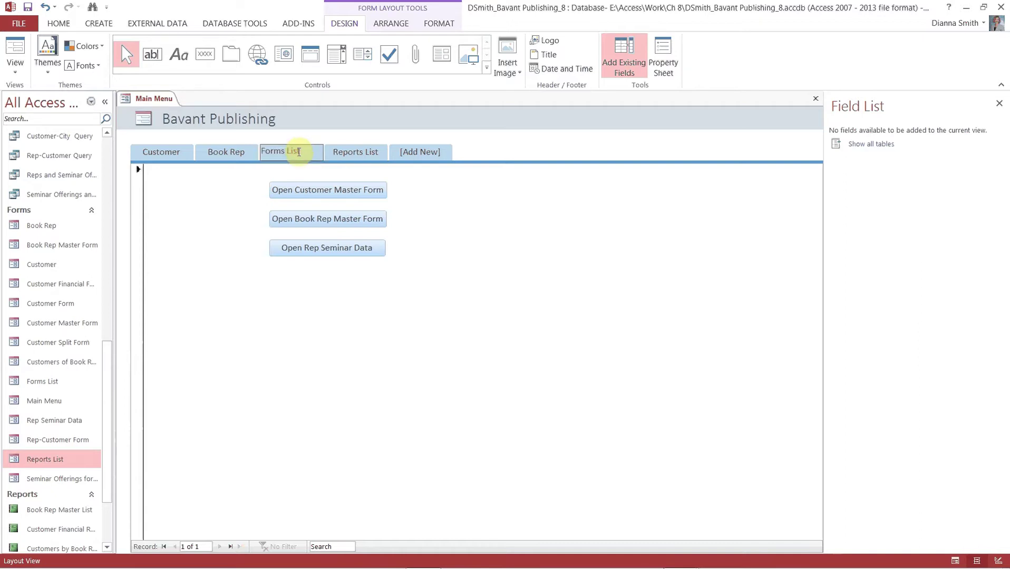
double_click(295, 152)
key("BackSpace")
left_click(430, 196)
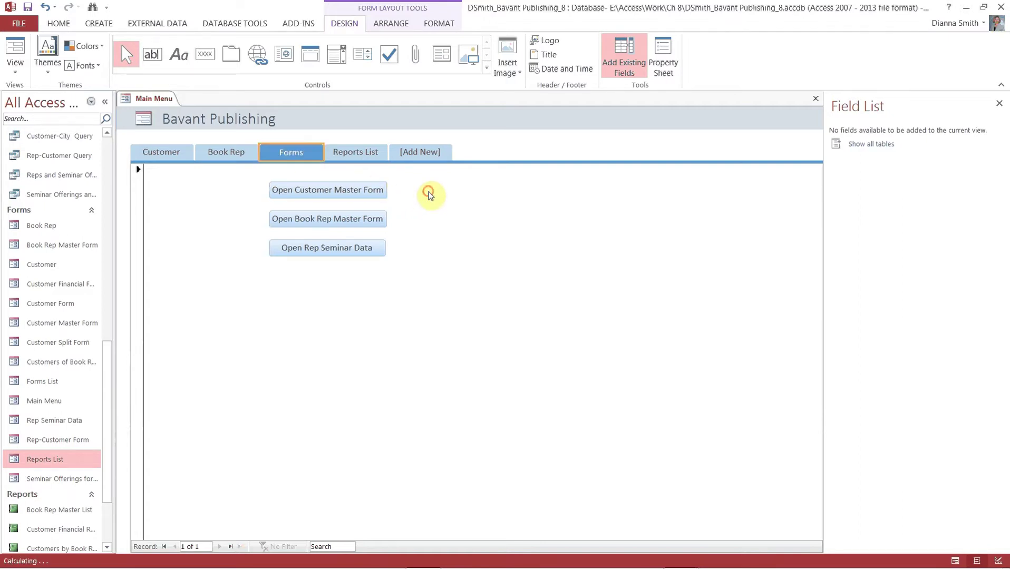
Step: Rename the Reports List tab as Reports
left_click(363, 153)
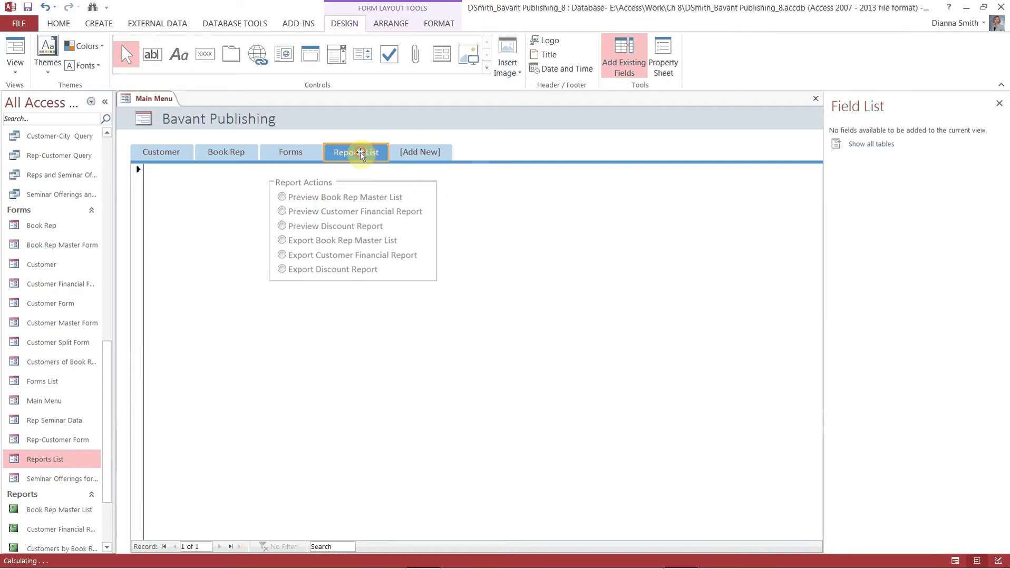
left_click(371, 155)
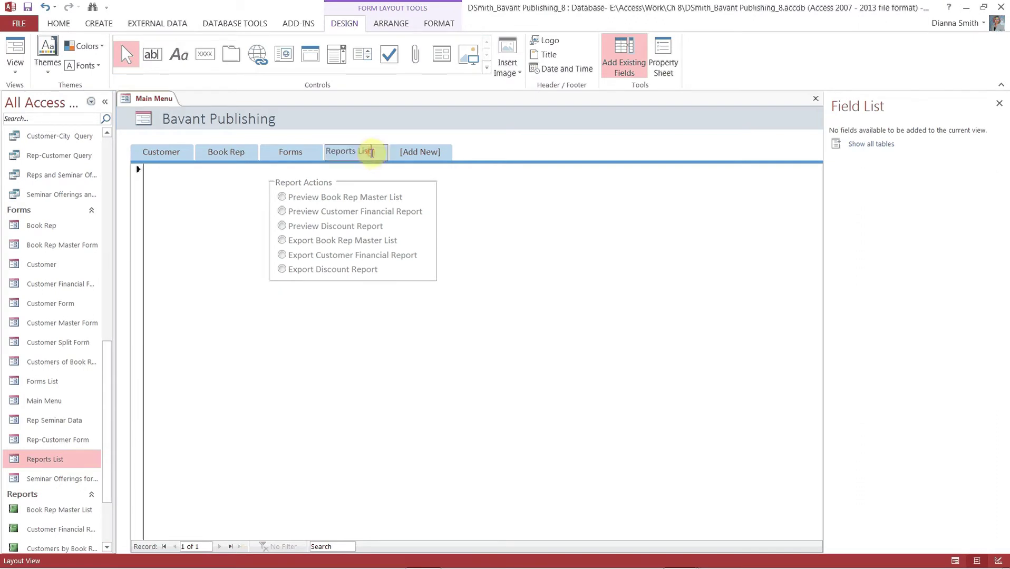
double_click(368, 153)
key("BackSpace")
key("BackSpace")
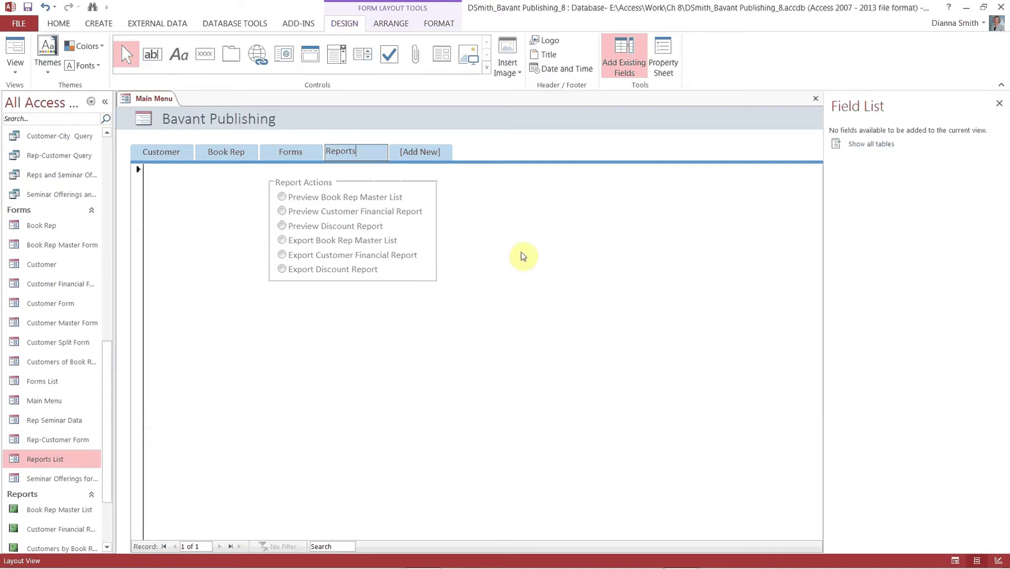
left_click(523, 256)
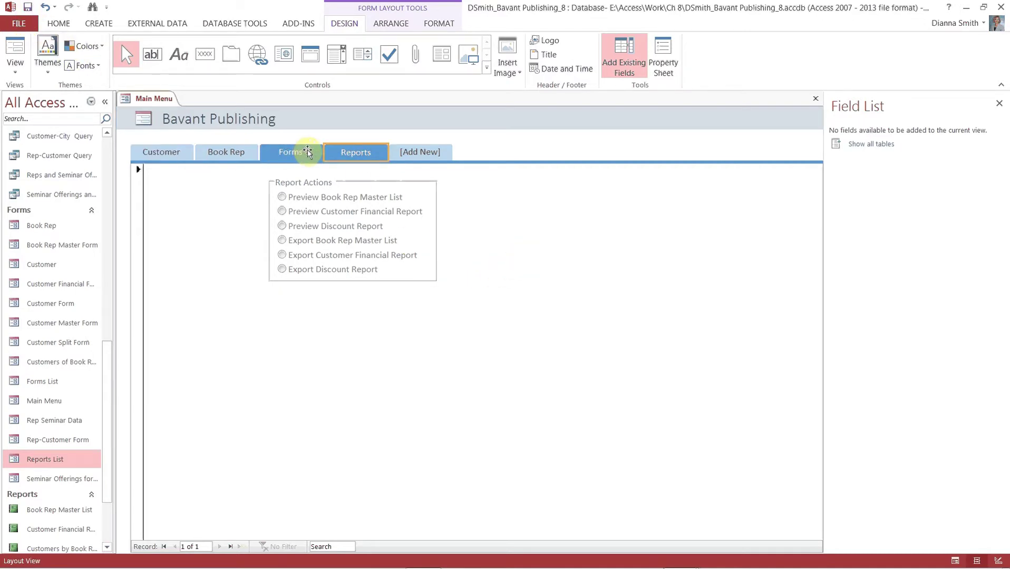
Step: Check the content of the Customer, Book Rep, Forms and Reports tabs, and save and close the Main Menu form
left_click(185, 153)
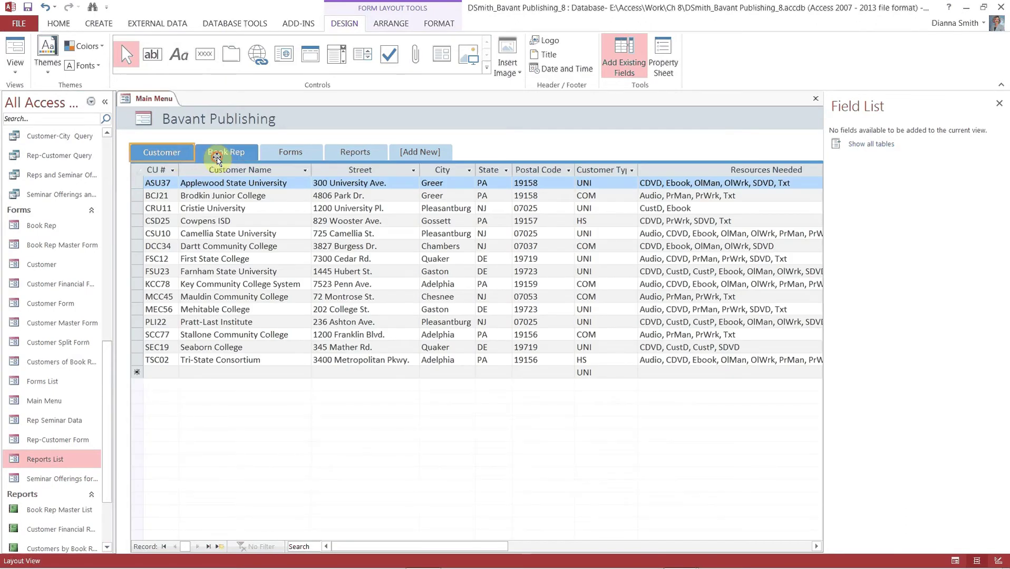
left_click(217, 156)
left_click(286, 156)
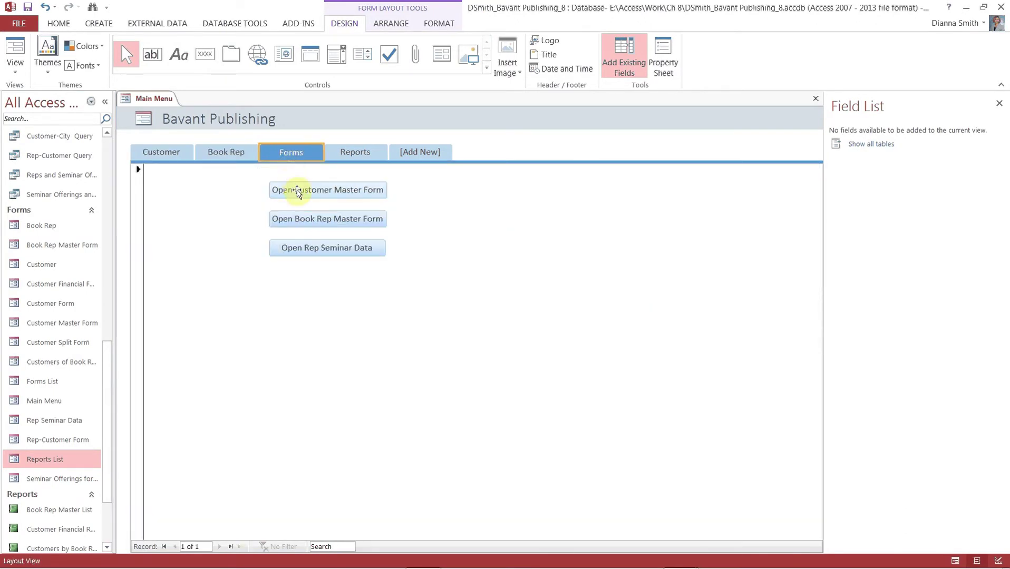
left_click(353, 157)
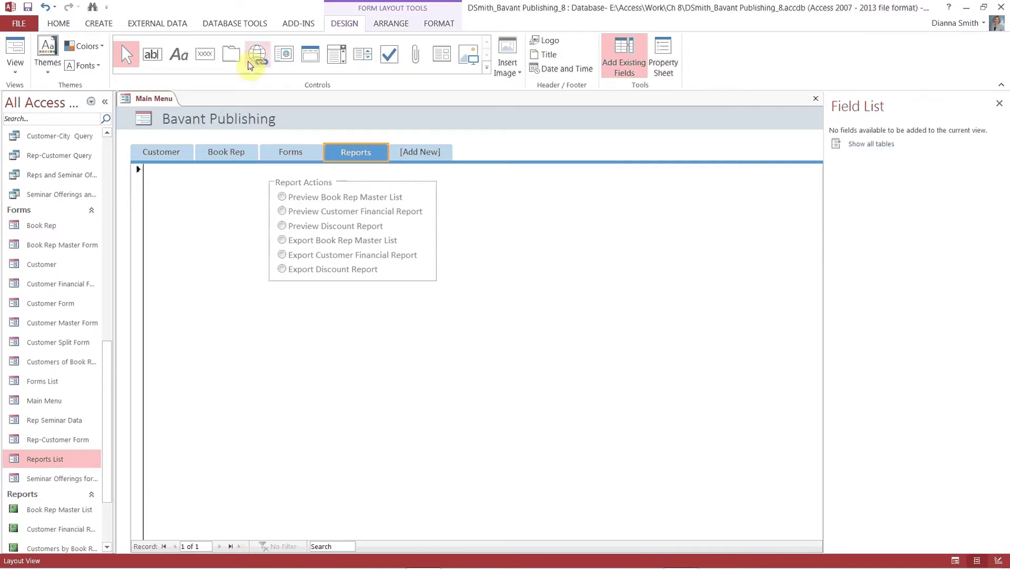
left_click(29, 7)
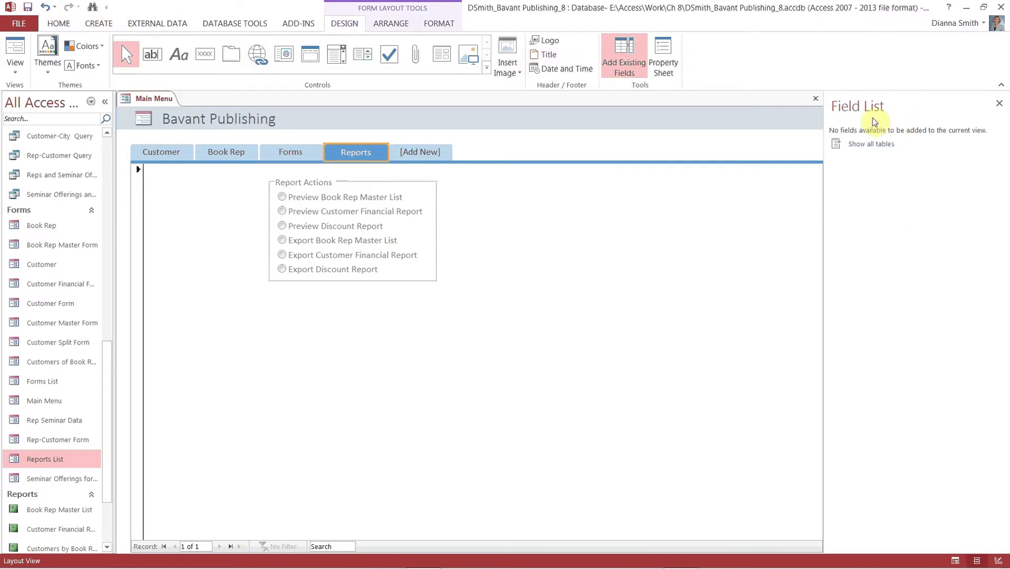
left_click(815, 99)
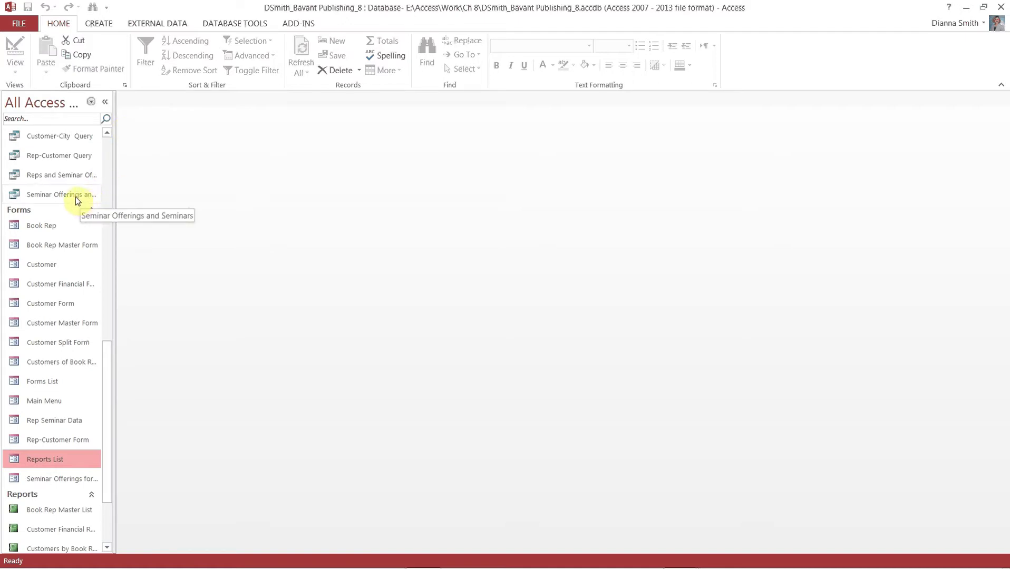
Step: Open the Seminar Offerings table in Datasheet view, close the Field List and collapse the Navigation Pane
left_click_drag(106, 379, 125, 146)
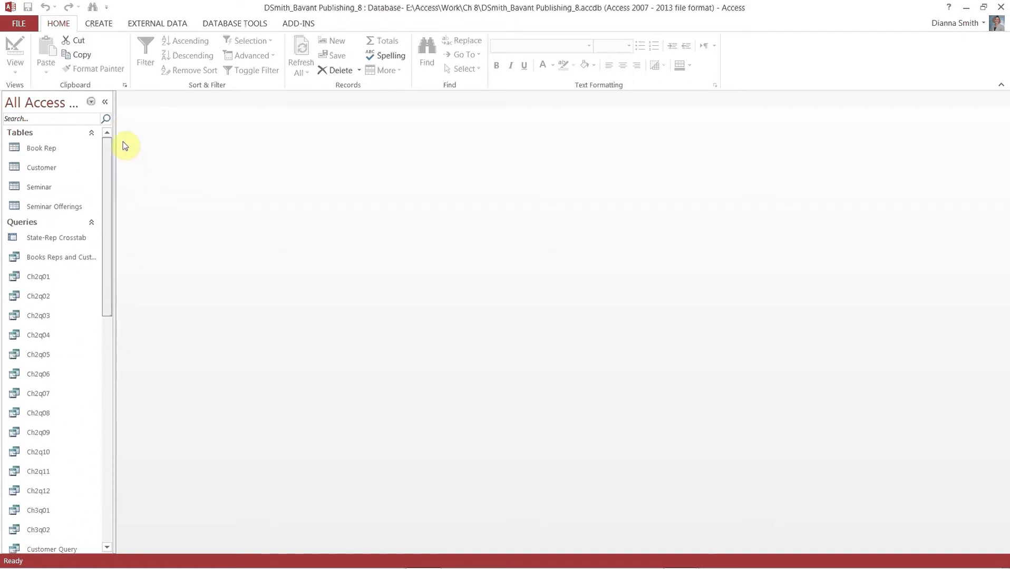
double_click(44, 205)
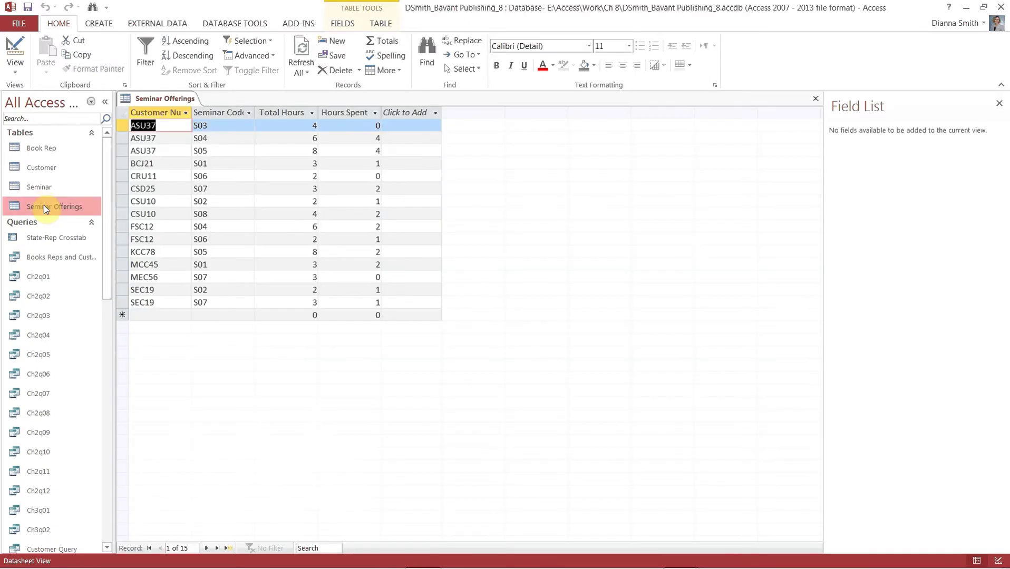
left_click(999, 108)
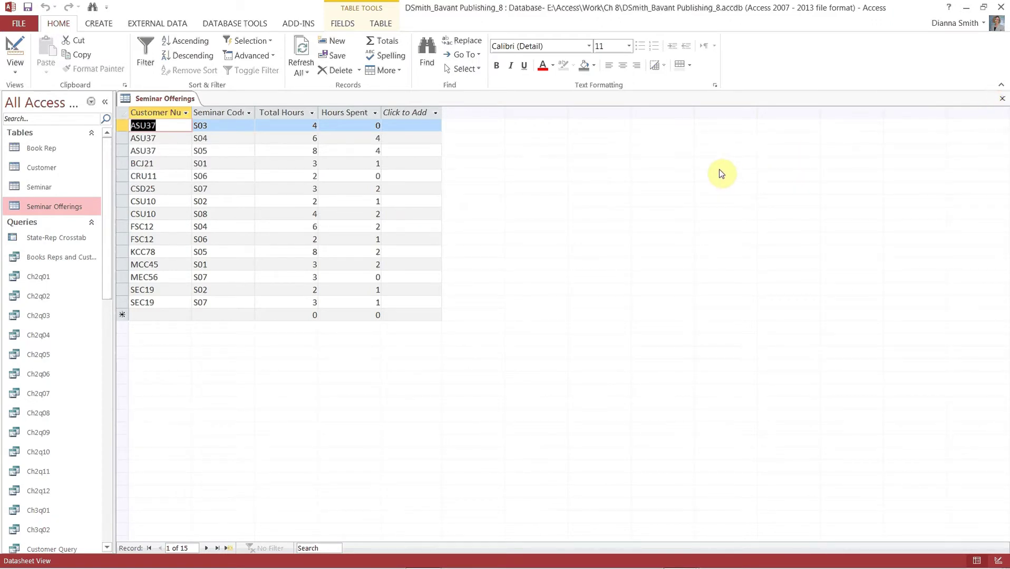
left_click(105, 102)
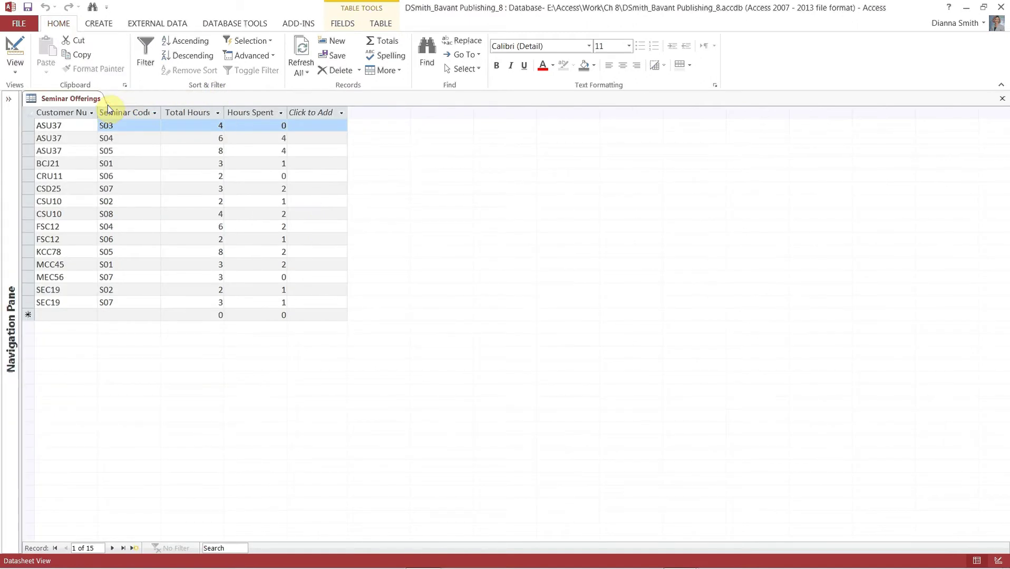
Step: Create a Before Change data macro for the Seminar Offerings table and add an If block to it
left_click(379, 26)
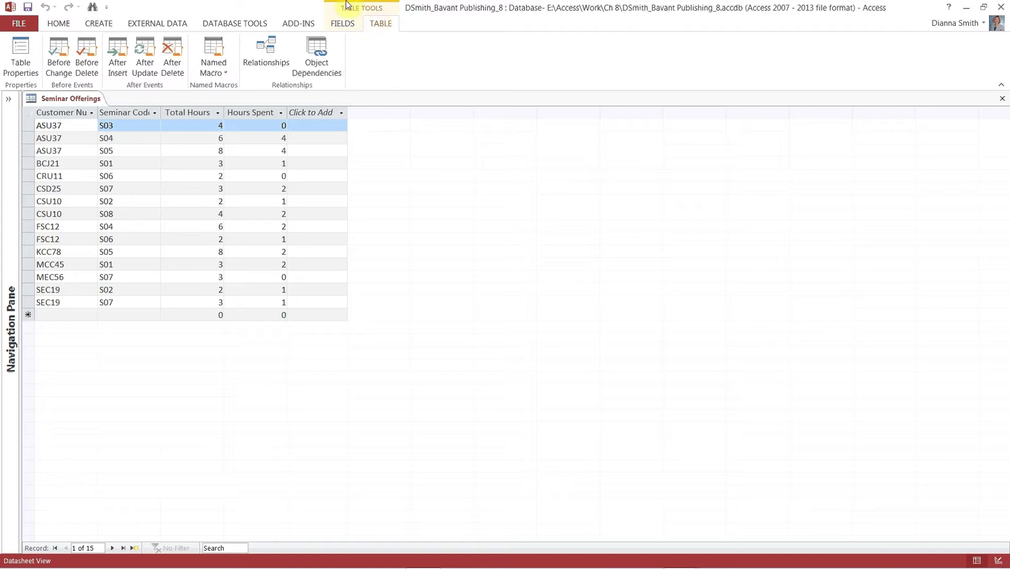
left_click(62, 47)
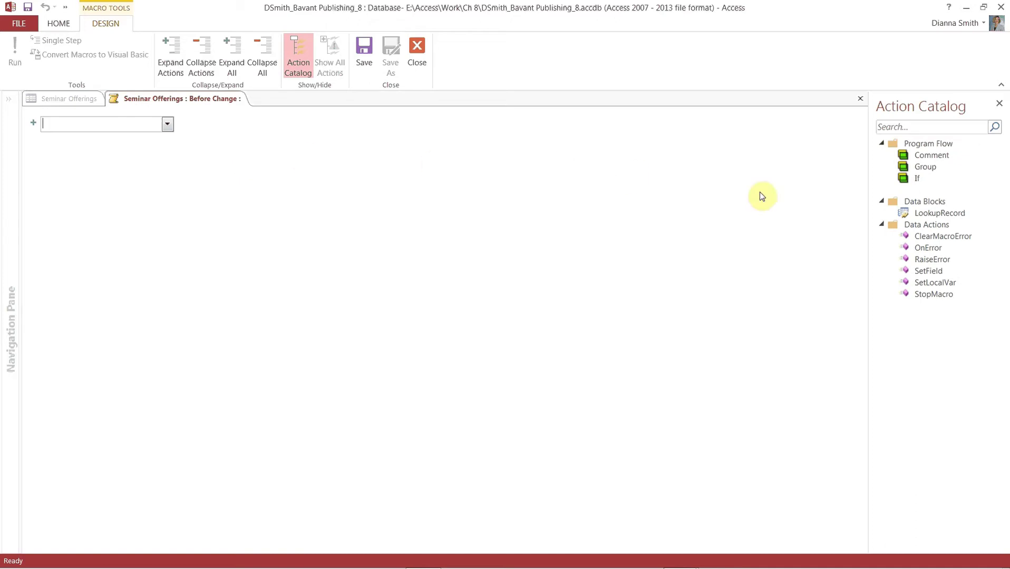
left_click(916, 179)
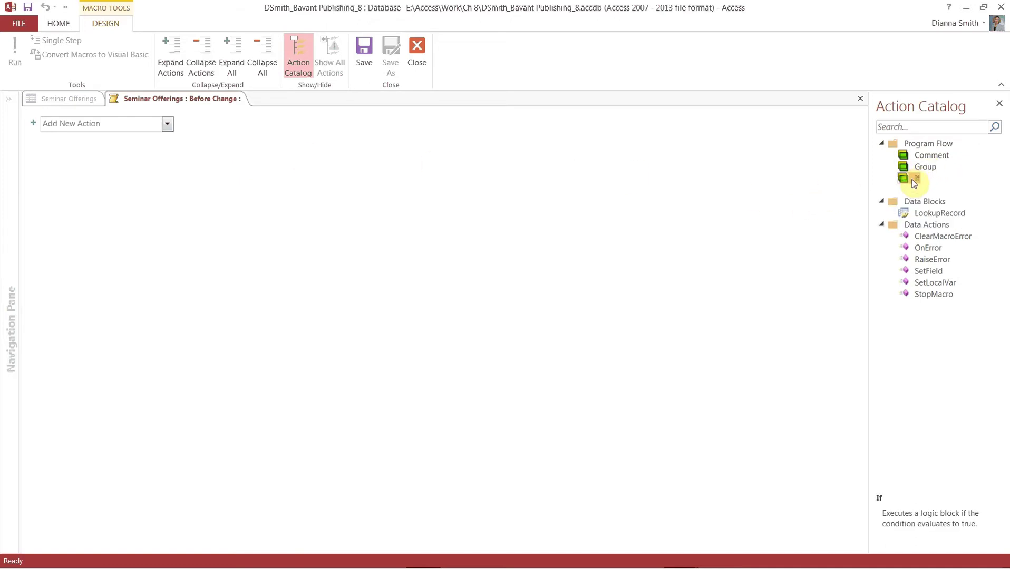
double_click(915, 181)
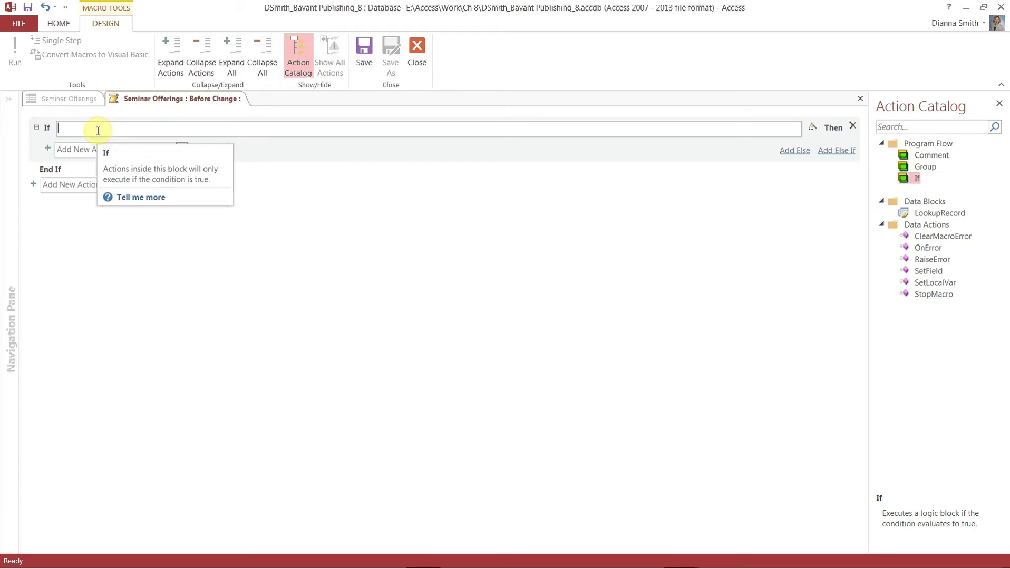
Step: Set the If block's condition to [Hours Spent]-[Total Hours]
type("[")
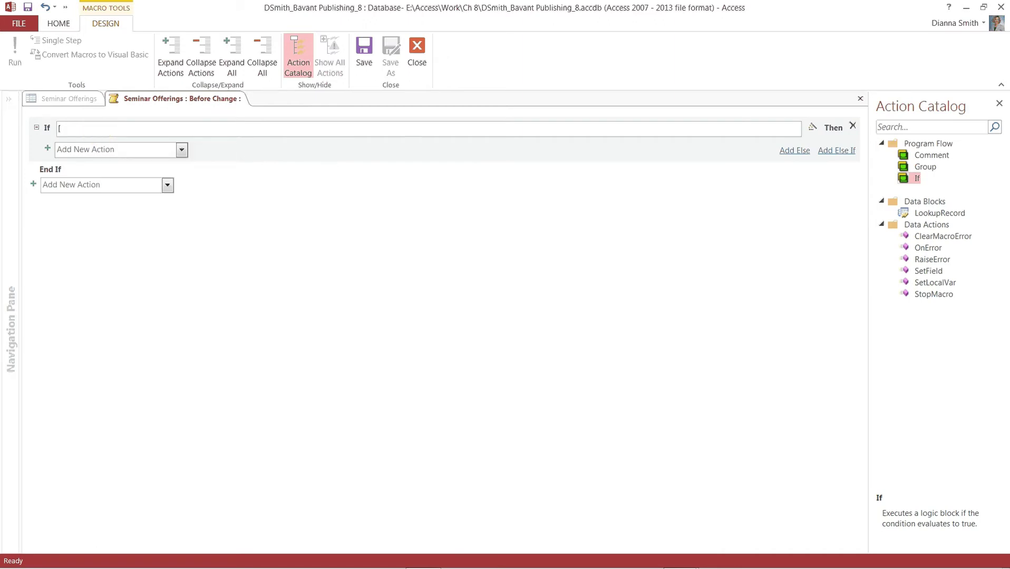
type("Hours")
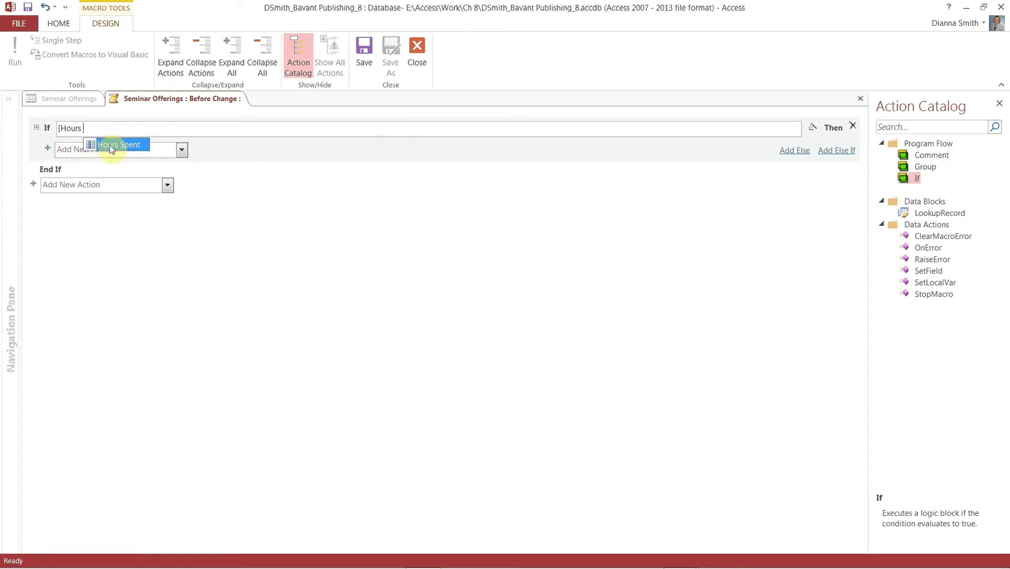
double_click(101, 148)
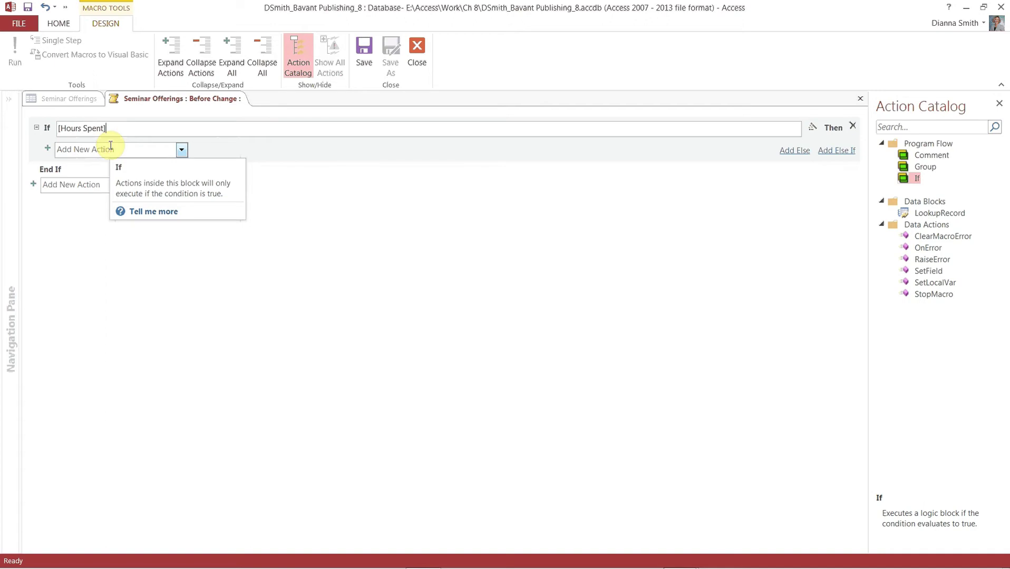
type("-")
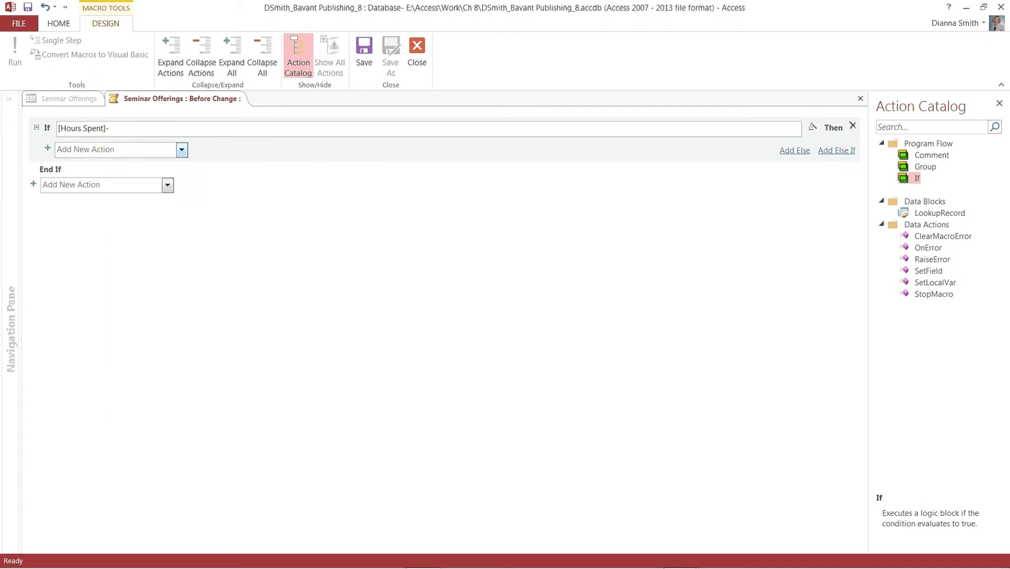
type("[Tot")
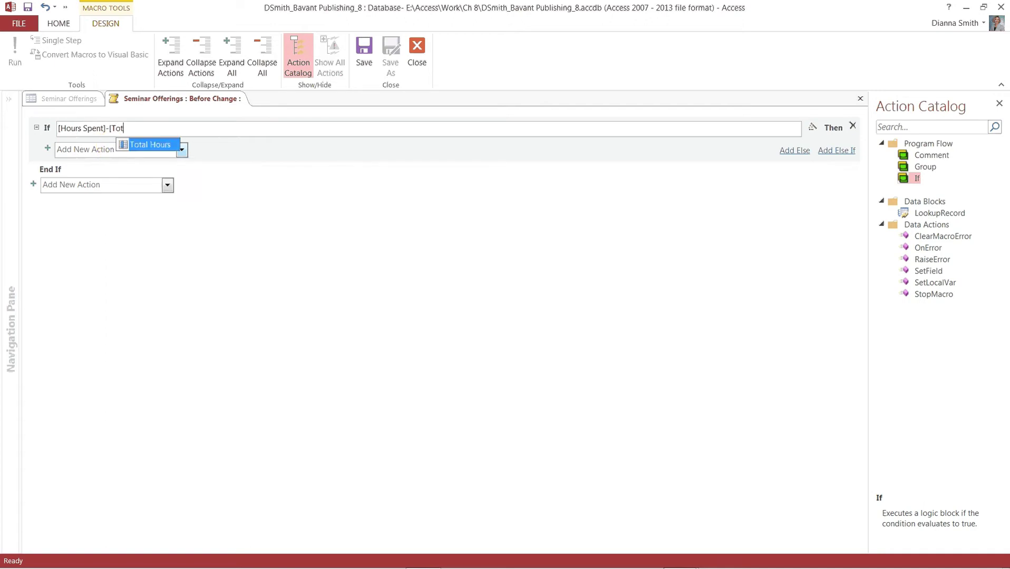
left_click(152, 147)
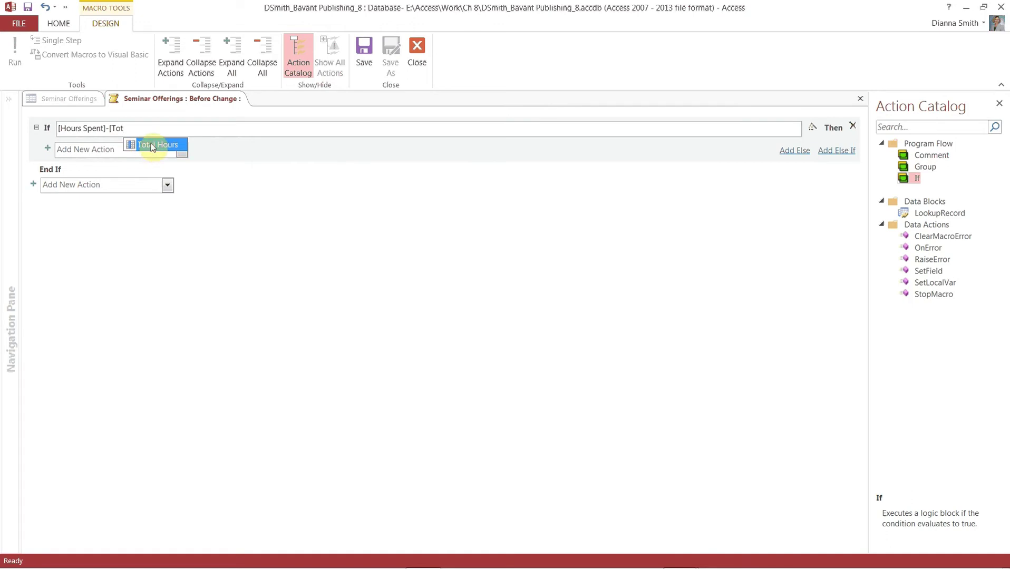
left_click(152, 146)
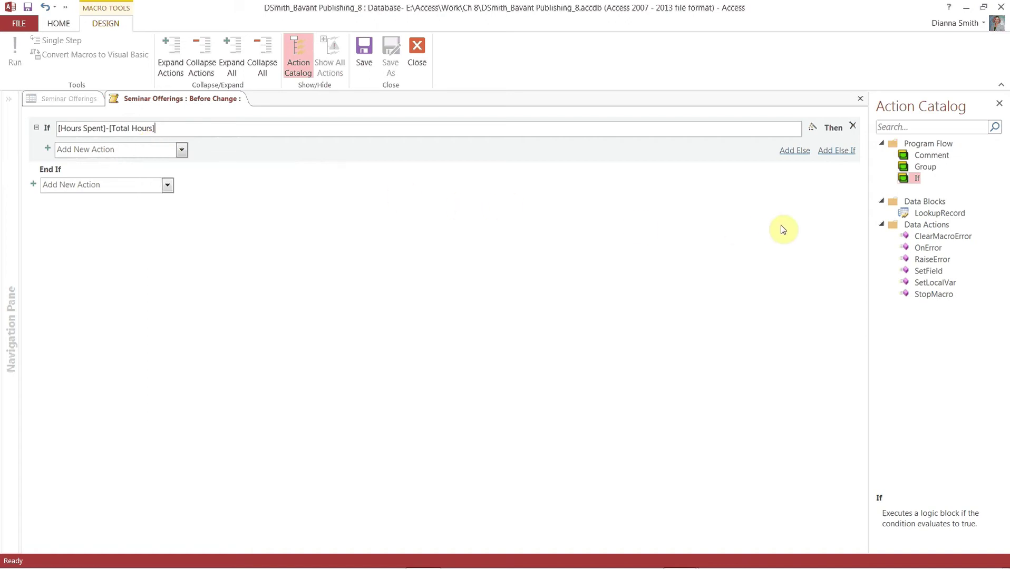
Step: Add a SetField action inside the If block that sets [Hours Spent] to [Total Hours]
double_click(928, 271)
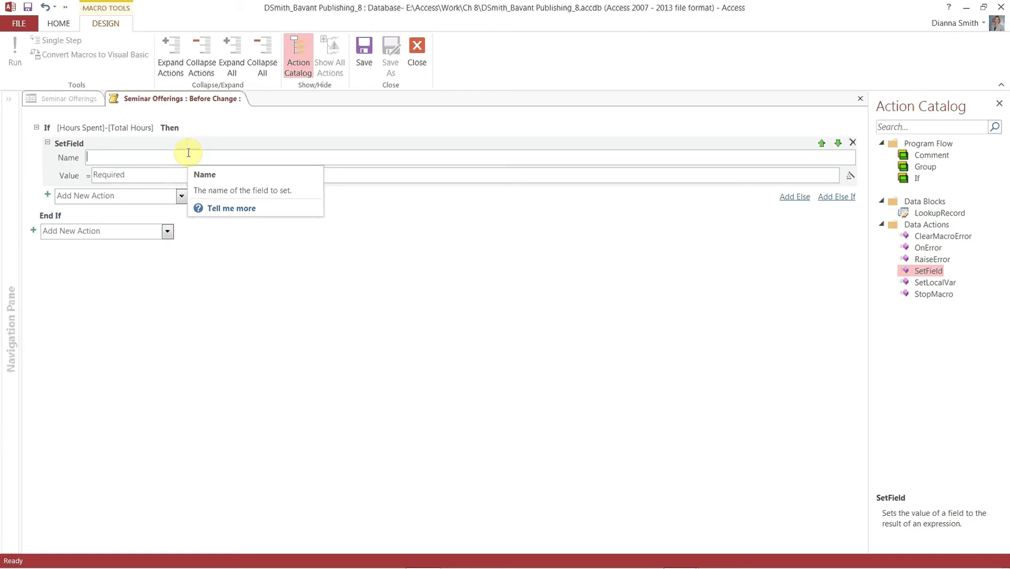
type("I")
type("Hours")
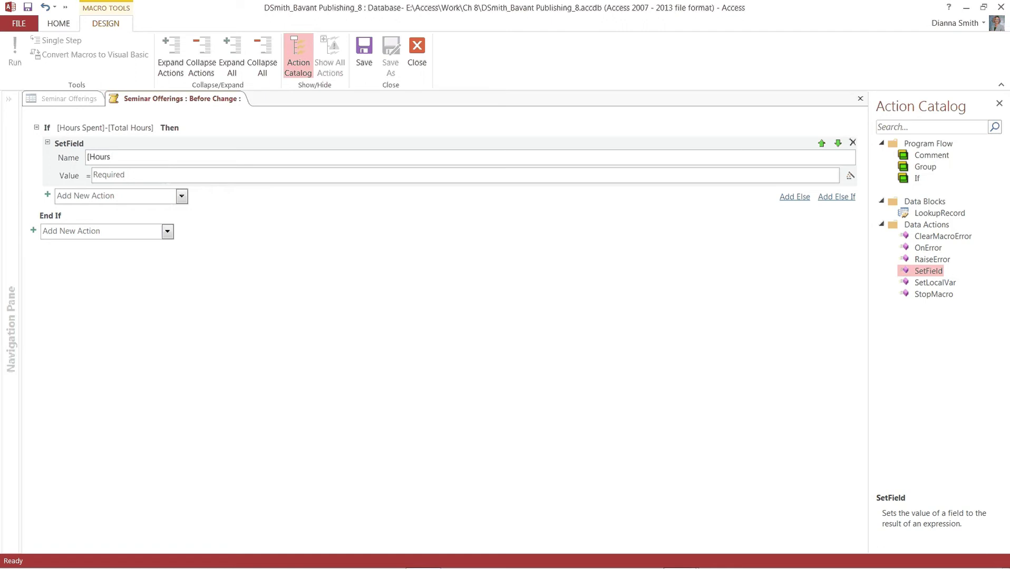
type(" Spent")
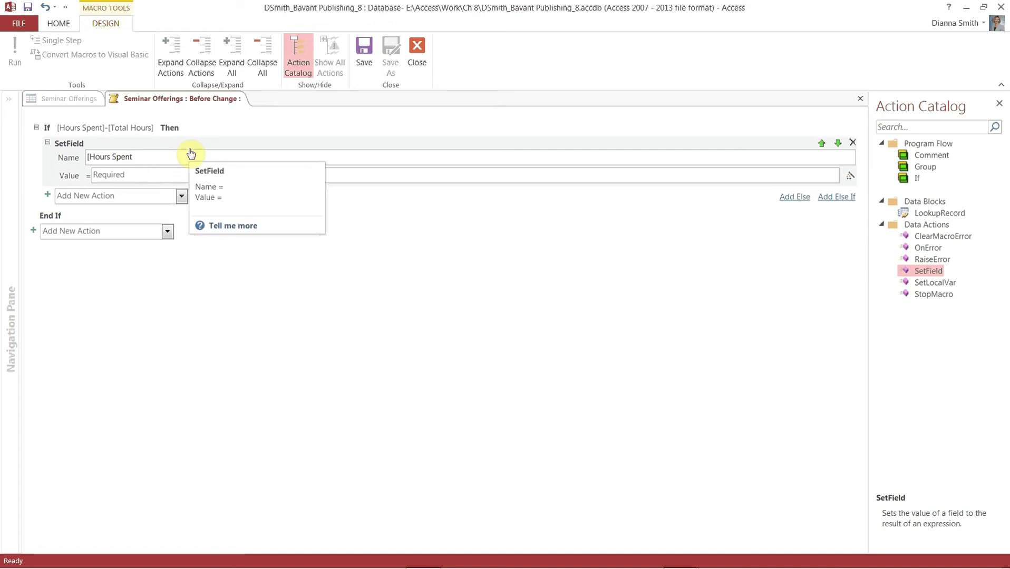
type("]")
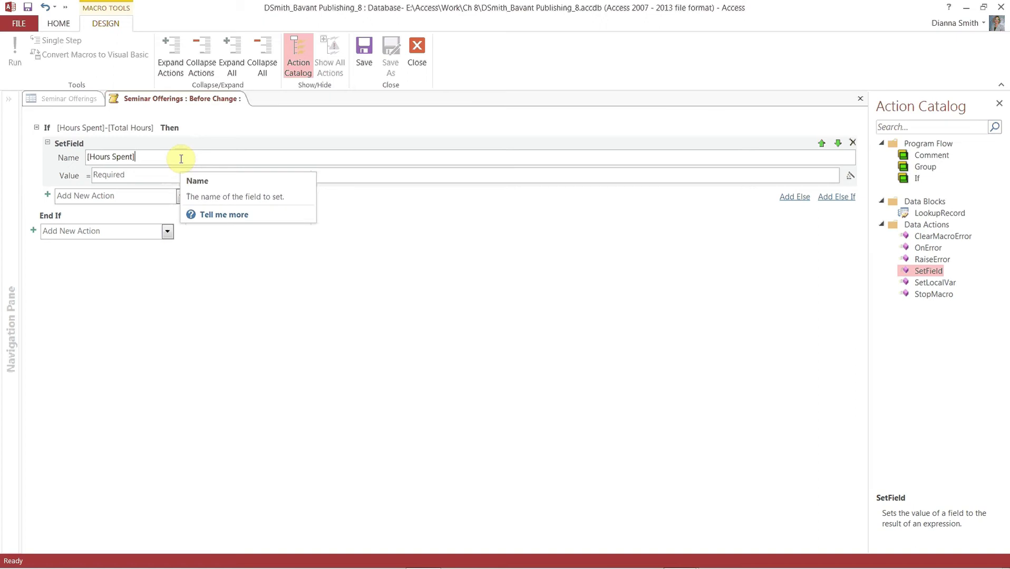
left_click(146, 177)
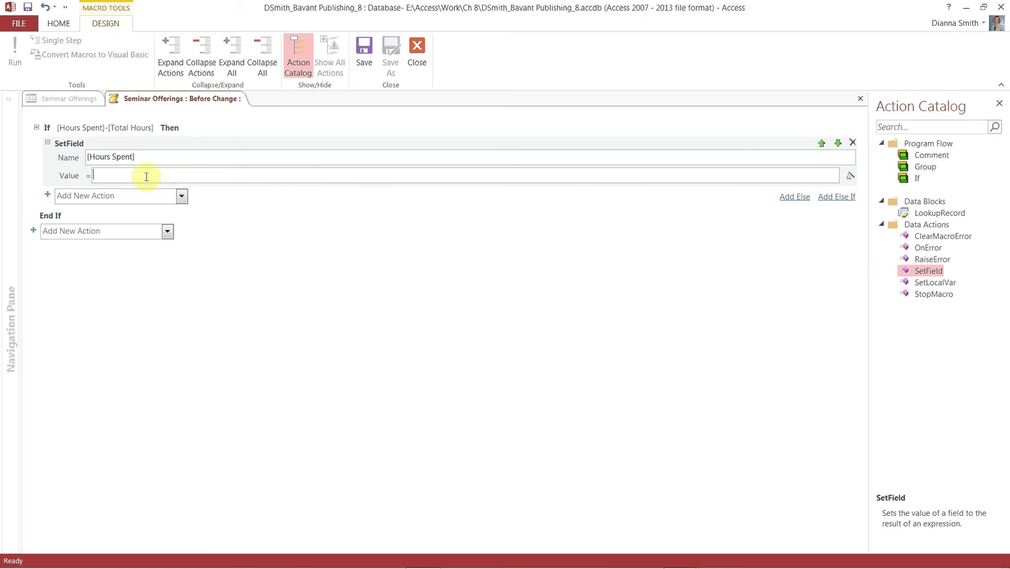
type("[Total")
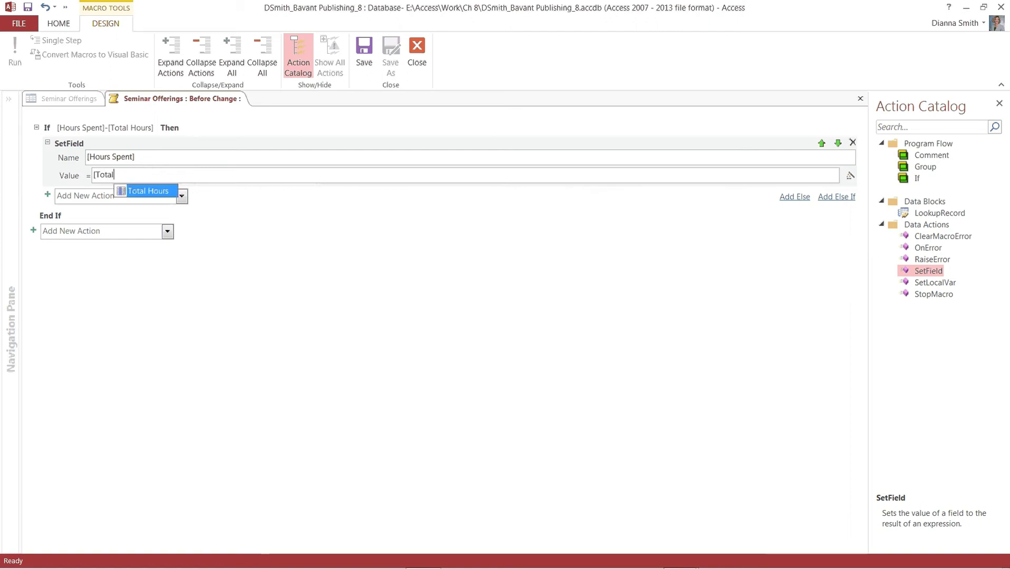
left_click(147, 191)
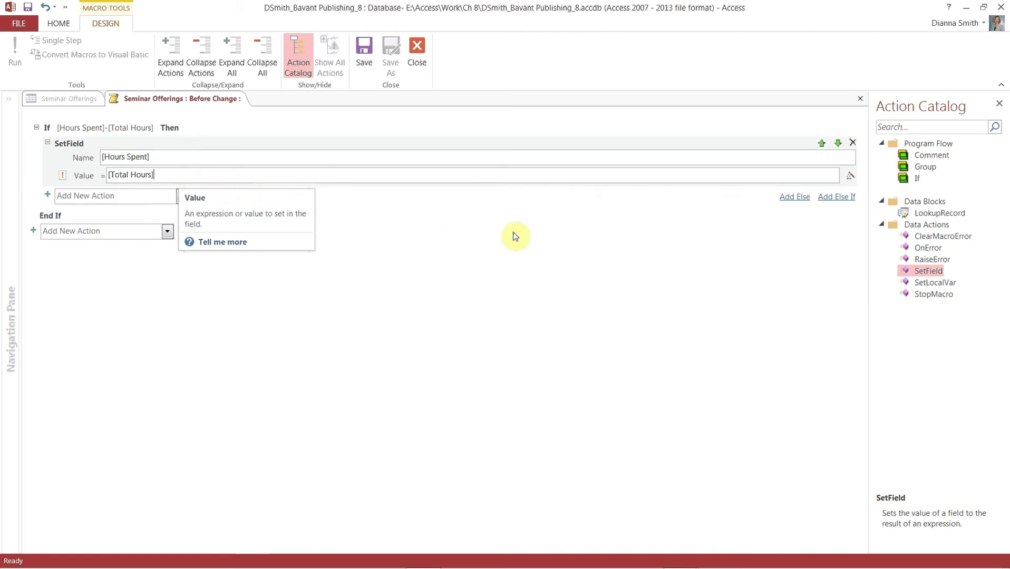
Step: Add an Else If block with the condition [Hours Spent]<0
left_click(834, 197)
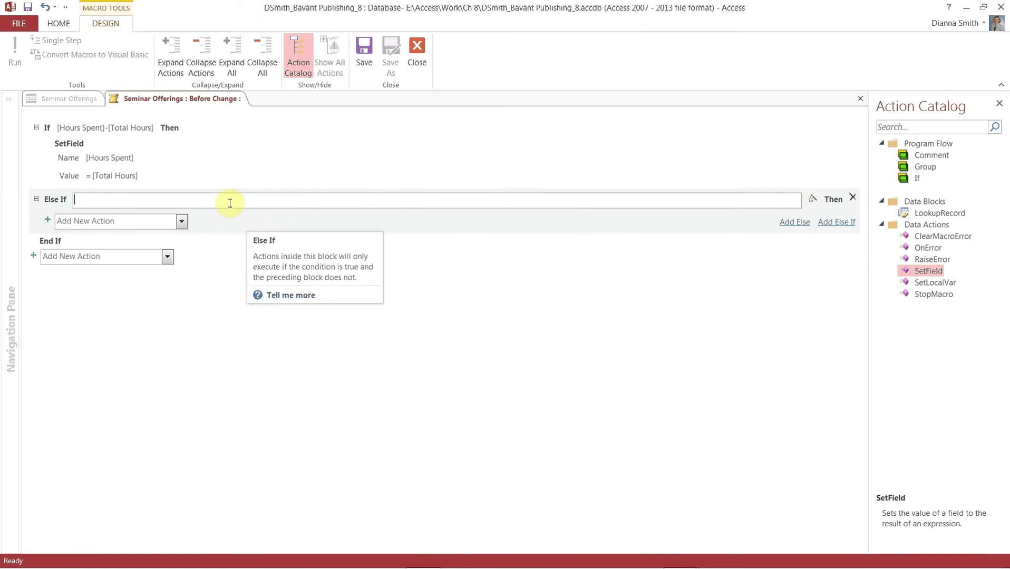
type("[")
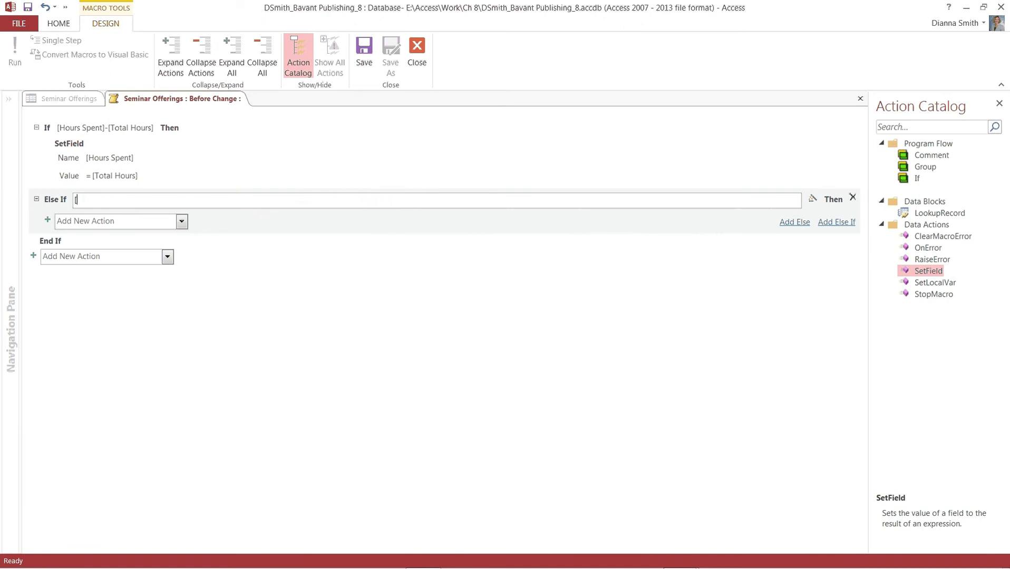
type("Hours")
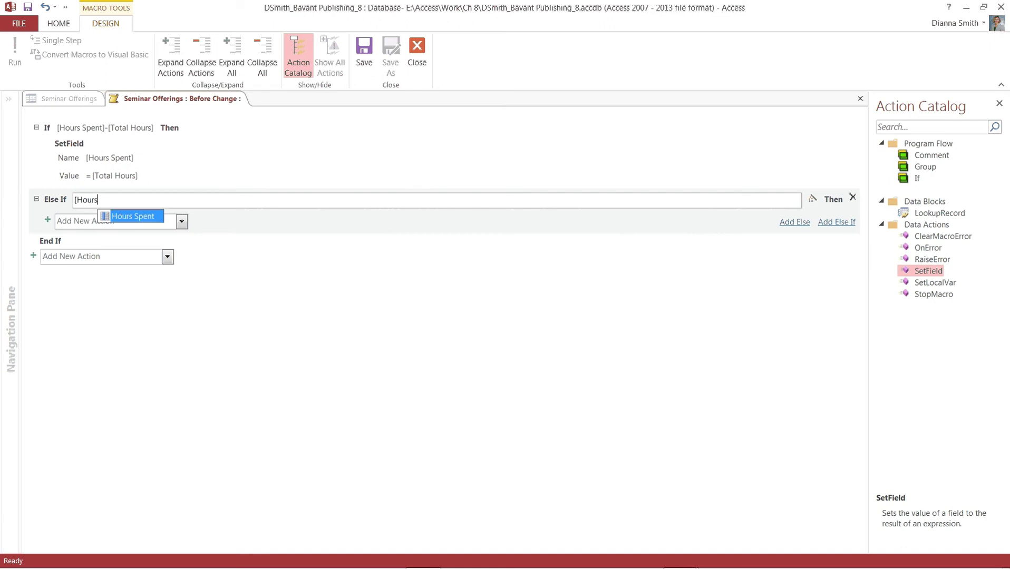
double_click(143, 217)
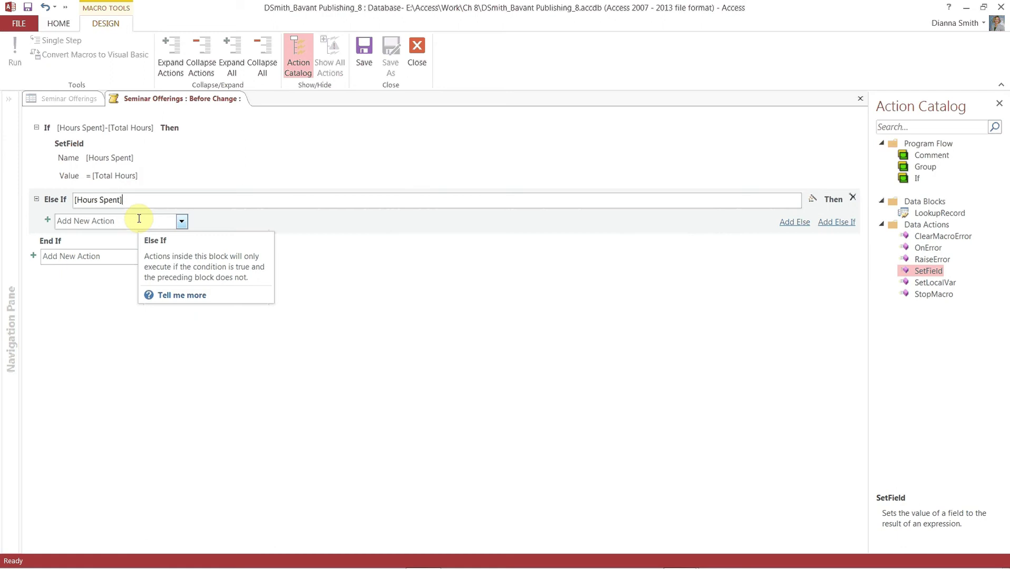
type("<")
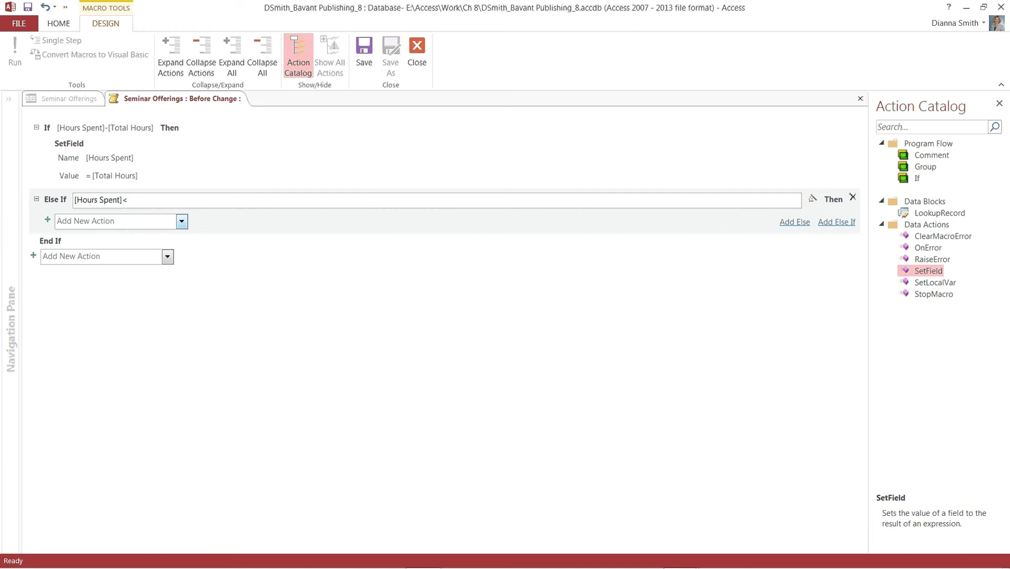
type("0")
Step: Add a SetField action inside the Else If block that sets [Hours Spent] to 0
double_click(926, 271)
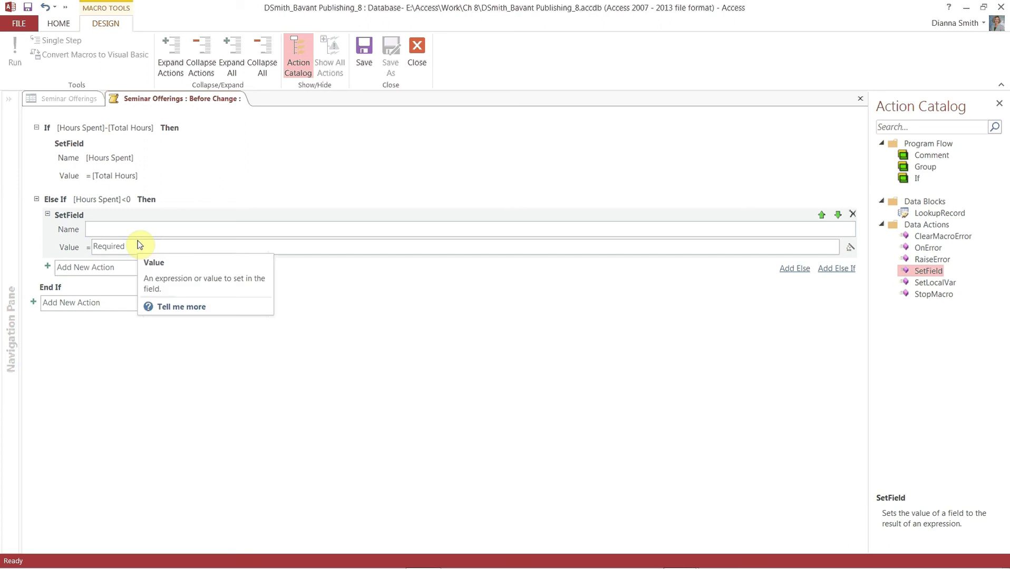
type("[")
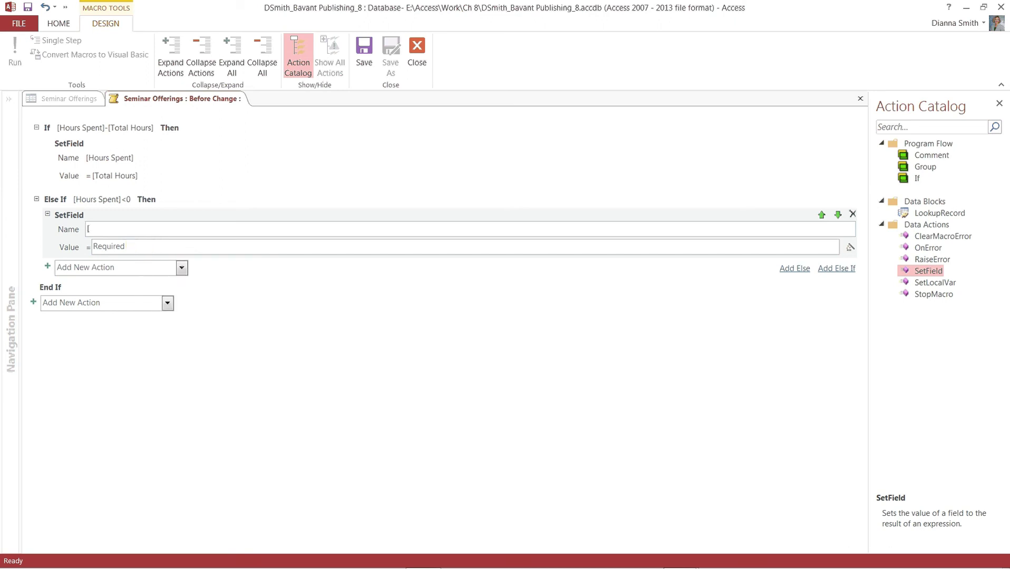
type("Hours Spent]")
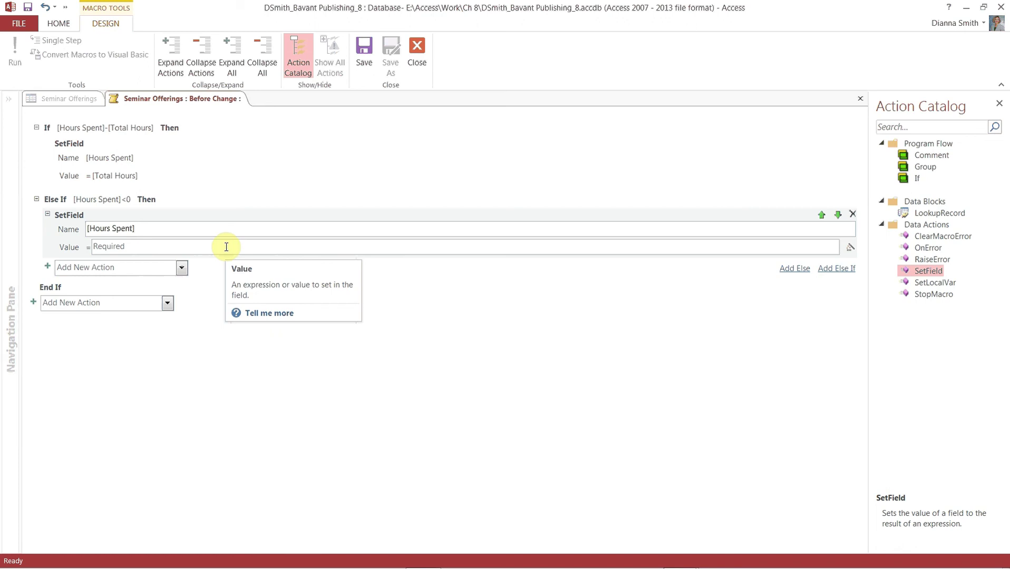
left_click(137, 246)
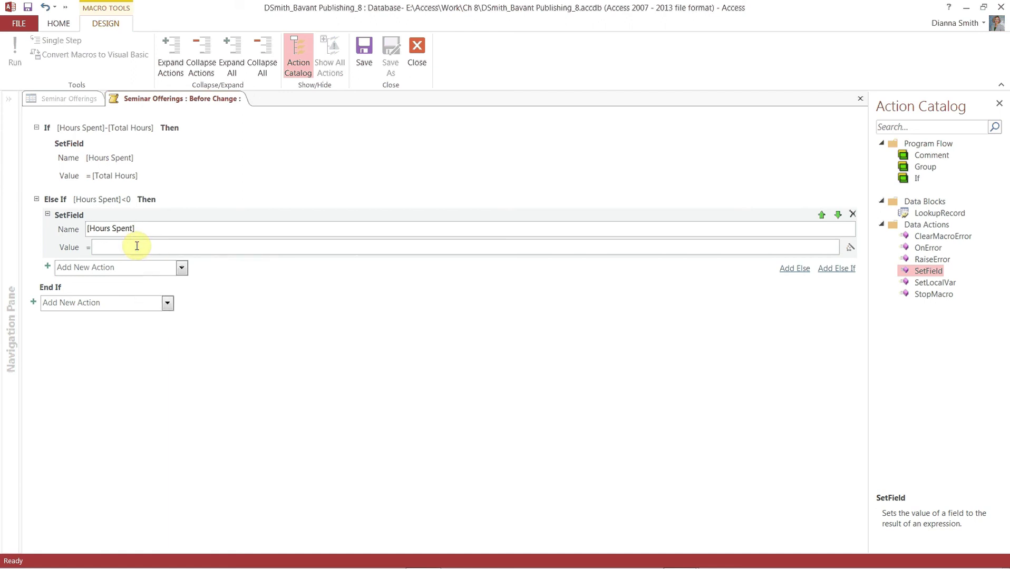
type("0")
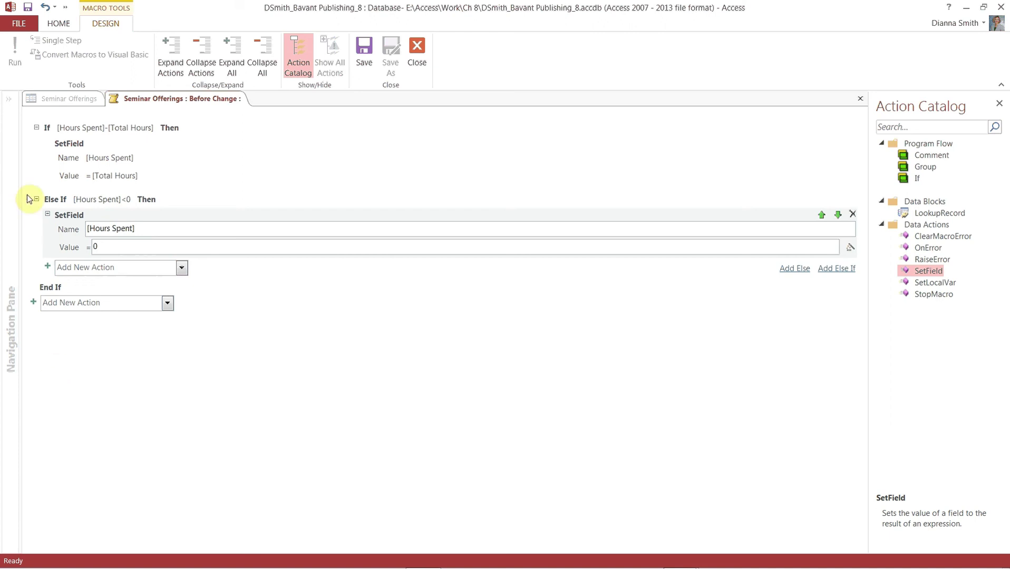
Step: Save and close the Before Change macro, and save and close the Seminar Offerings table
left_click(28, 8)
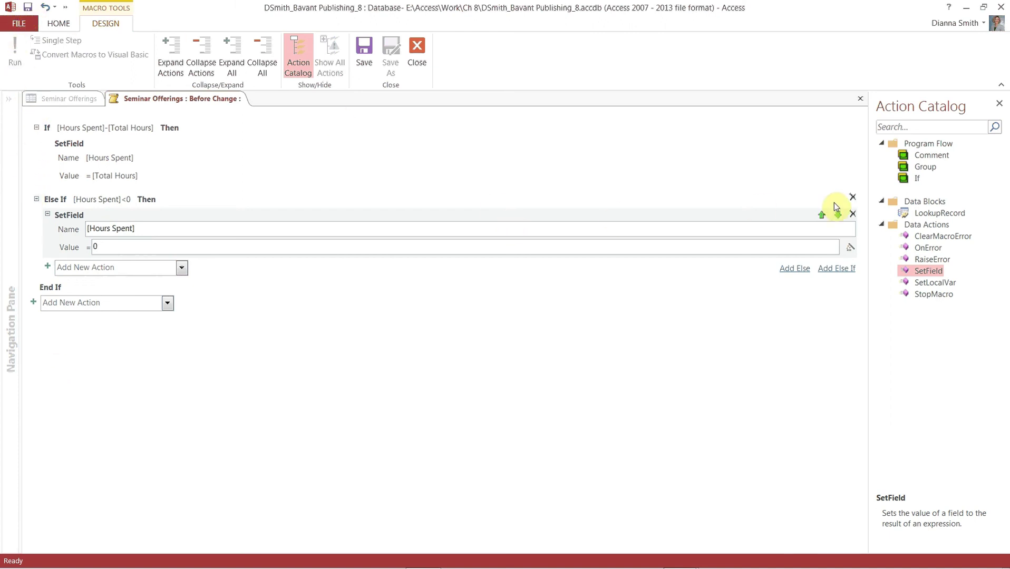
mouse_move(794, 180)
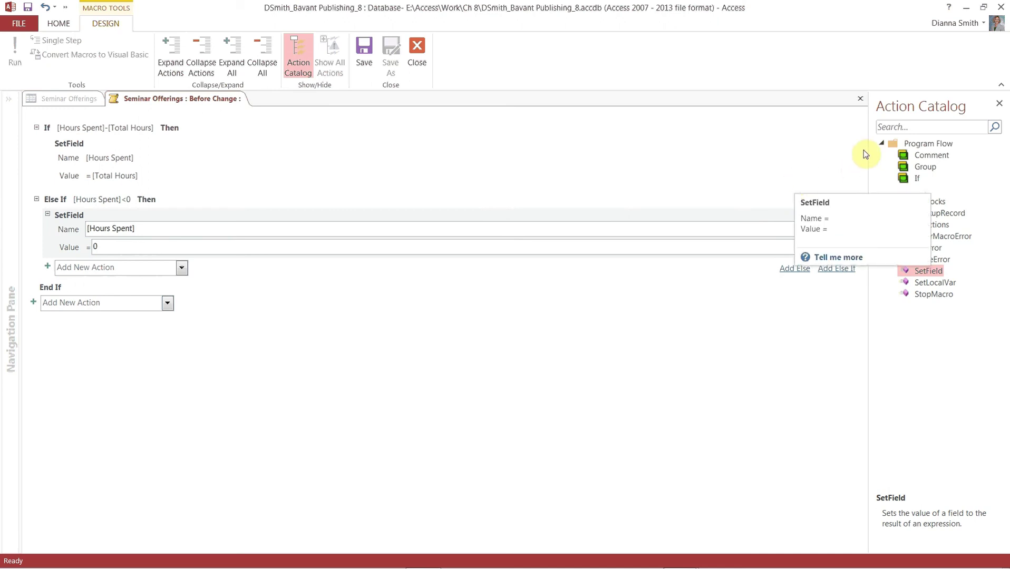
left_click(860, 99)
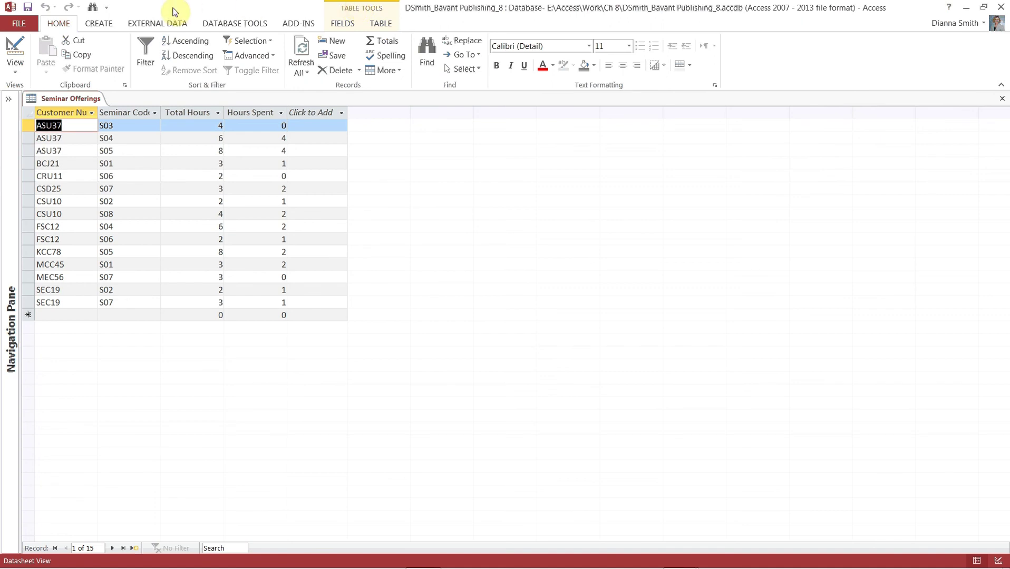
left_click(29, 8)
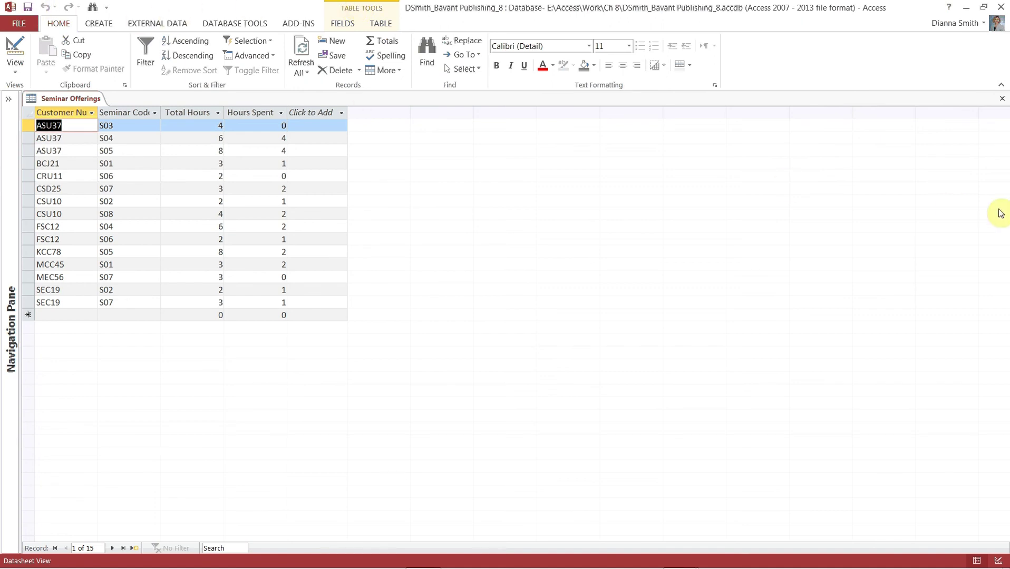
left_click(1001, 100)
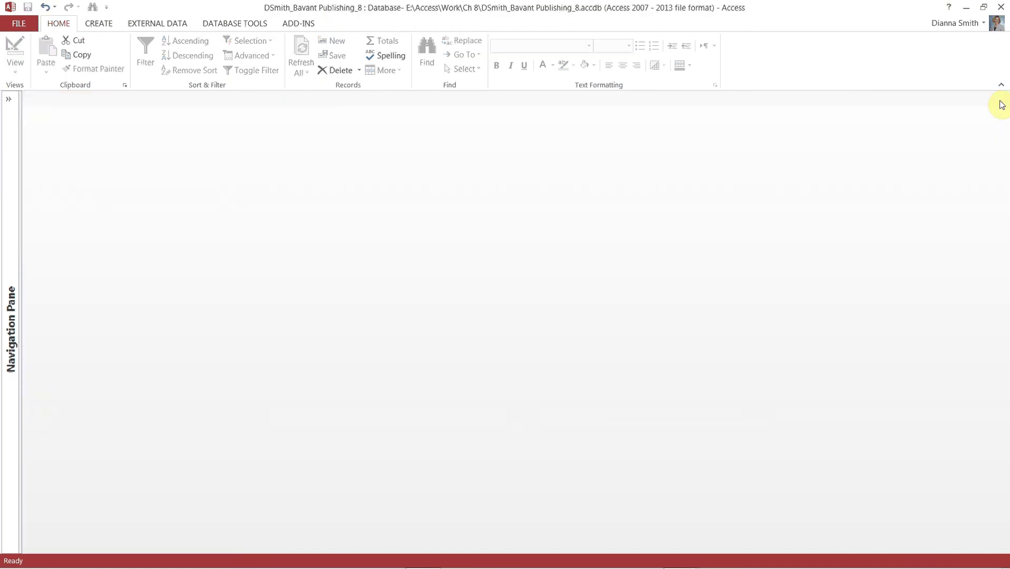